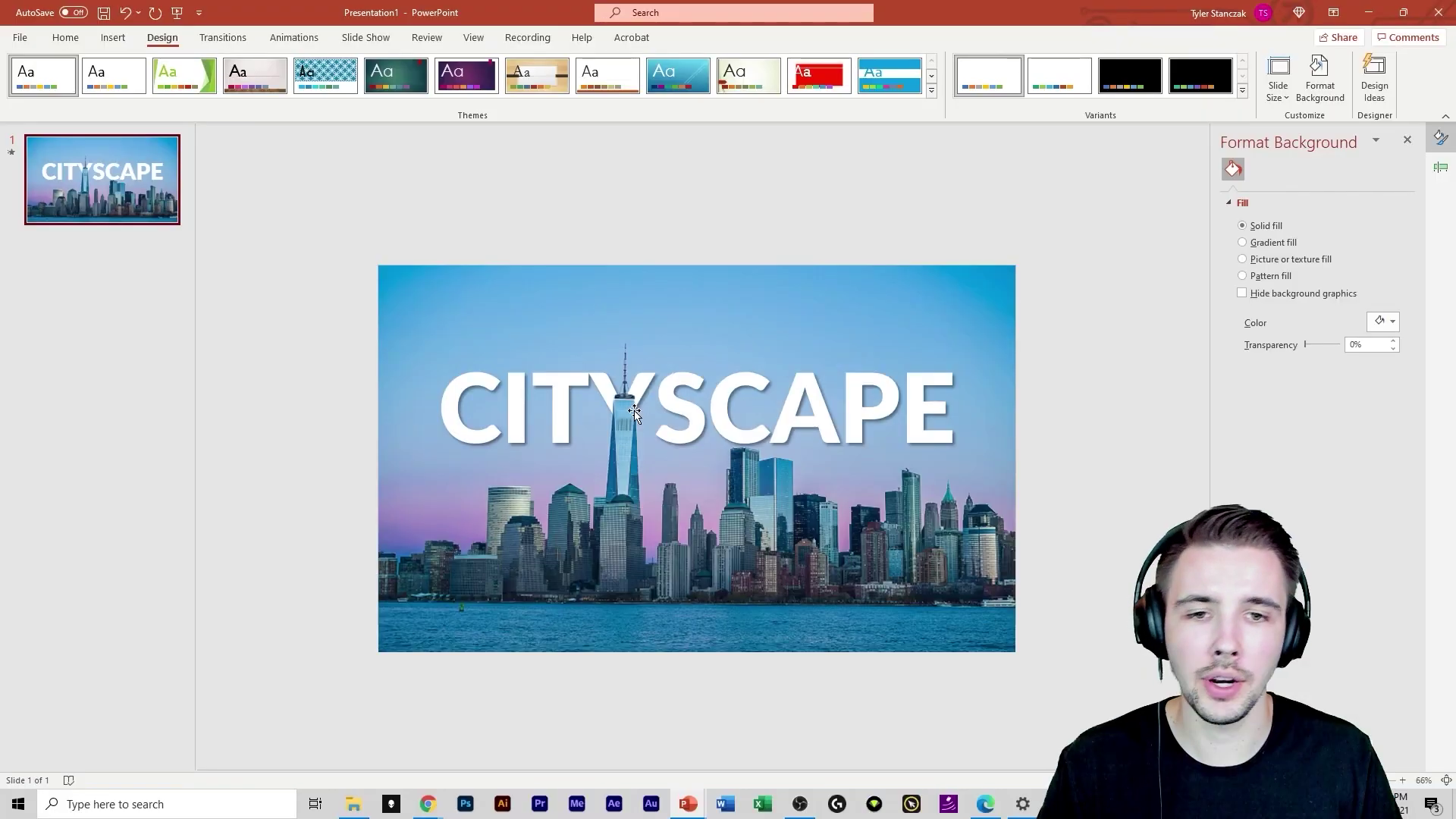
# Select the CITYSCAPE title box and drag it up near the slide's top edge
pyautogui.moveTo(1093, 485); pyautogui.dragTo(276, 325)
pyautogui.moveTo(453, 353); pyautogui.dragTo(453, 288)
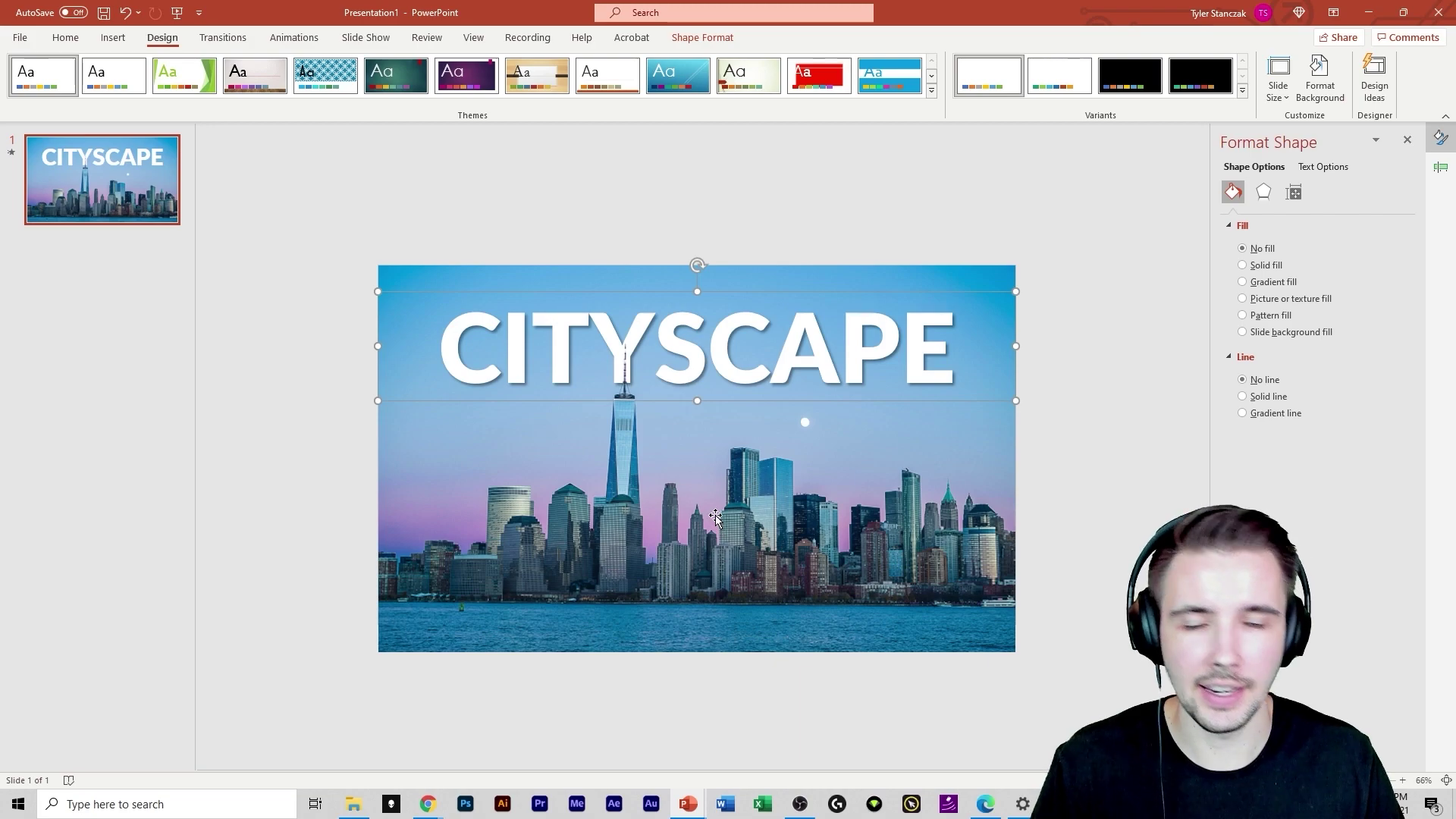
# Switch to the Unsplash 'city' search results in Chrome and maximize the browser
pyautogui.click(597, 224)
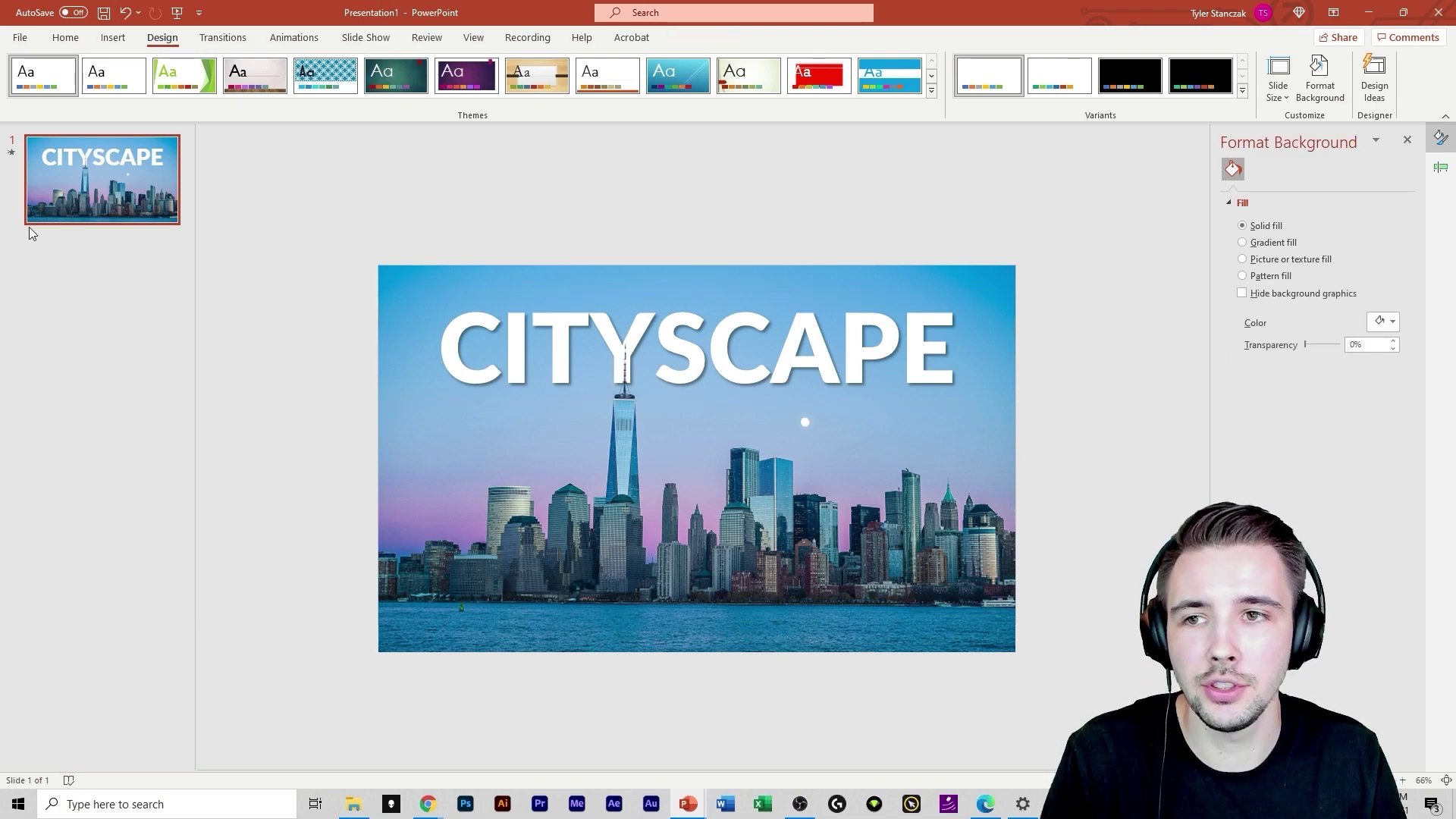
pyautogui.hotkey('alt', 'Tab')
pyautogui.click(1149, 95)
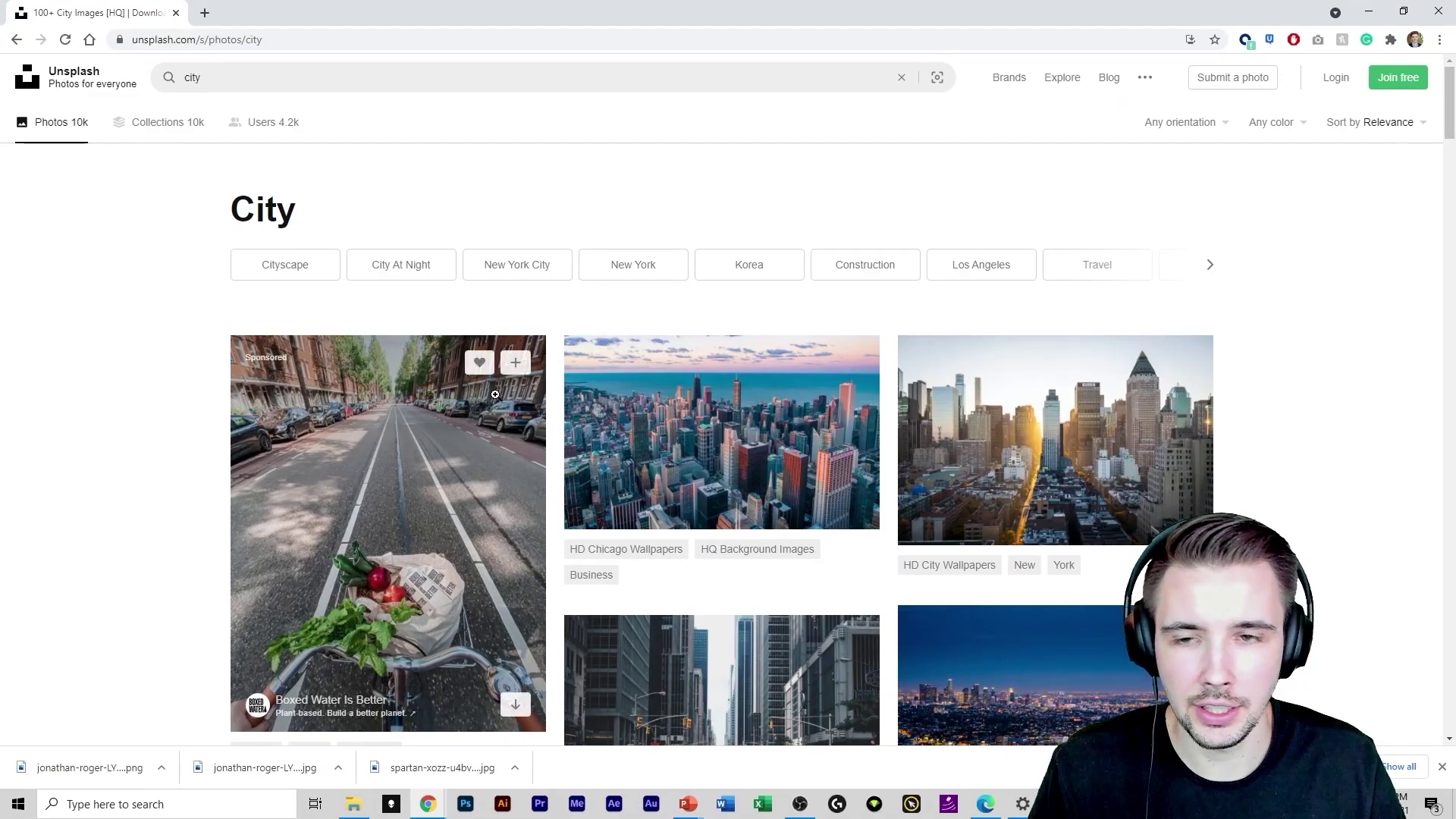
pyautogui.click(238, 83)
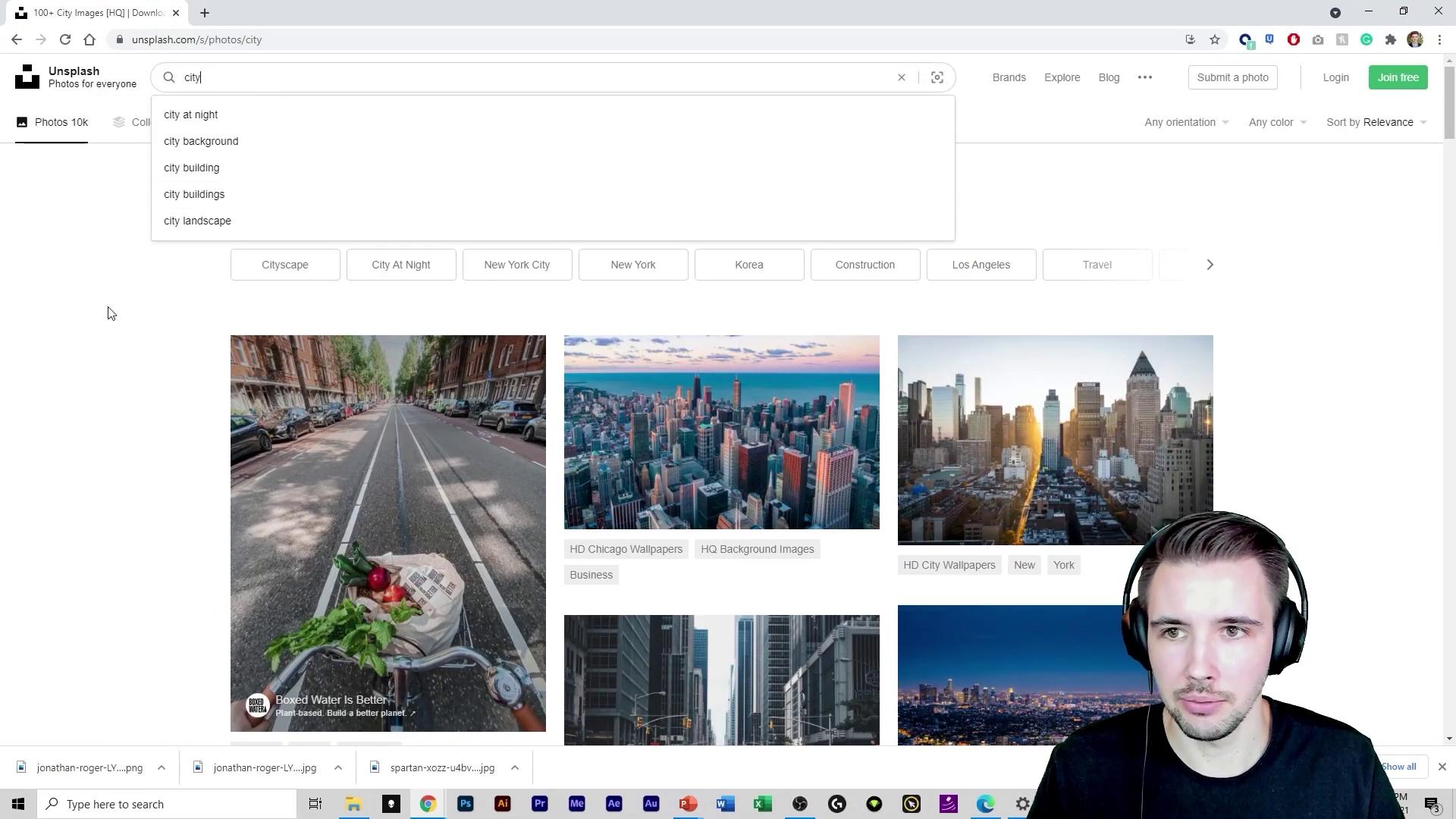
# Scroll the city photos to the Jersey City skyline shot, then restore the browser window down
pyautogui.scroll(-9, 380, 412)
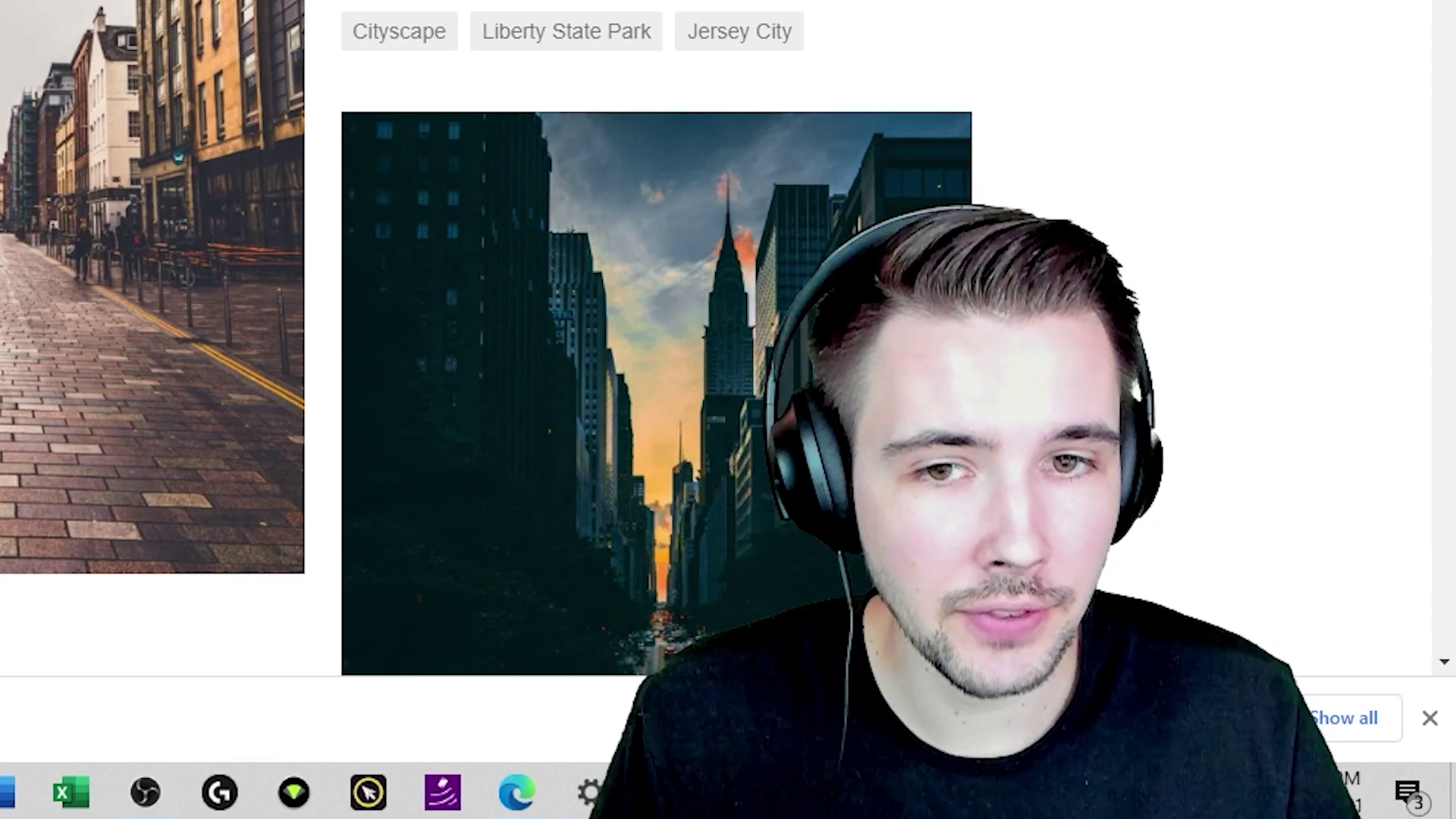
pyautogui.scroll(-5, 626, 493)
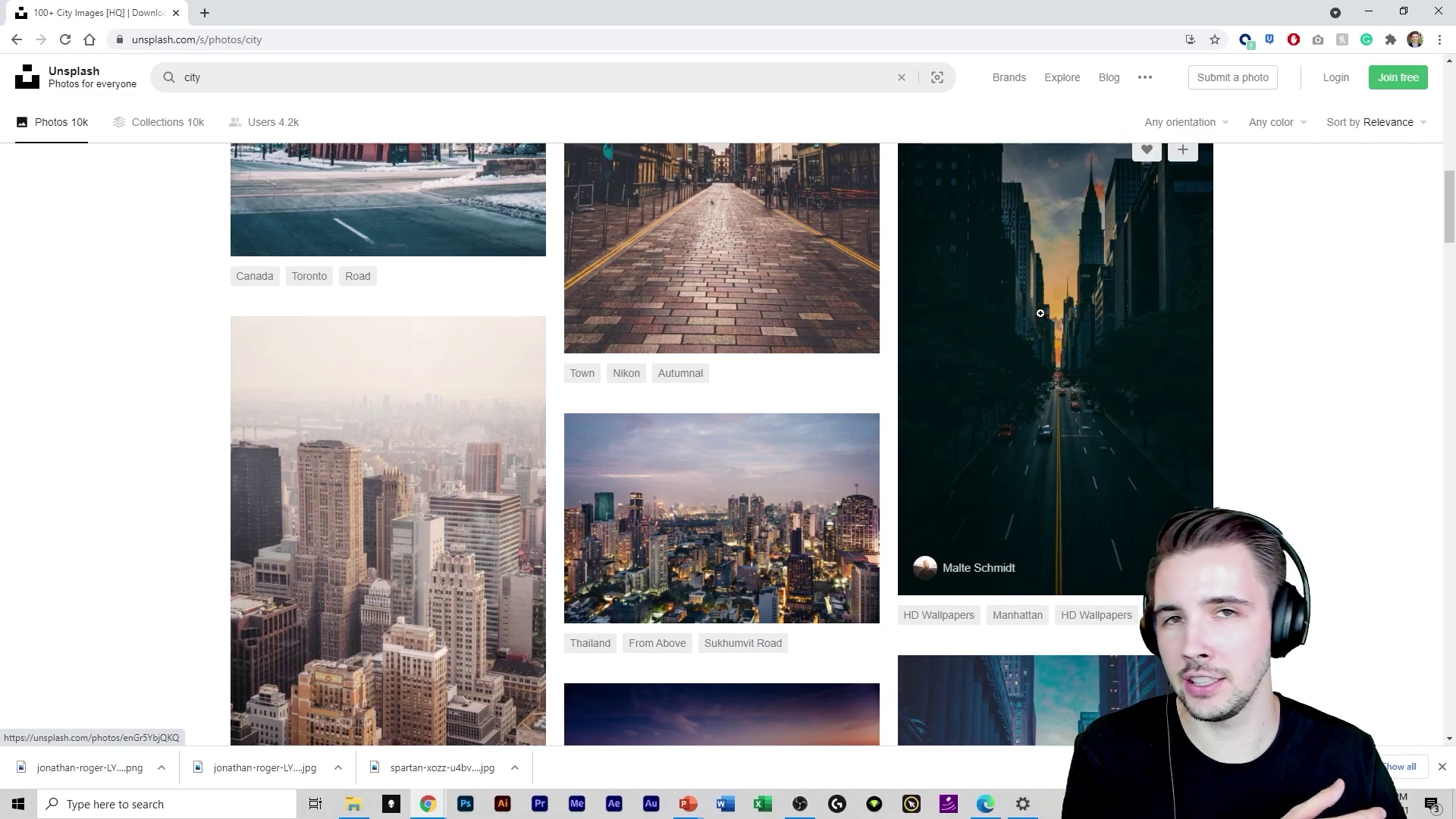
pyautogui.scroll(-15, 1040, 313)
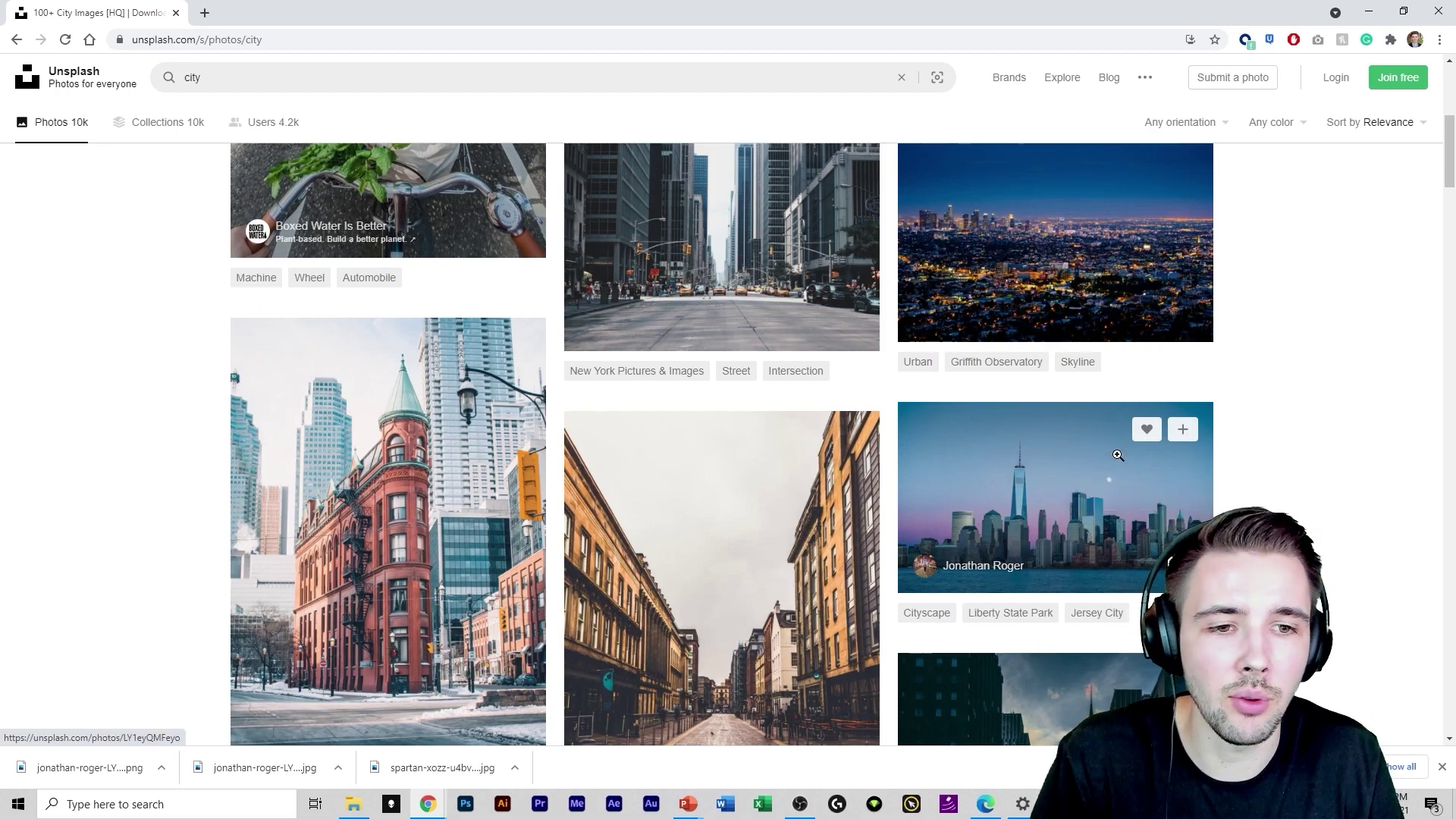
pyautogui.scroll(-4, 1095, 617)
pyautogui.scroll(3, 697, 354)
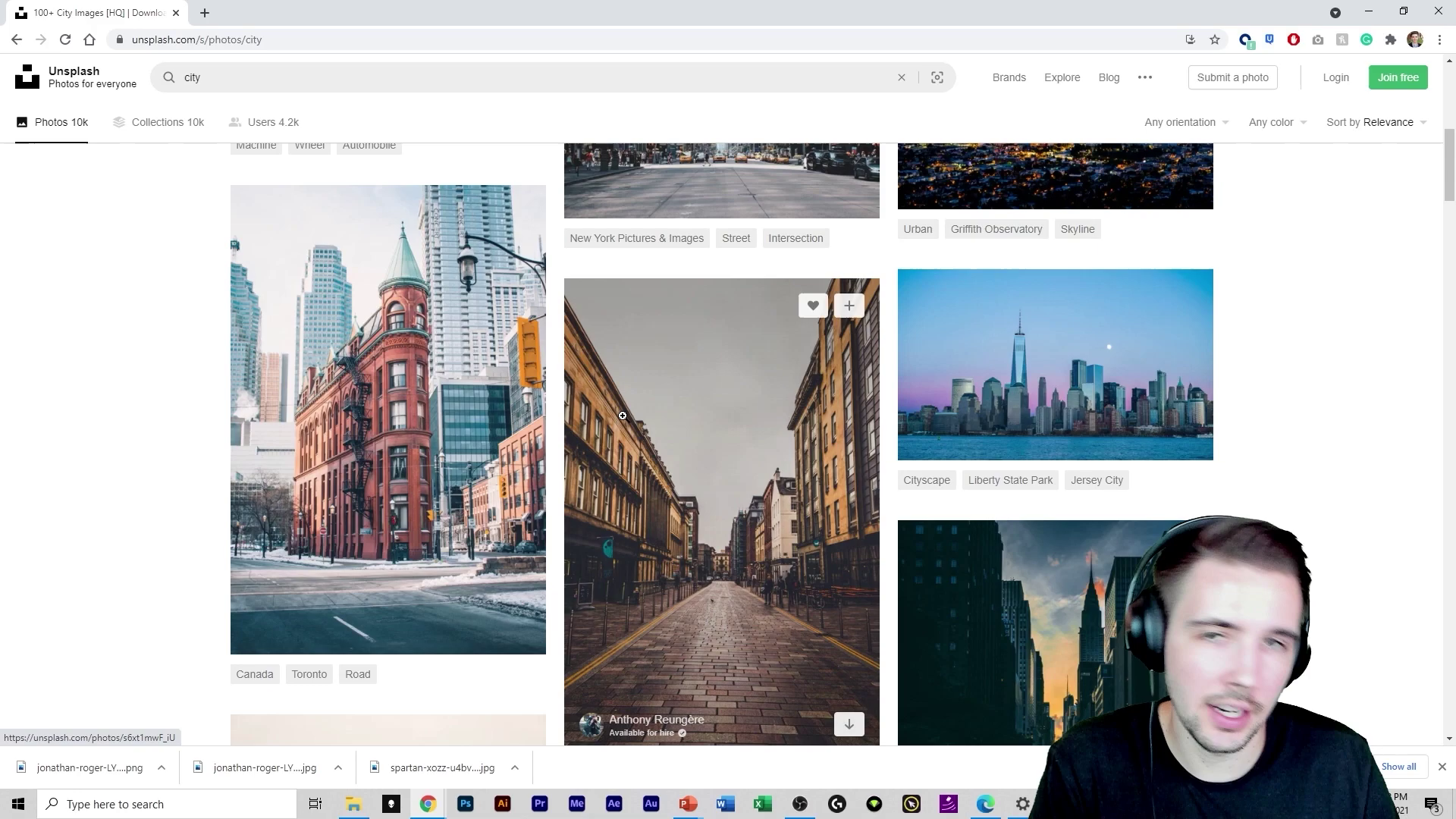
pyautogui.scroll(-9, 705, 512)
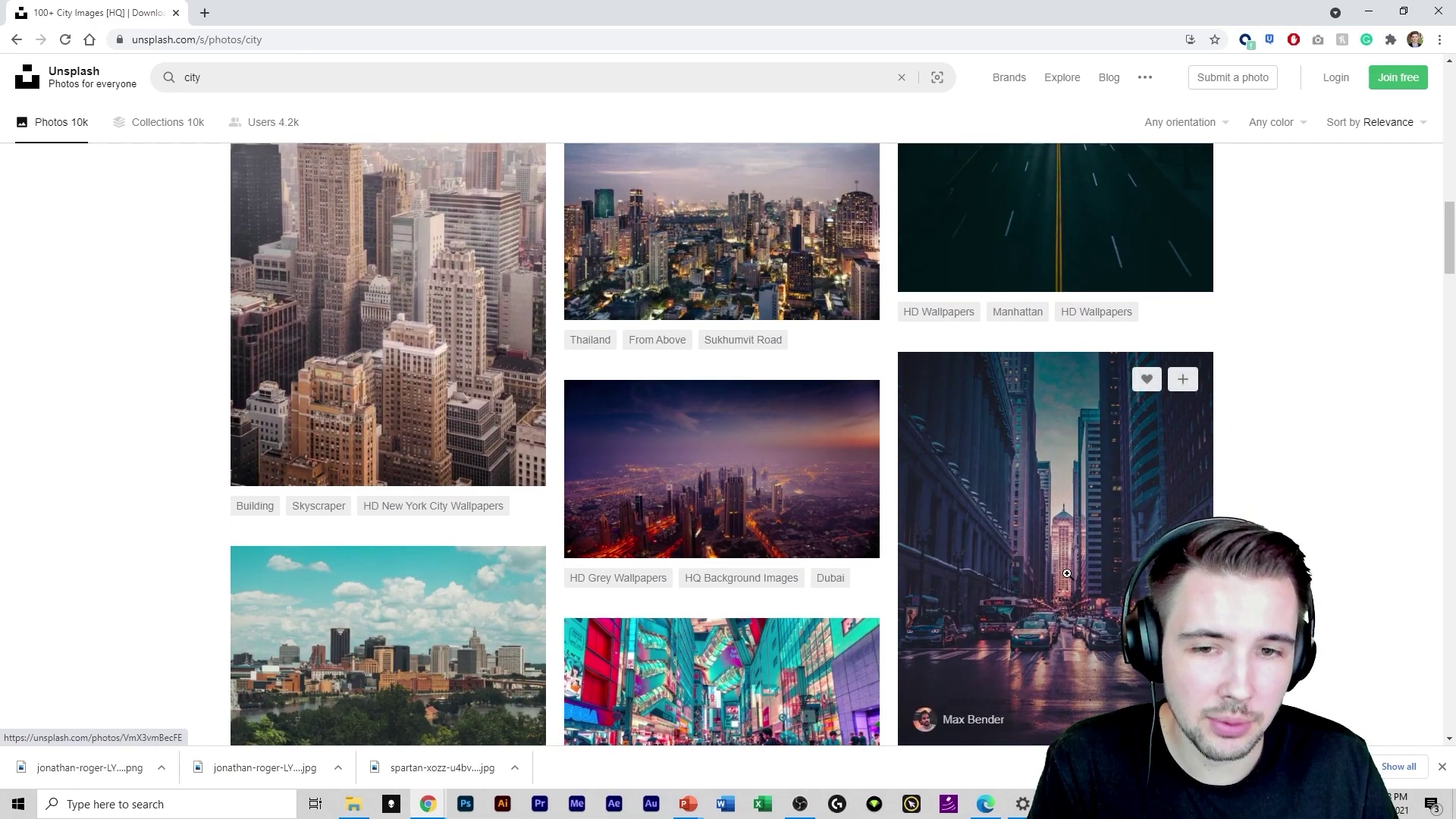
pyautogui.scroll(-15, 1067, 574)
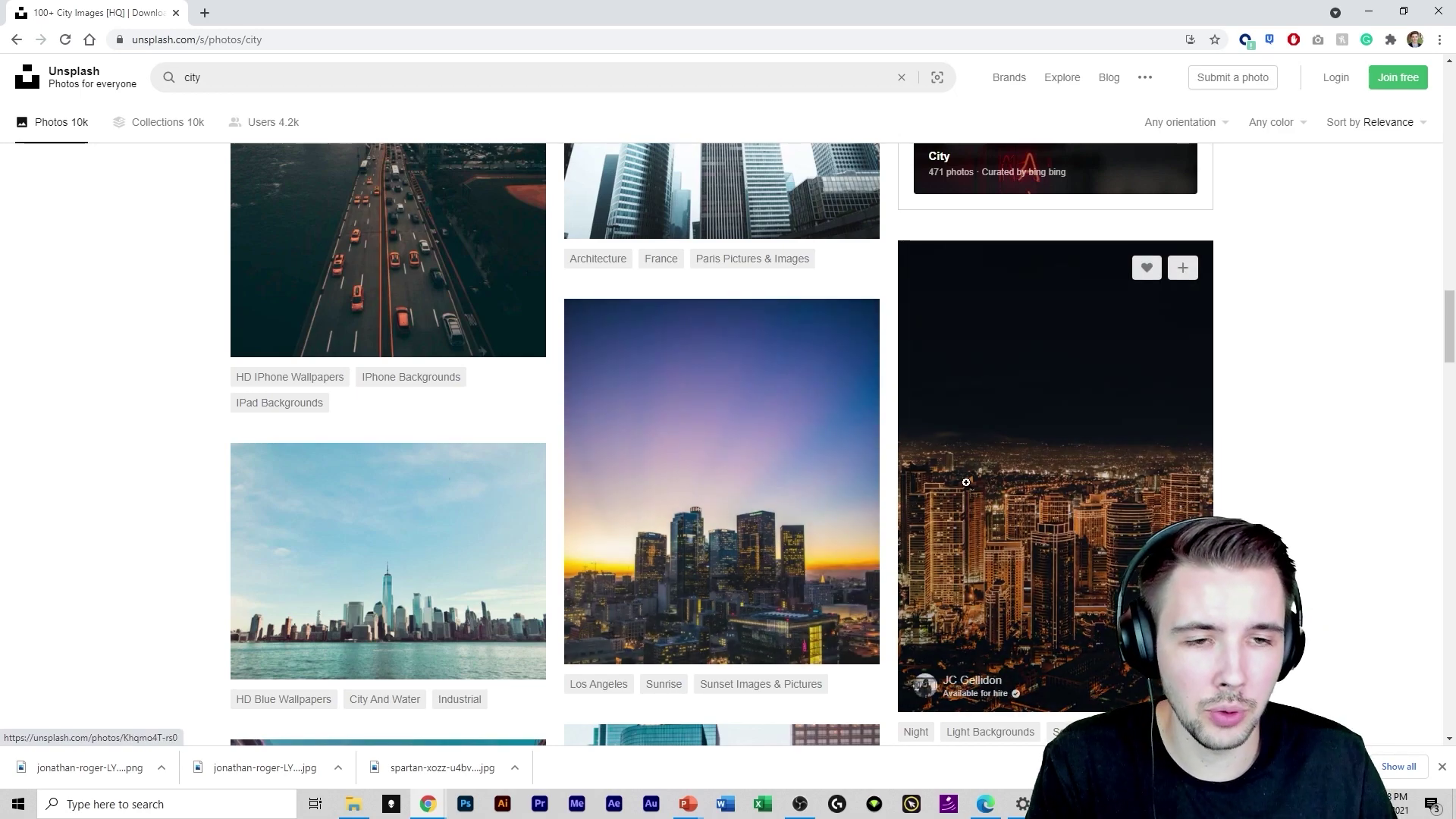
pyautogui.scroll(8, 996, 484)
pyautogui.scroll(5, 995, 484)
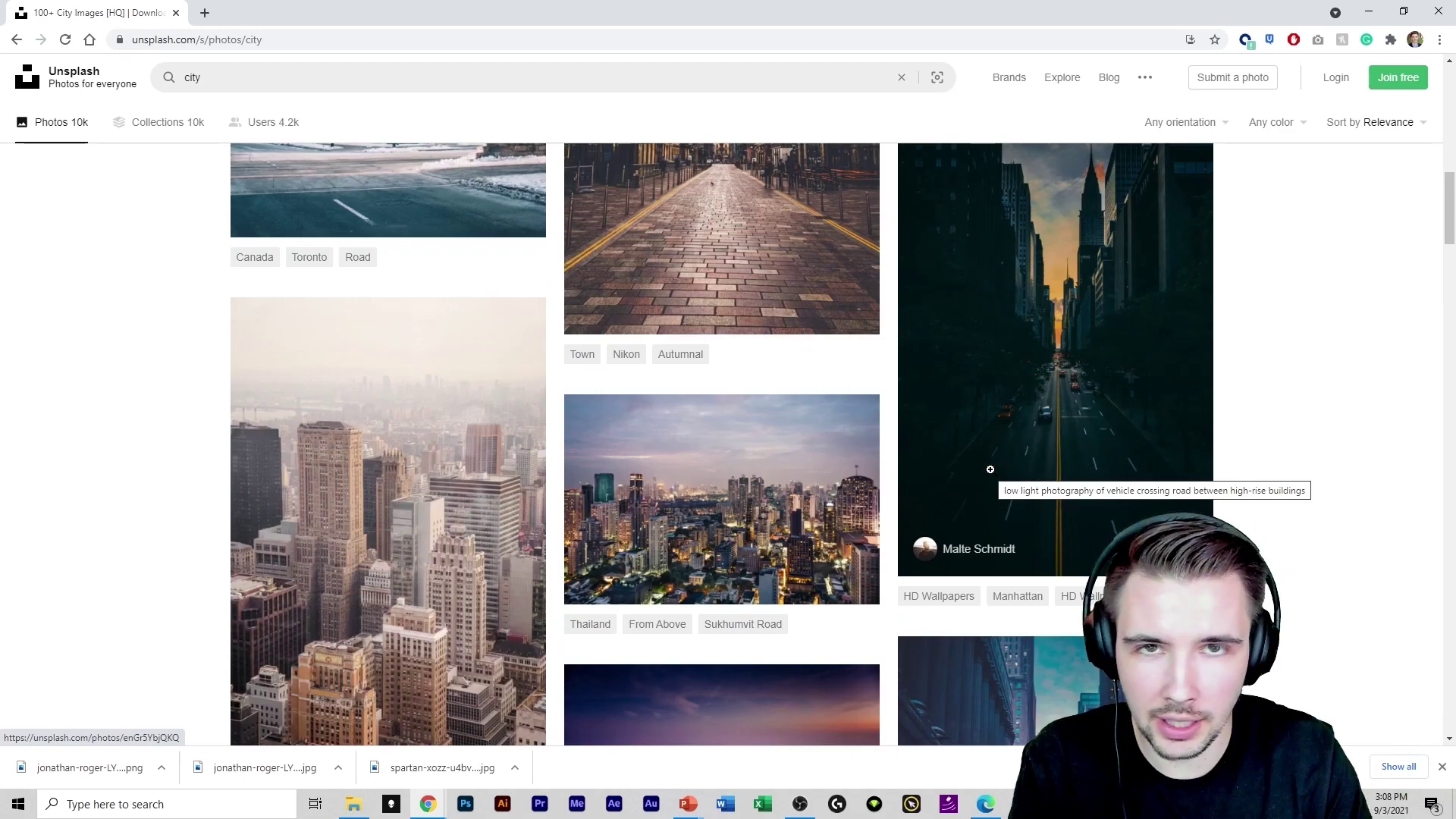
pyautogui.scroll(10, 1049, 394)
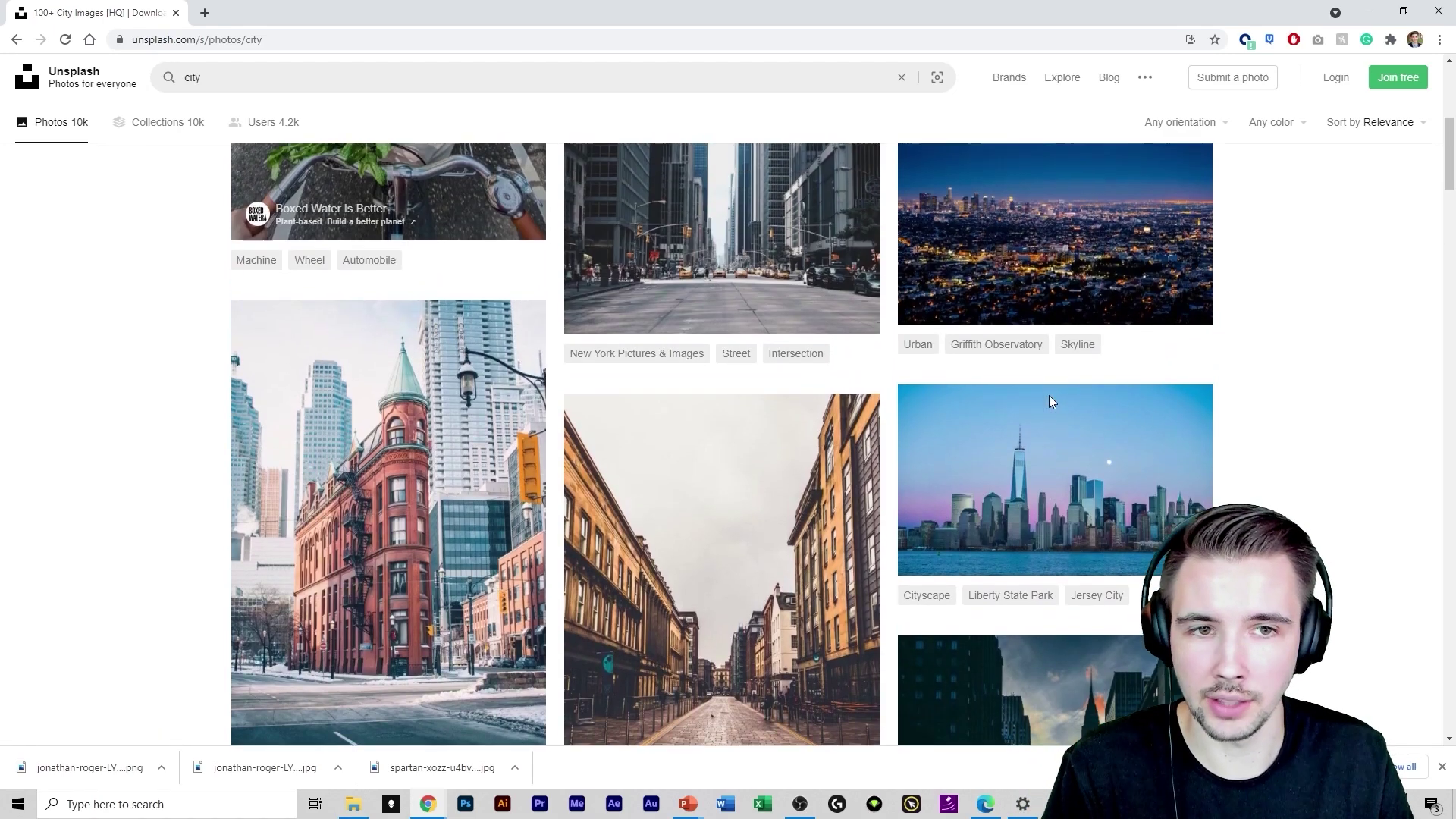
pyautogui.press('super+Down')
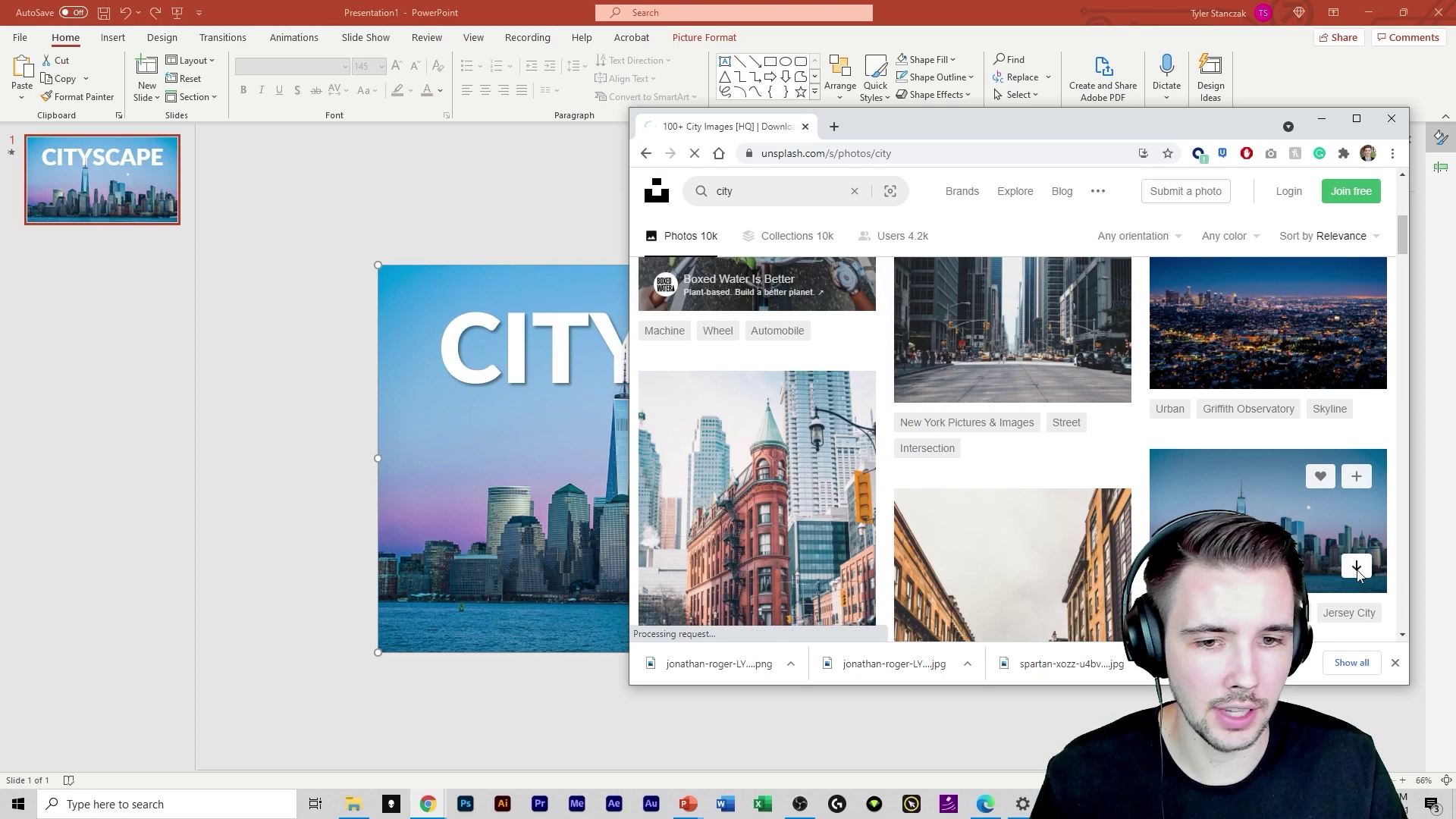
# Download the Jersey City skyline photo and drop it onto the slide
pyautogui.click(1356, 567)
pyautogui.moveTo(664, 666); pyautogui.dragTo(411, 532)
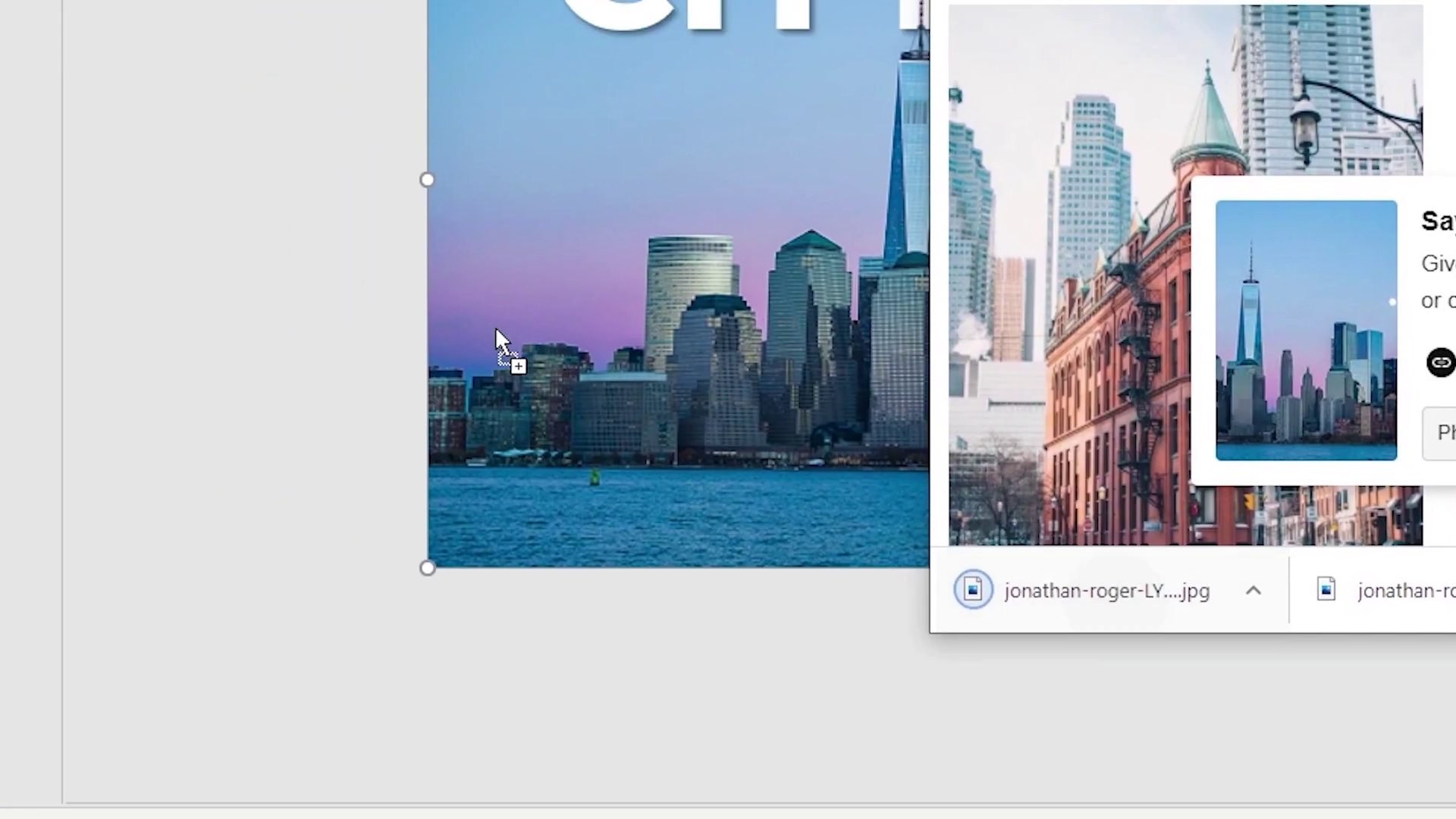
pyautogui.moveTo(495, 326); pyautogui.dragTo(362, 286)
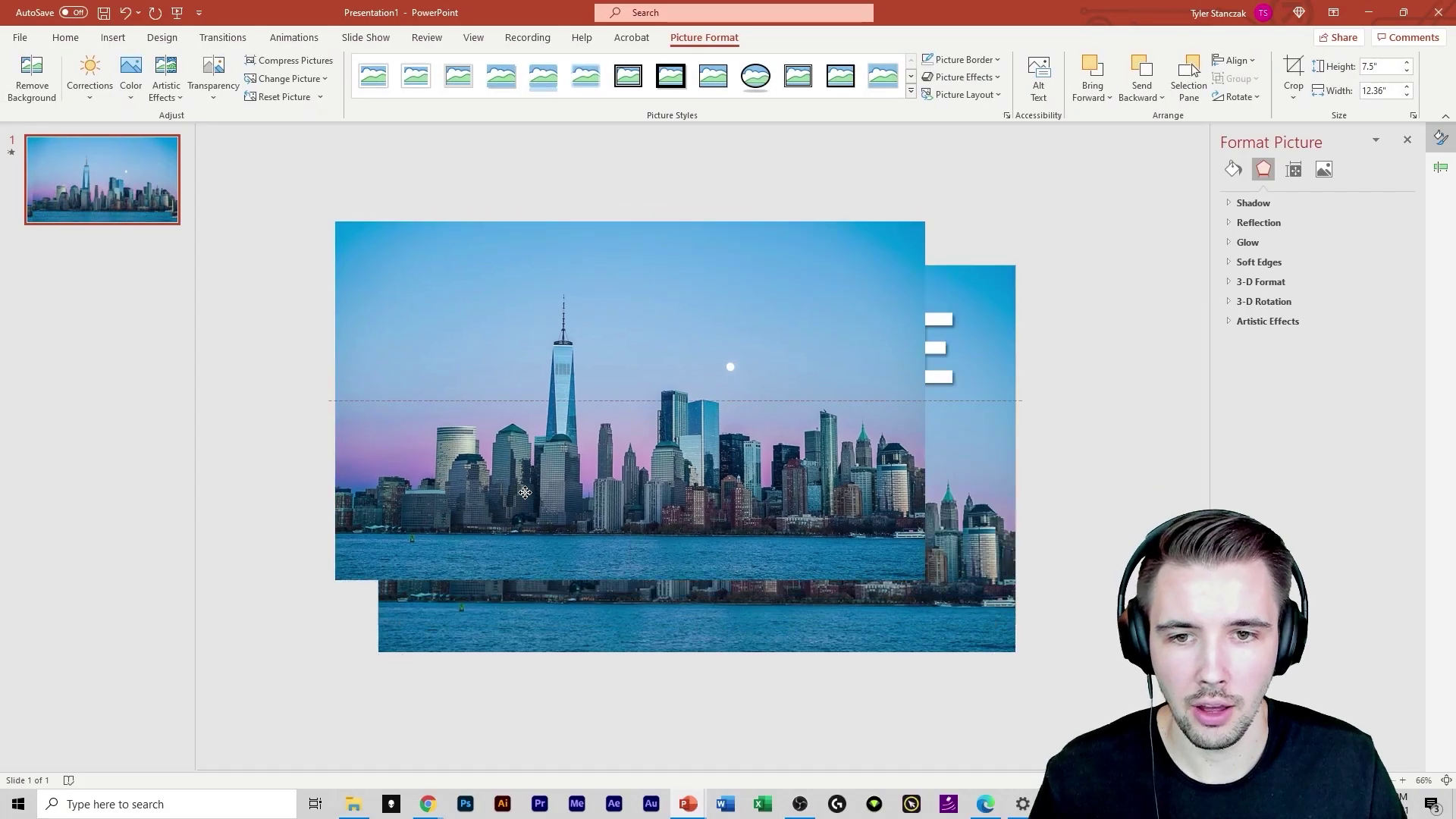
pyautogui.moveTo(525, 492); pyautogui.dragTo(629, 498)
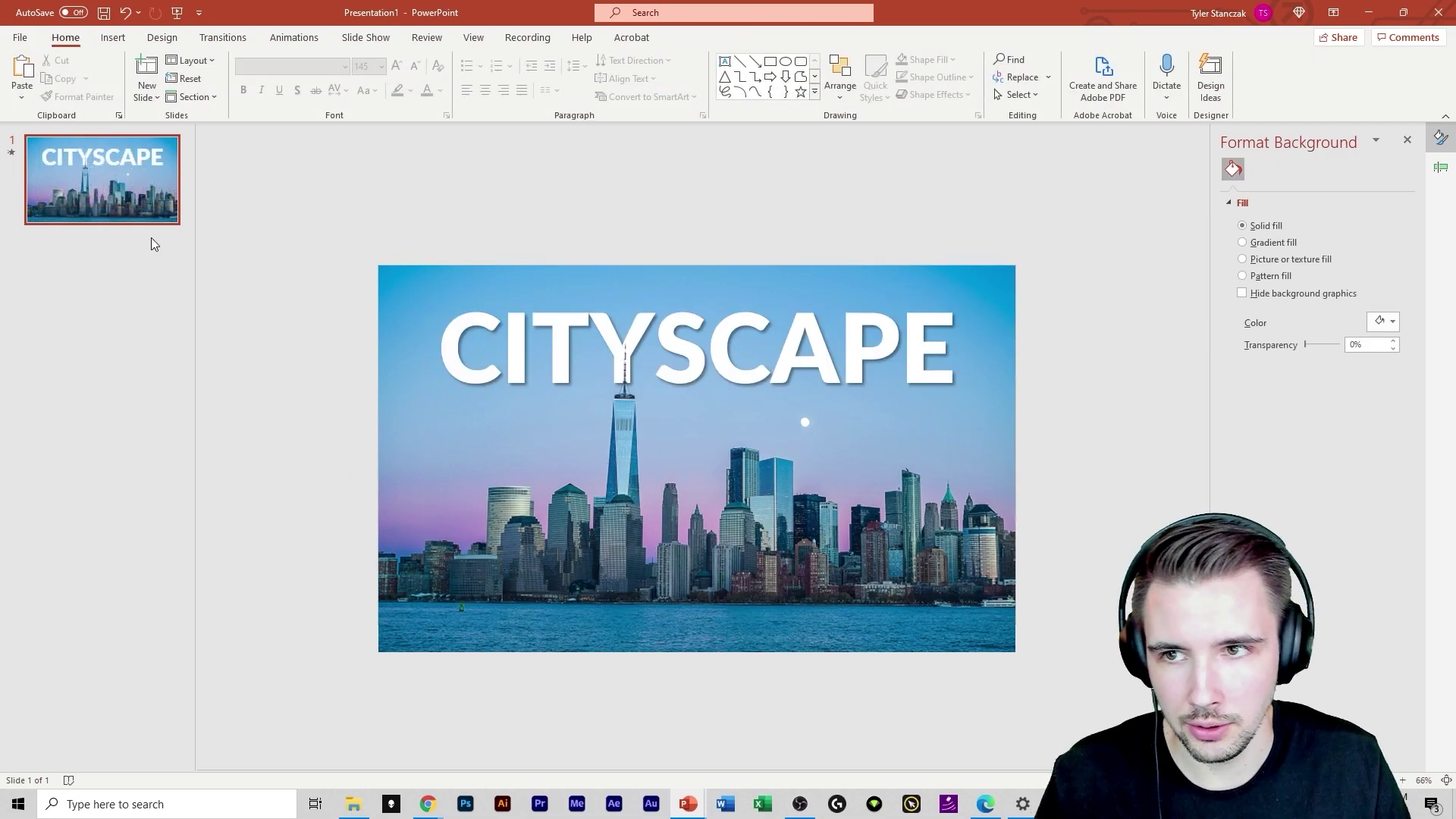
# Add a new slide 2 and paste the skyline picture, resized to fill the slide
pyautogui.rightClick(103, 157)
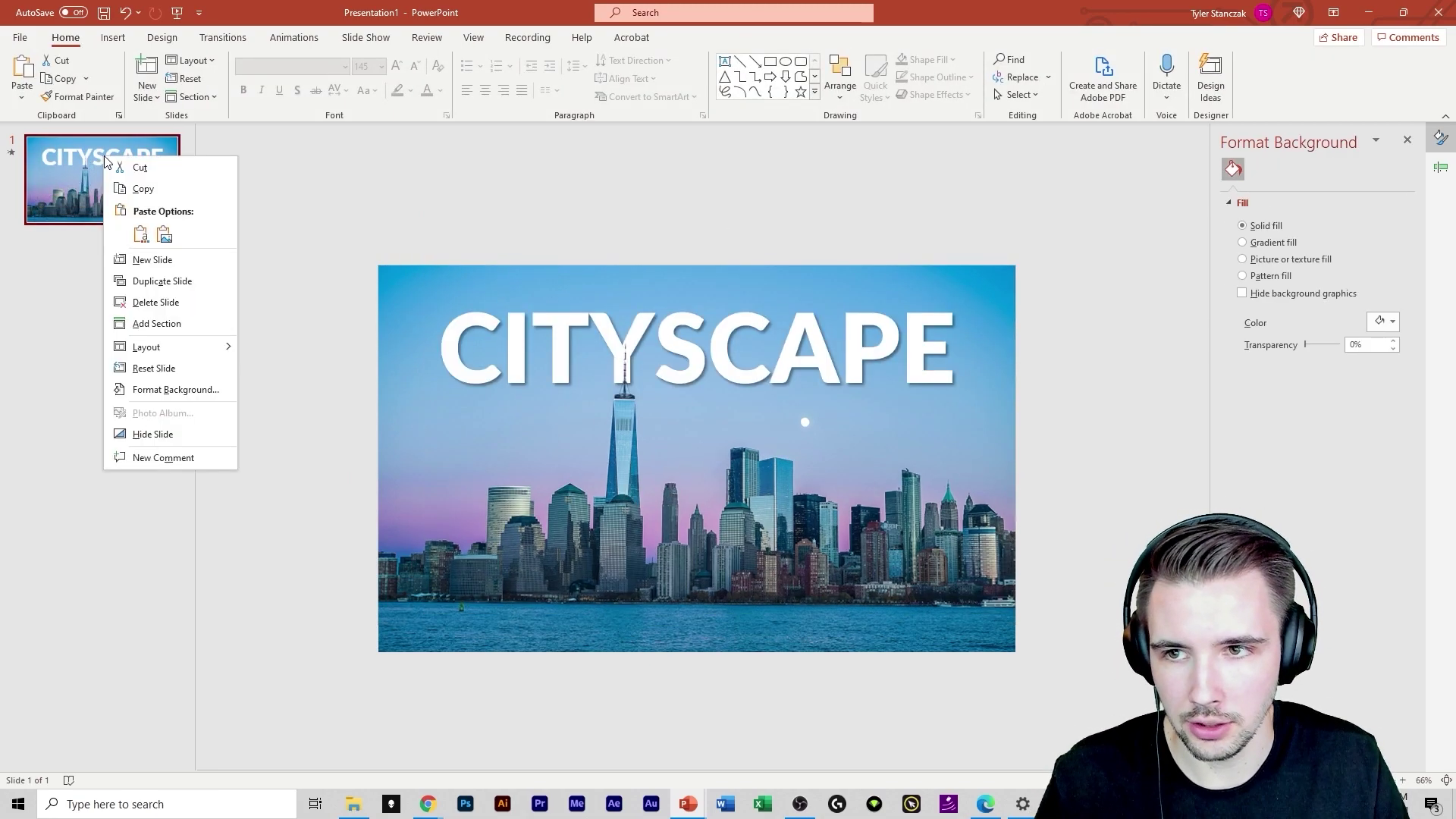
pyautogui.click(179, 261)
pyautogui.hotkey('ctrl', 'v')
pyautogui.moveTo(621, 410); pyautogui.dragTo(585, 425)
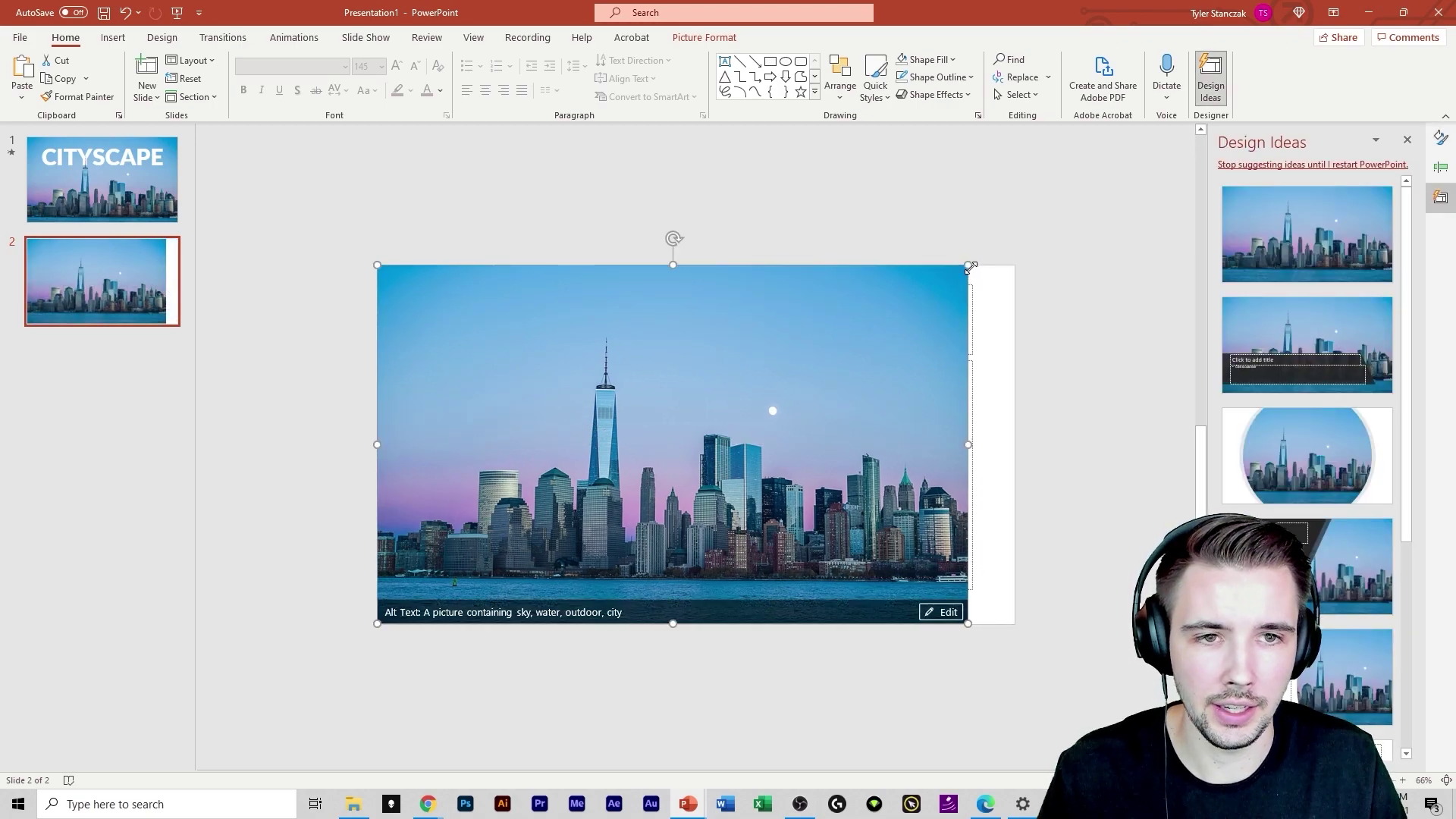
pyautogui.moveTo(969, 267); pyautogui.dragTo(1016, 238)
pyautogui.click(1053, 331)
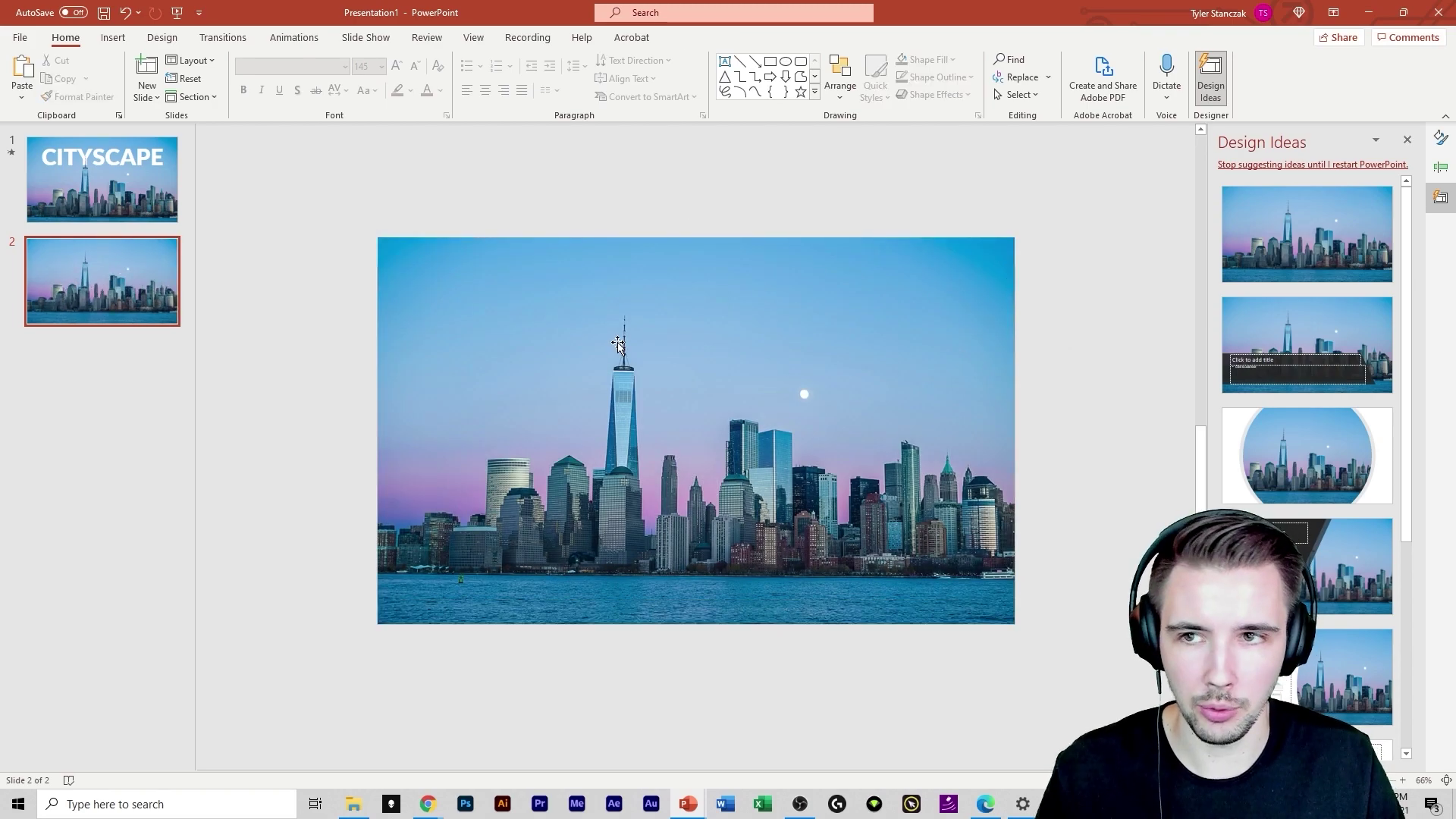
# Copy the CITYSCAPE title box from slide 1 and paste it onto slide 2
pyautogui.click(170, 180)
pyautogui.moveTo(321, 248); pyautogui.dragTo(1131, 442)
pyautogui.hotkey('ctrl', 'c')
pyautogui.click(102, 302)
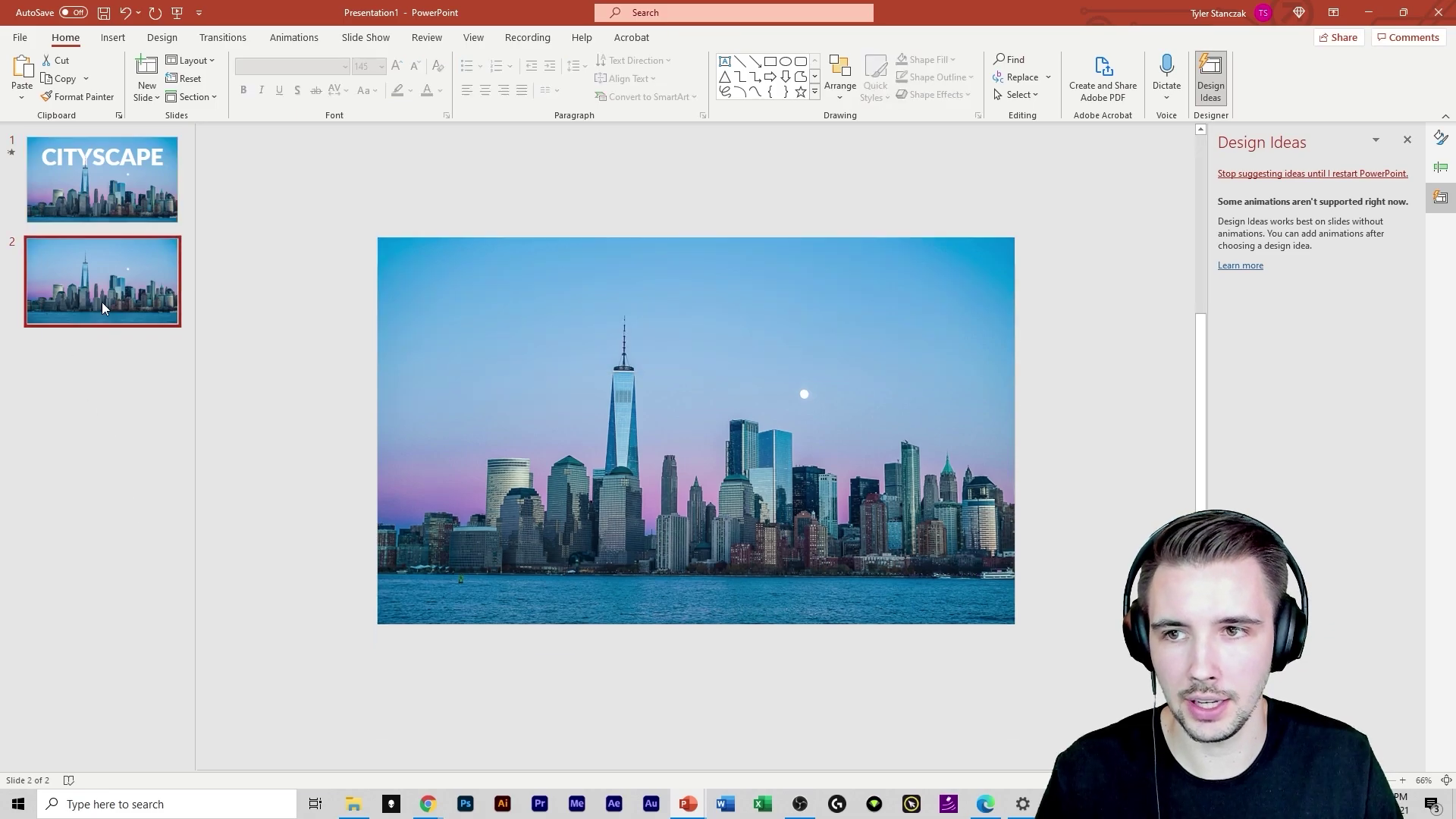
pyautogui.hotkey('ctrl', 'v')
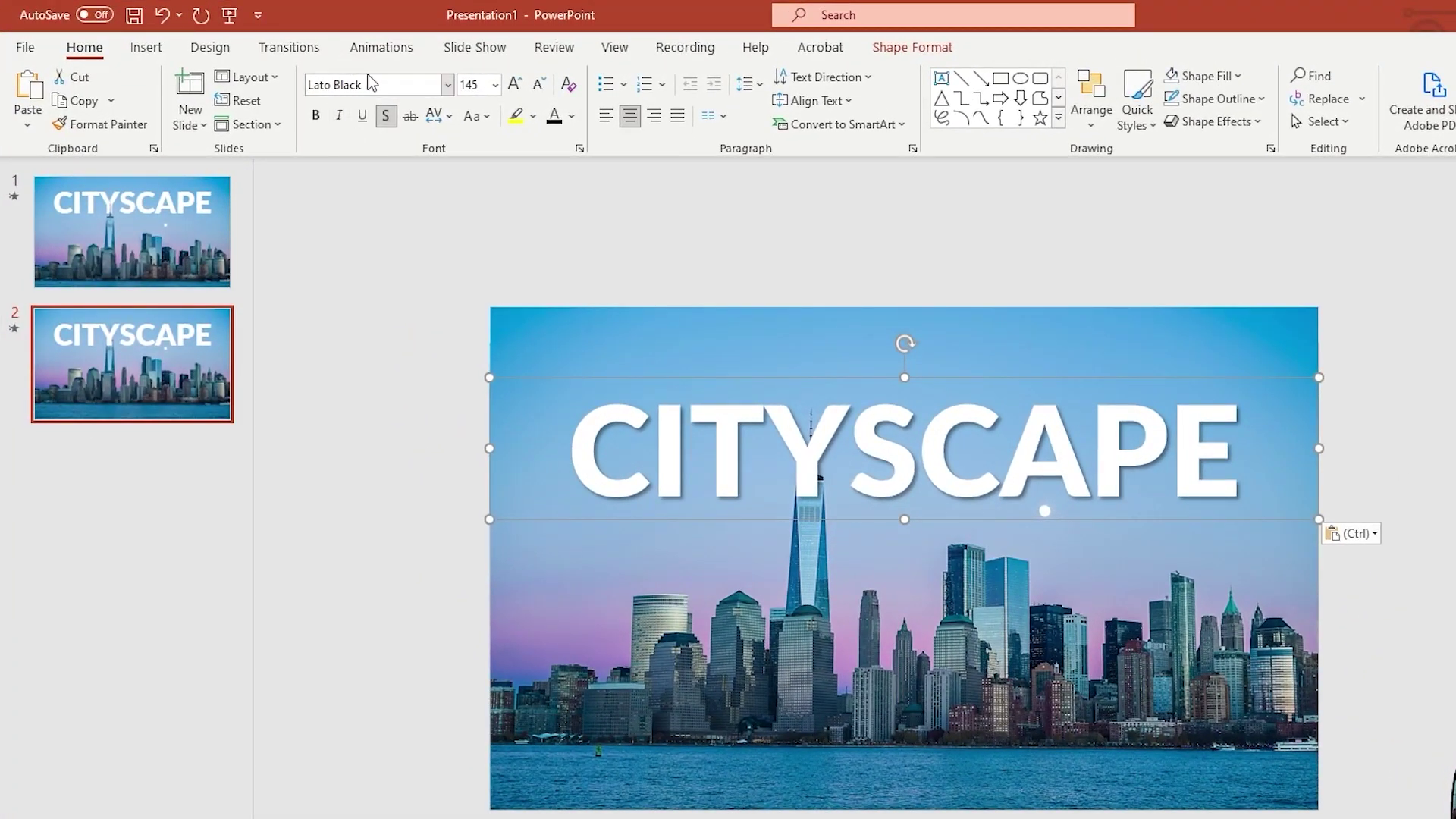
# Draw a rectangle above the slide and type CITYSCAPE into it
pyautogui.click(503, 274)
pyautogui.click(159, 56)
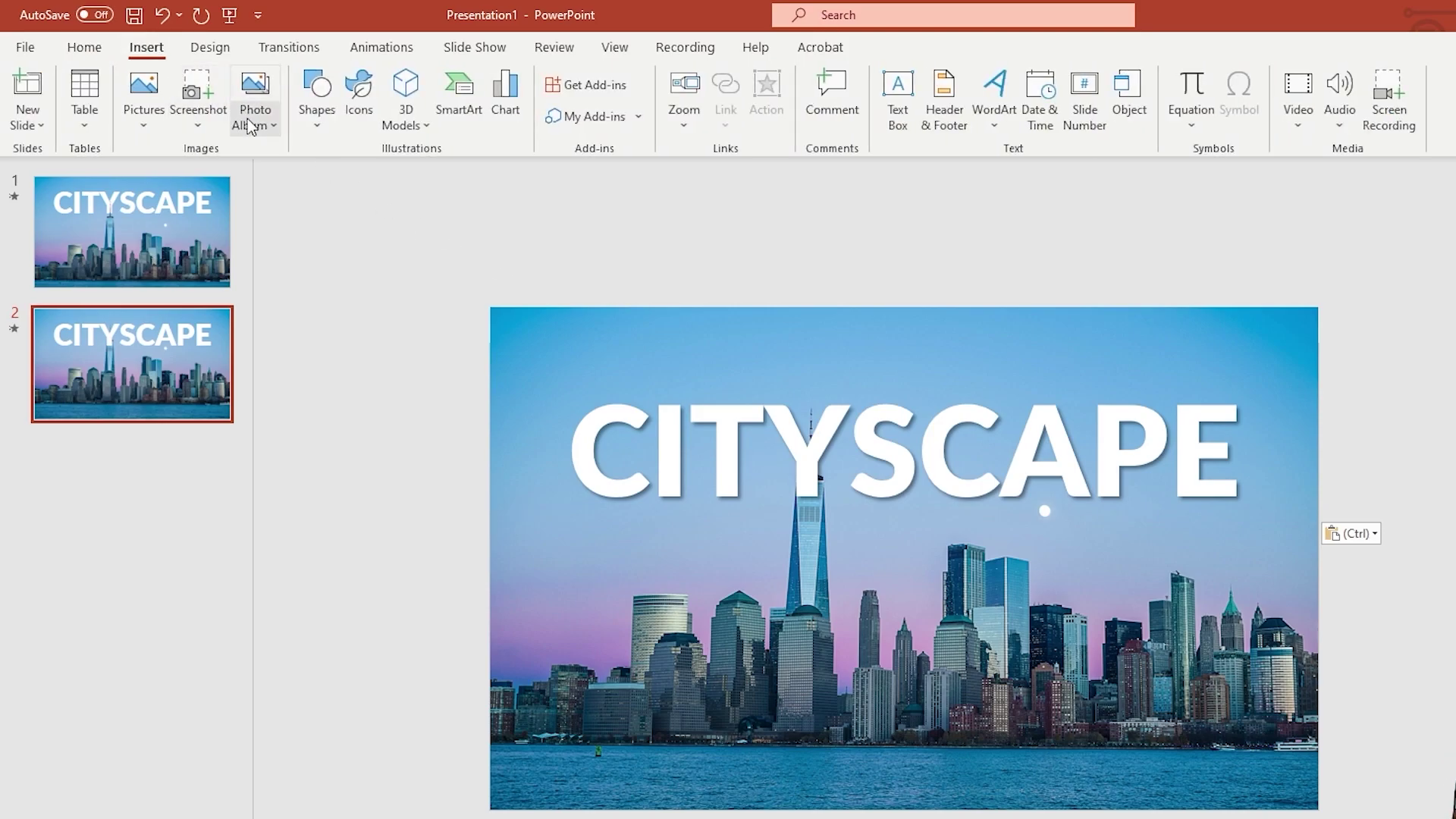
pyautogui.click(317, 99)
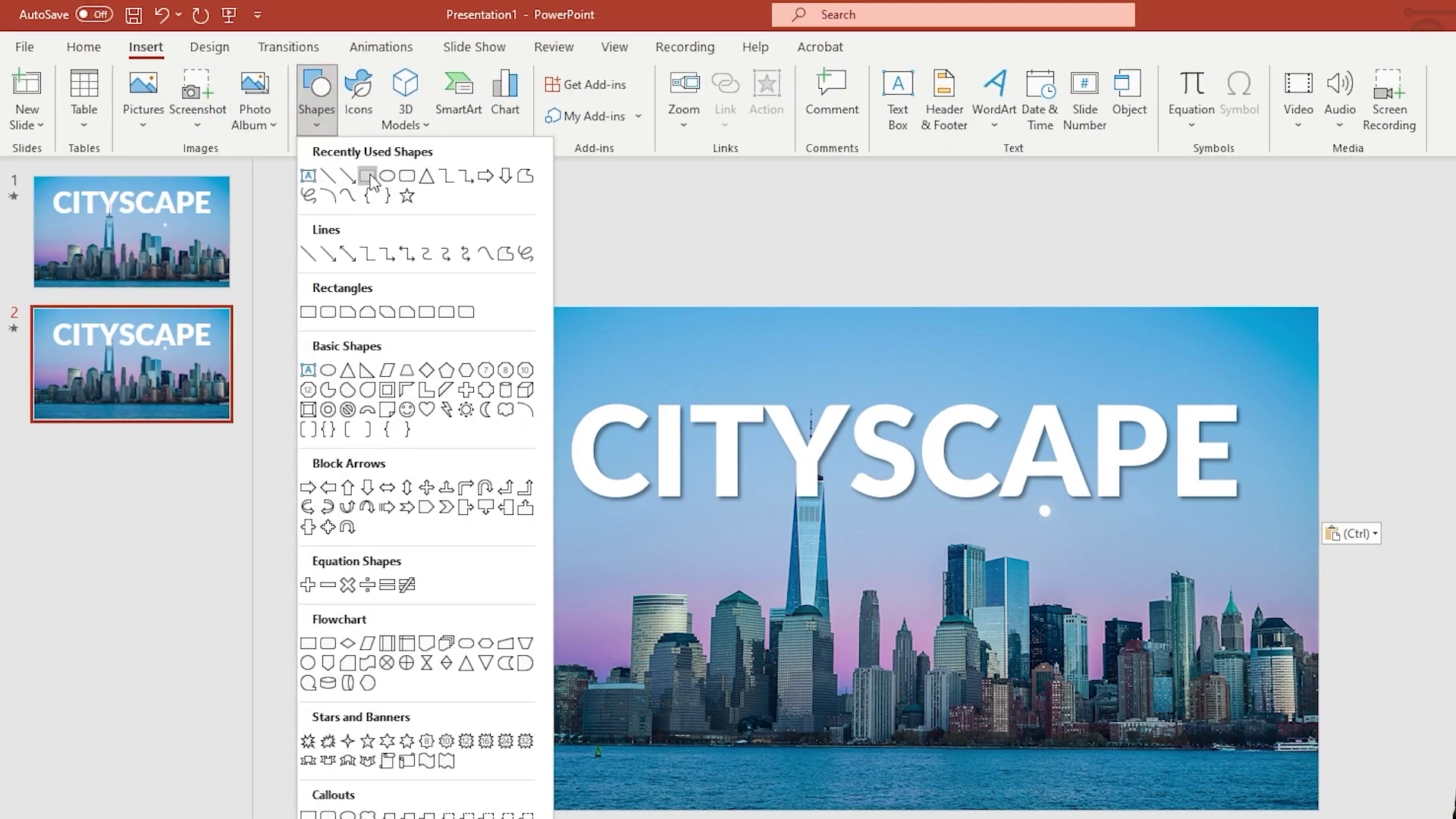
pyautogui.click(308, 312)
pyautogui.moveTo(520, 170); pyautogui.dragTo(1156, 286)
pyautogui.moveTo(895, 220); pyautogui.dragTo(895, 221)
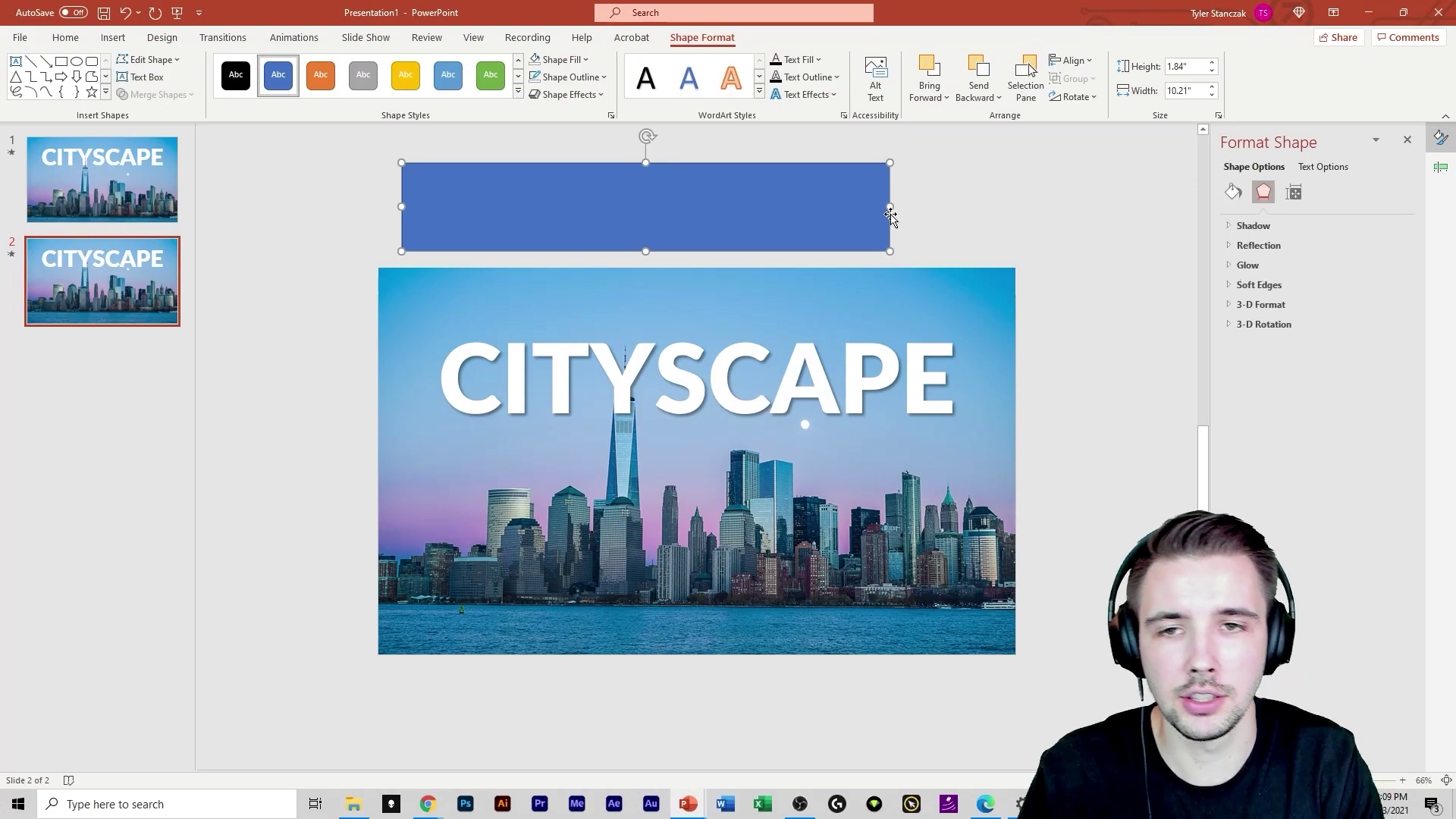
pyautogui.write('CITYSCAPE')
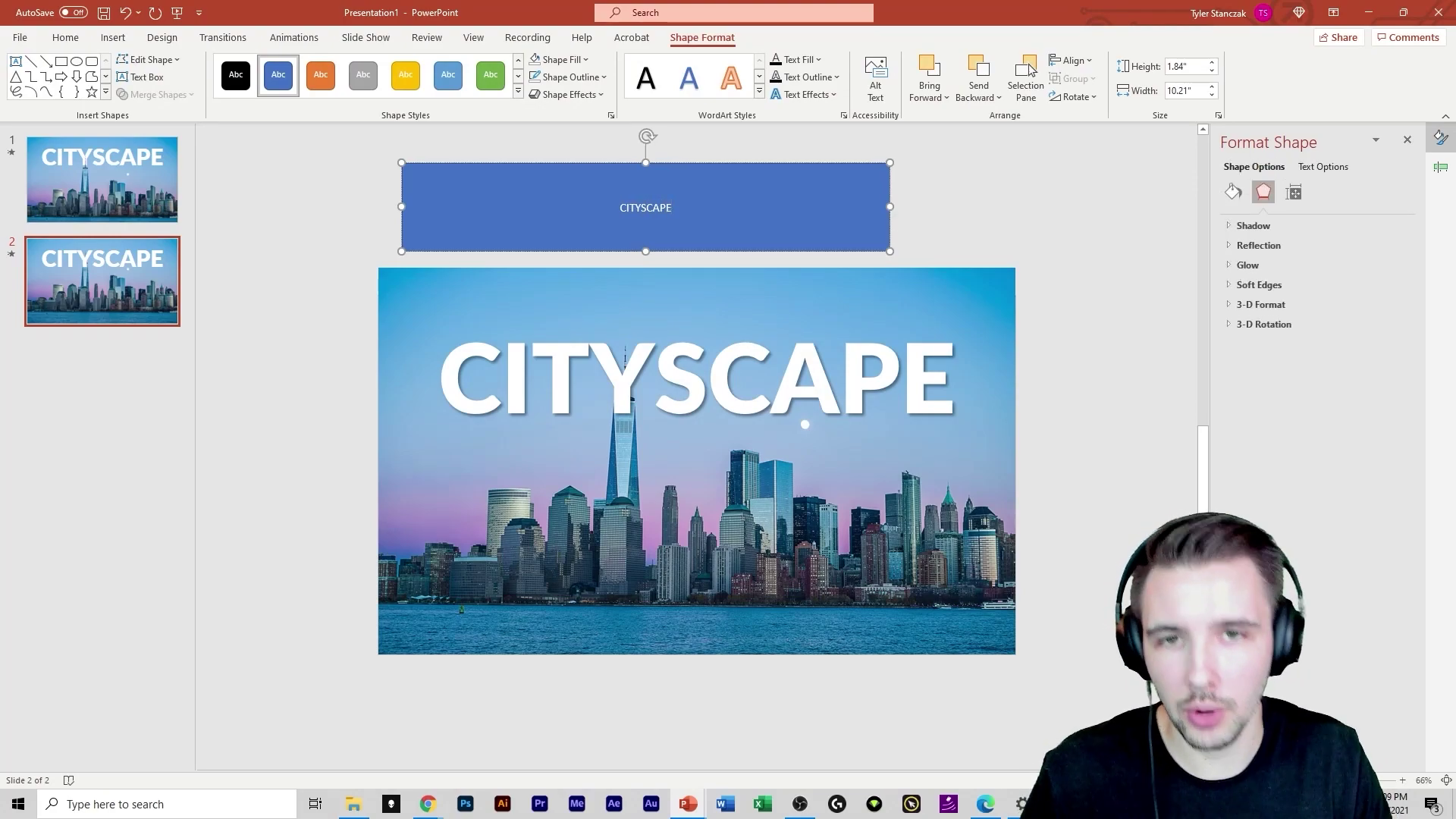
# Enlarge the rectangle's CITYSCAPE text and set its font to Lato Black
pyautogui.hotkey('ctrl', 'a')
pyautogui.hotkey('ctrl', 'shift', '.')
pyautogui.hotkey('ctrl', 'shift', '.')
pyautogui.hotkey('ctrl', 'shift', '.')
pyautogui.hotkey('ctrl', 'shift', '.')
pyautogui.hotkey('ctrl', 'shift', '.')
pyautogui.hotkey('ctrl', 'shift', '.')
pyautogui.hotkey('ctrl', 'shift', '.')
pyautogui.hotkey('ctrl', 'shift', '.')
pyautogui.hotkey('ctrl', 'shift', '.')
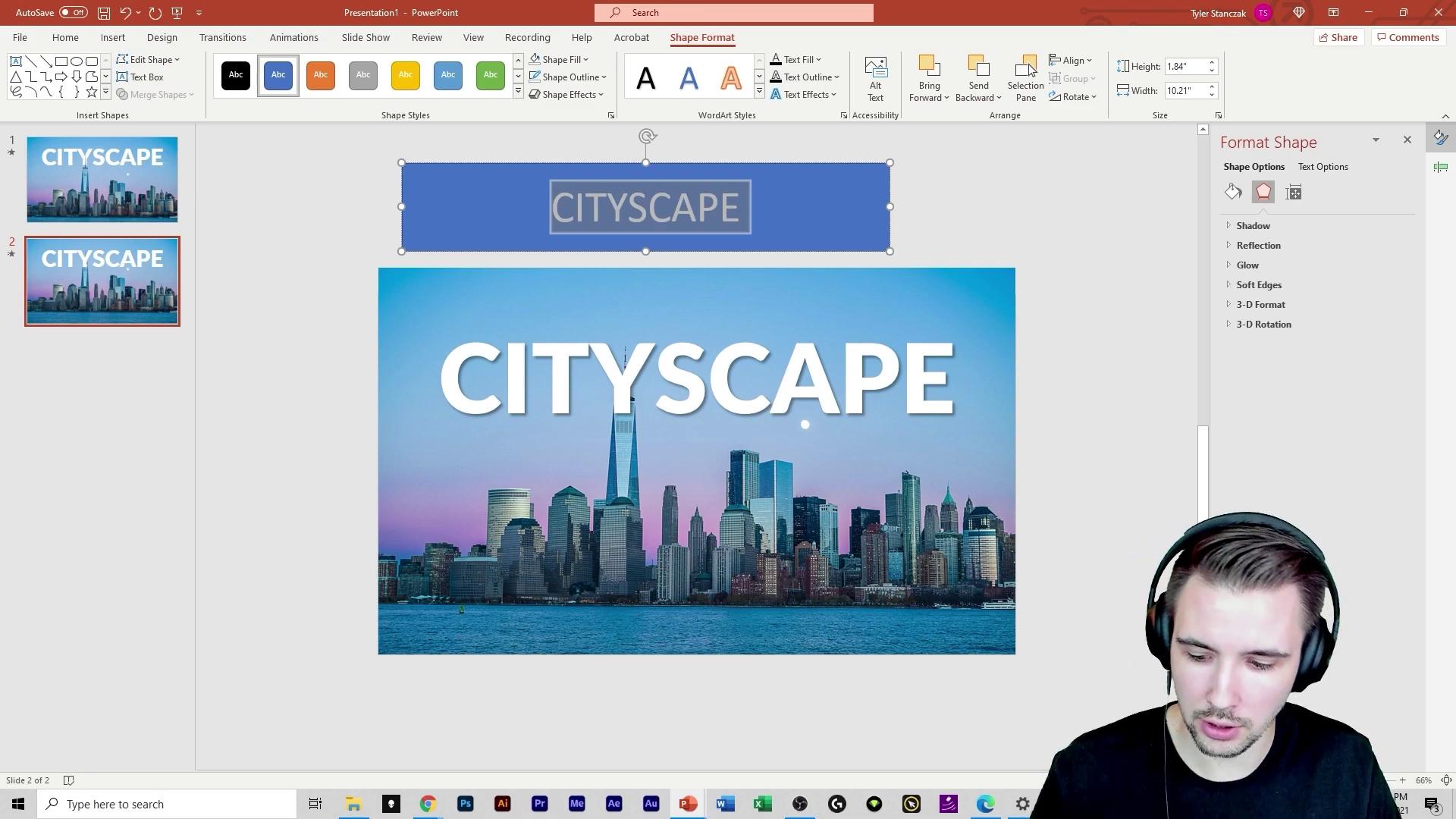
pyautogui.hotkey('ctrl', 'shift', '.')
pyautogui.hotkey('ctrl', 'shift', '.')
pyautogui.hotkey('ctrl', 'shift', '.')
pyautogui.hotkey('ctrl', 'shift', '.')
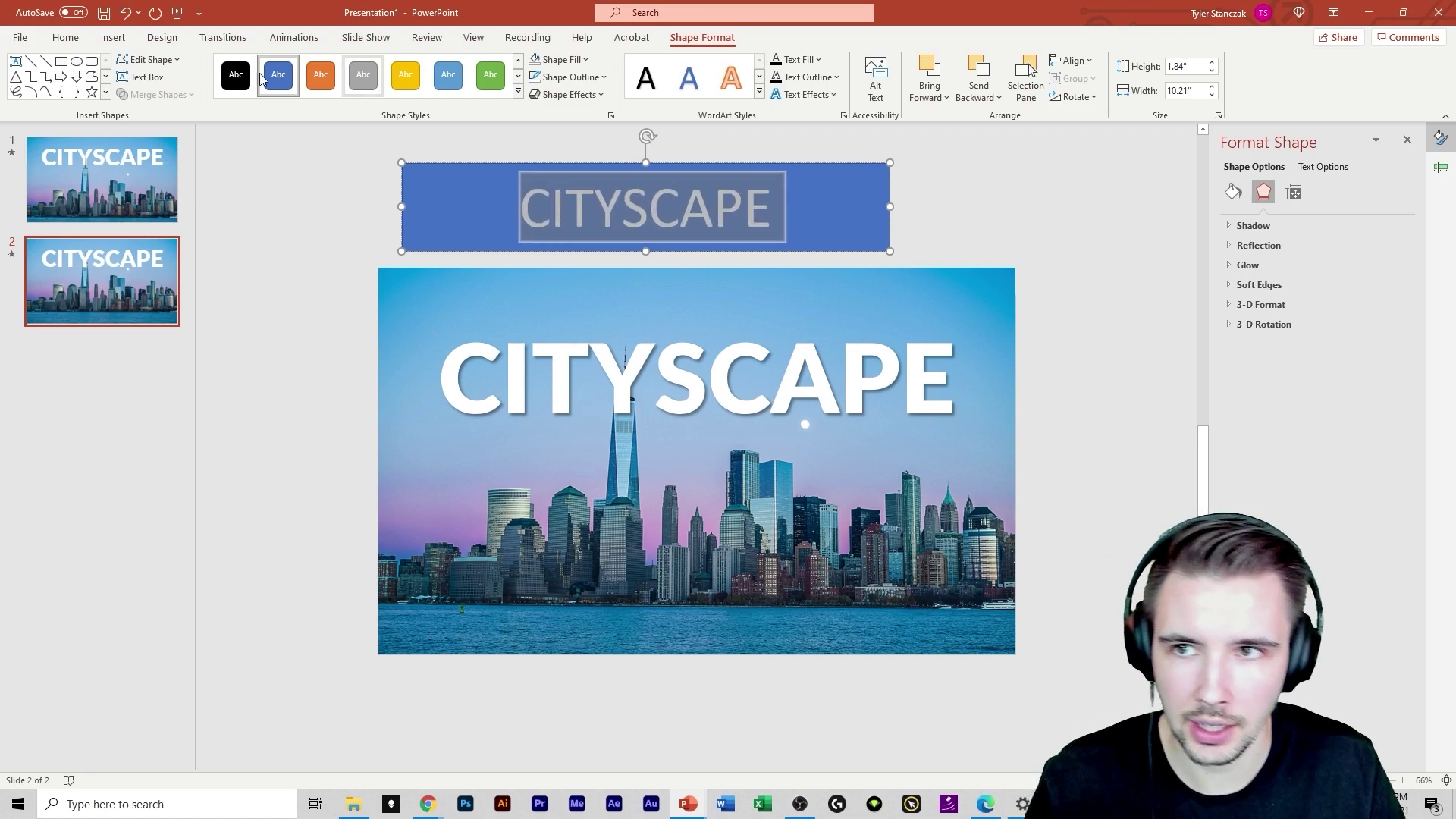
pyautogui.click(67, 38)
pyautogui.click(311, 65)
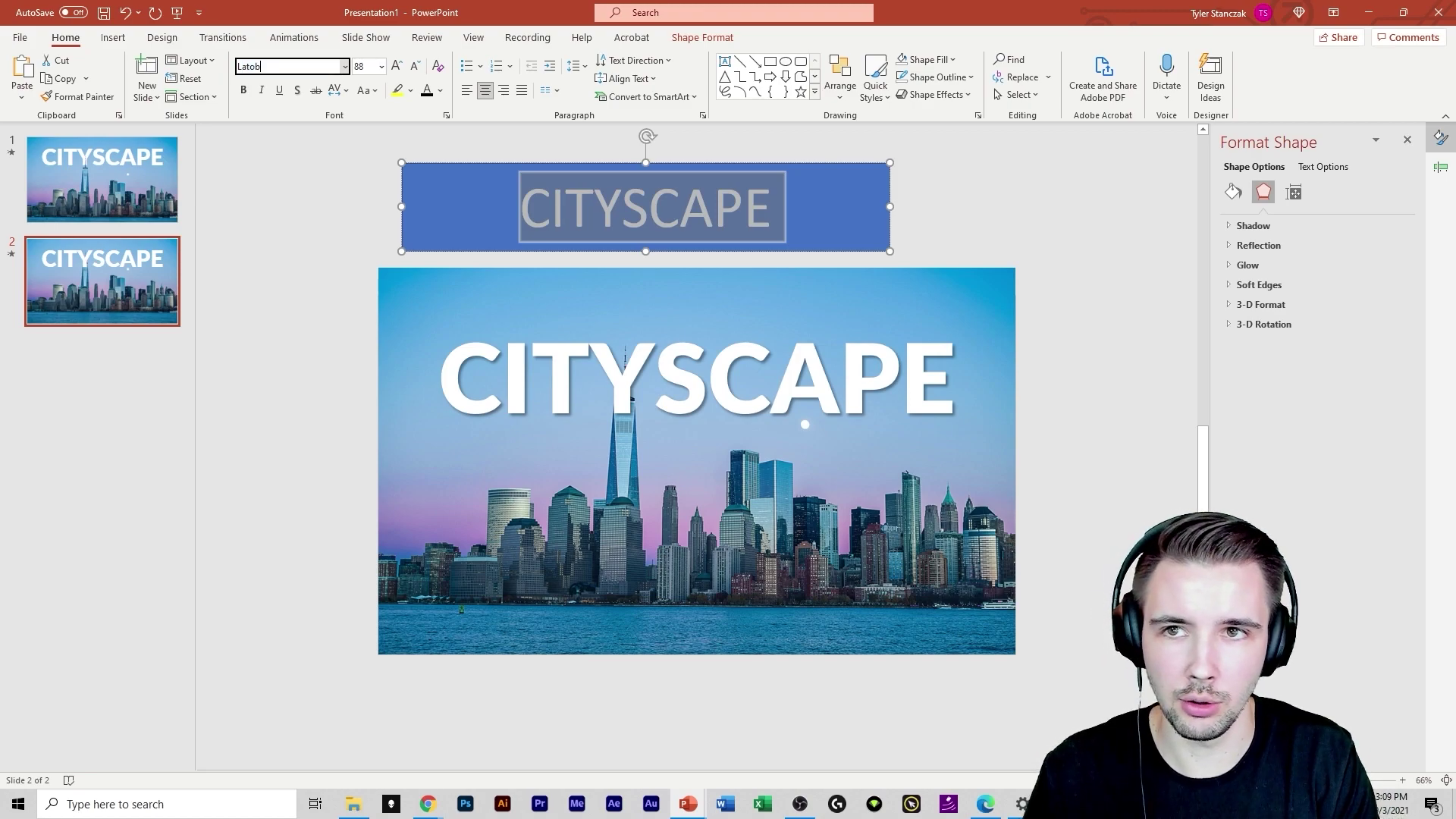
pyautogui.press('Return')
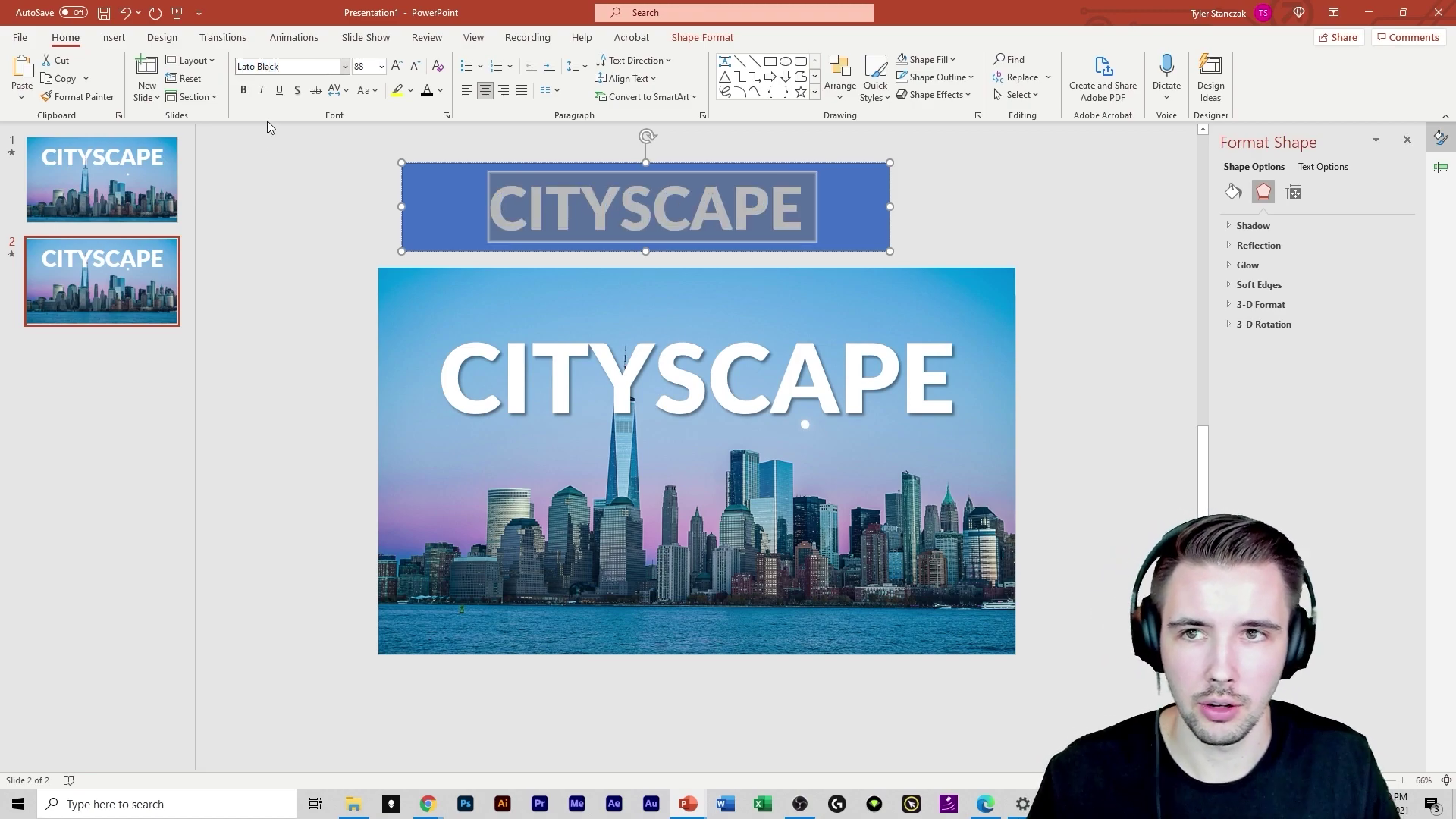
# Remove the title box's blue fill and its outline
pyautogui.click(465, 223)
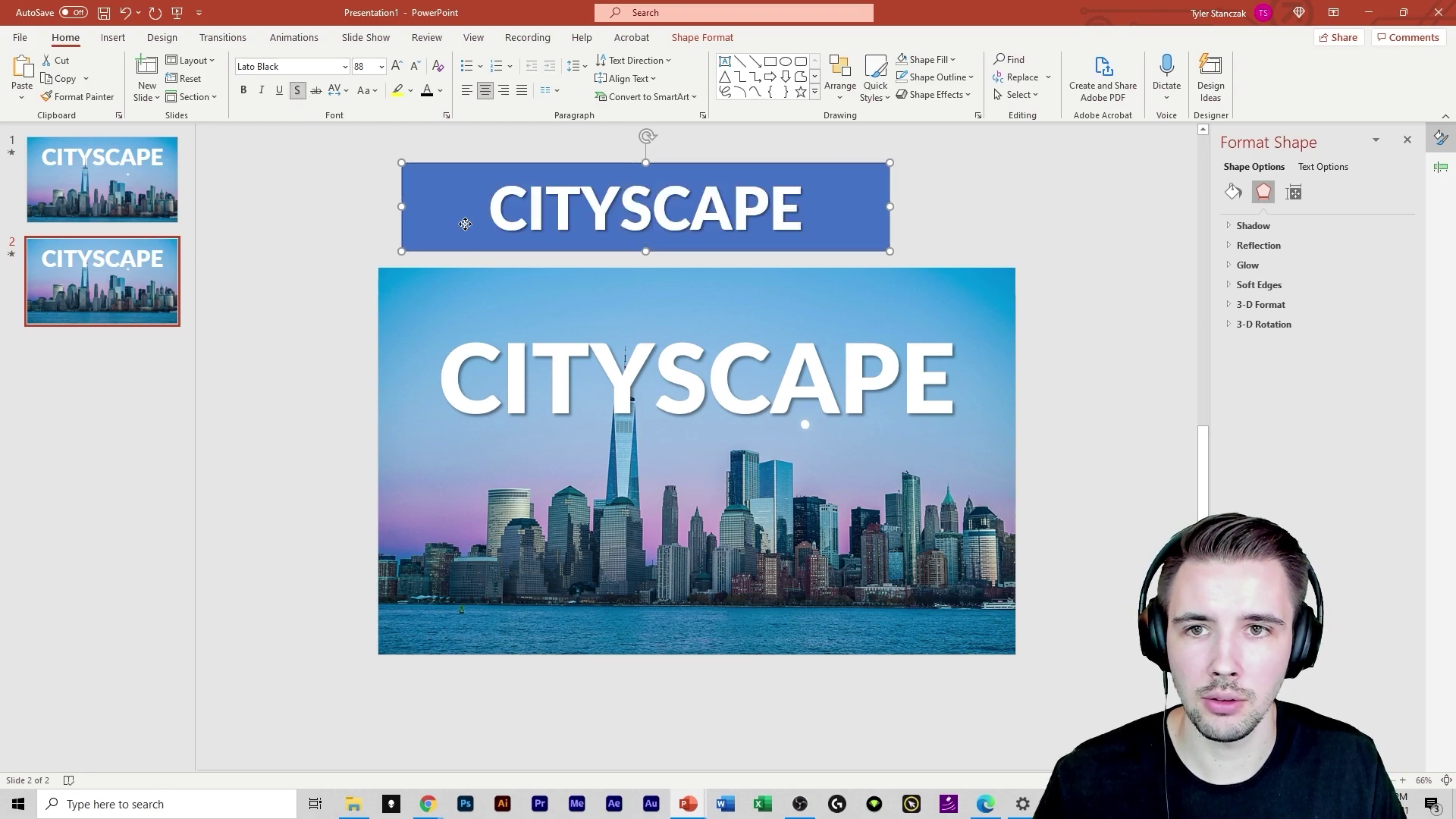
pyautogui.click(694, 38)
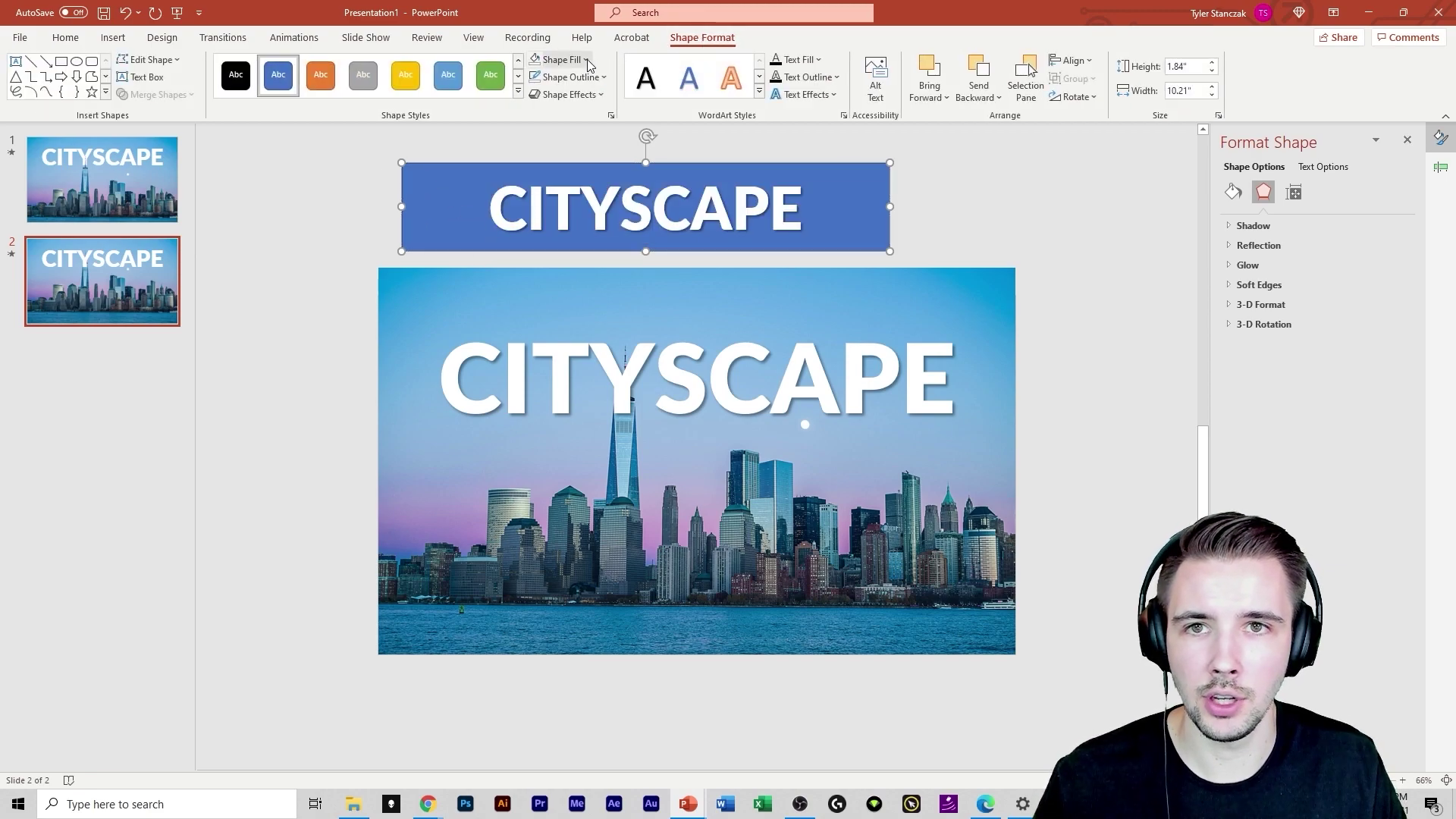
pyautogui.click(543, 66)
pyautogui.click(537, 77)
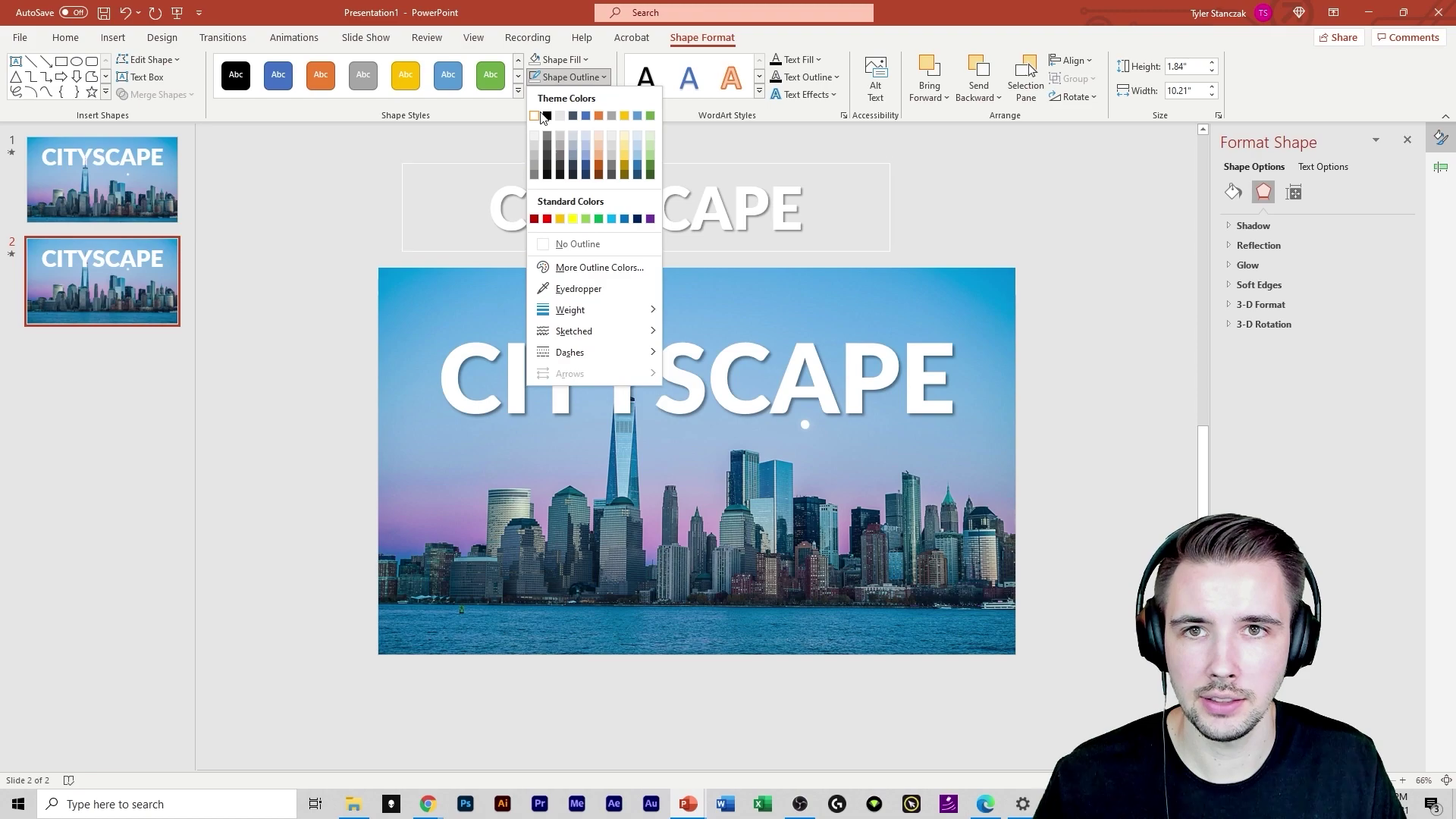
pyautogui.click(576, 243)
pyautogui.click(498, 133)
# Resize the title font so CITYSCAPE fits one line, then nudge the box onto the photo
pyautogui.click(581, 209)
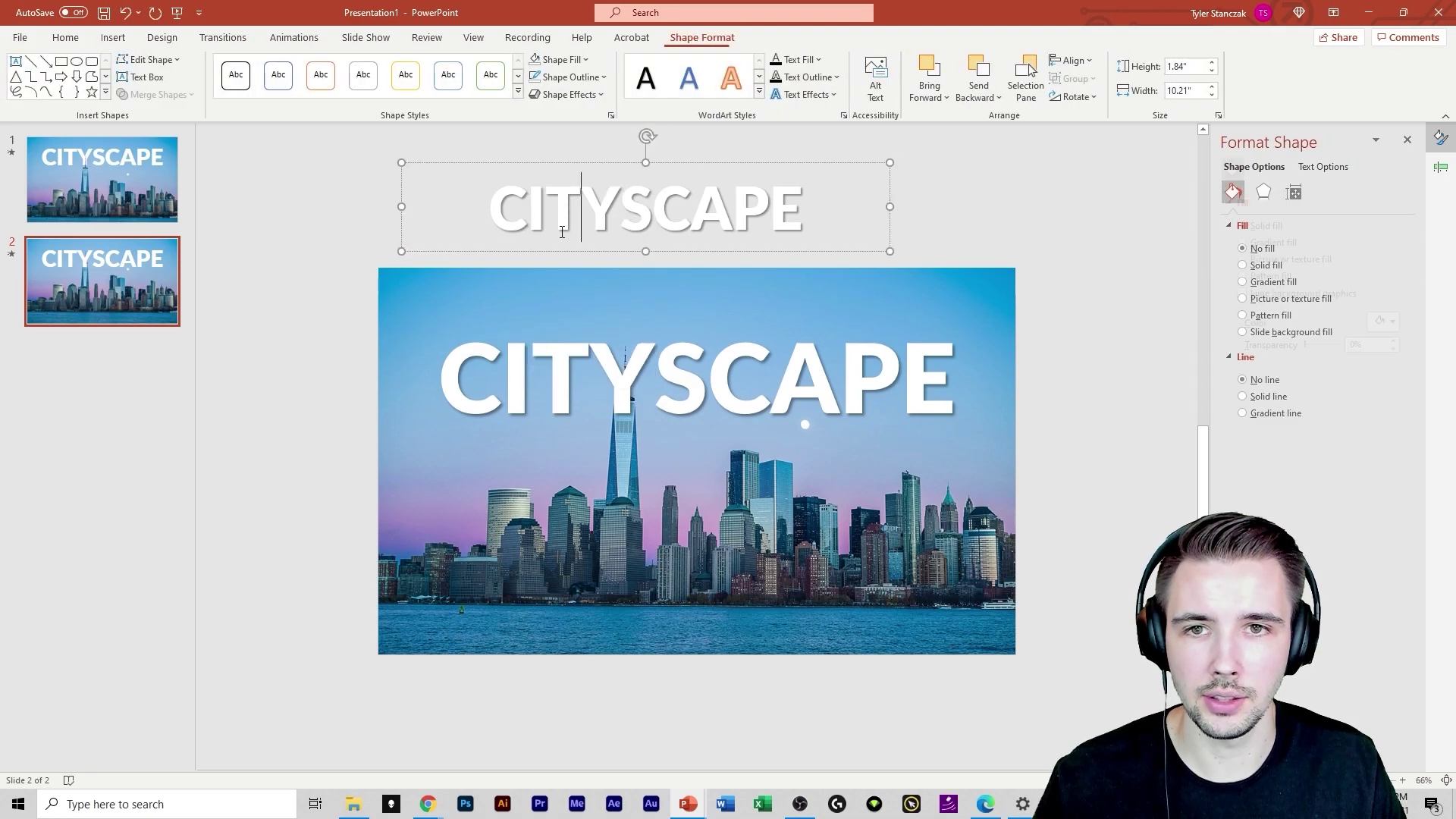
pyautogui.hotkey('ctrl', 'a')
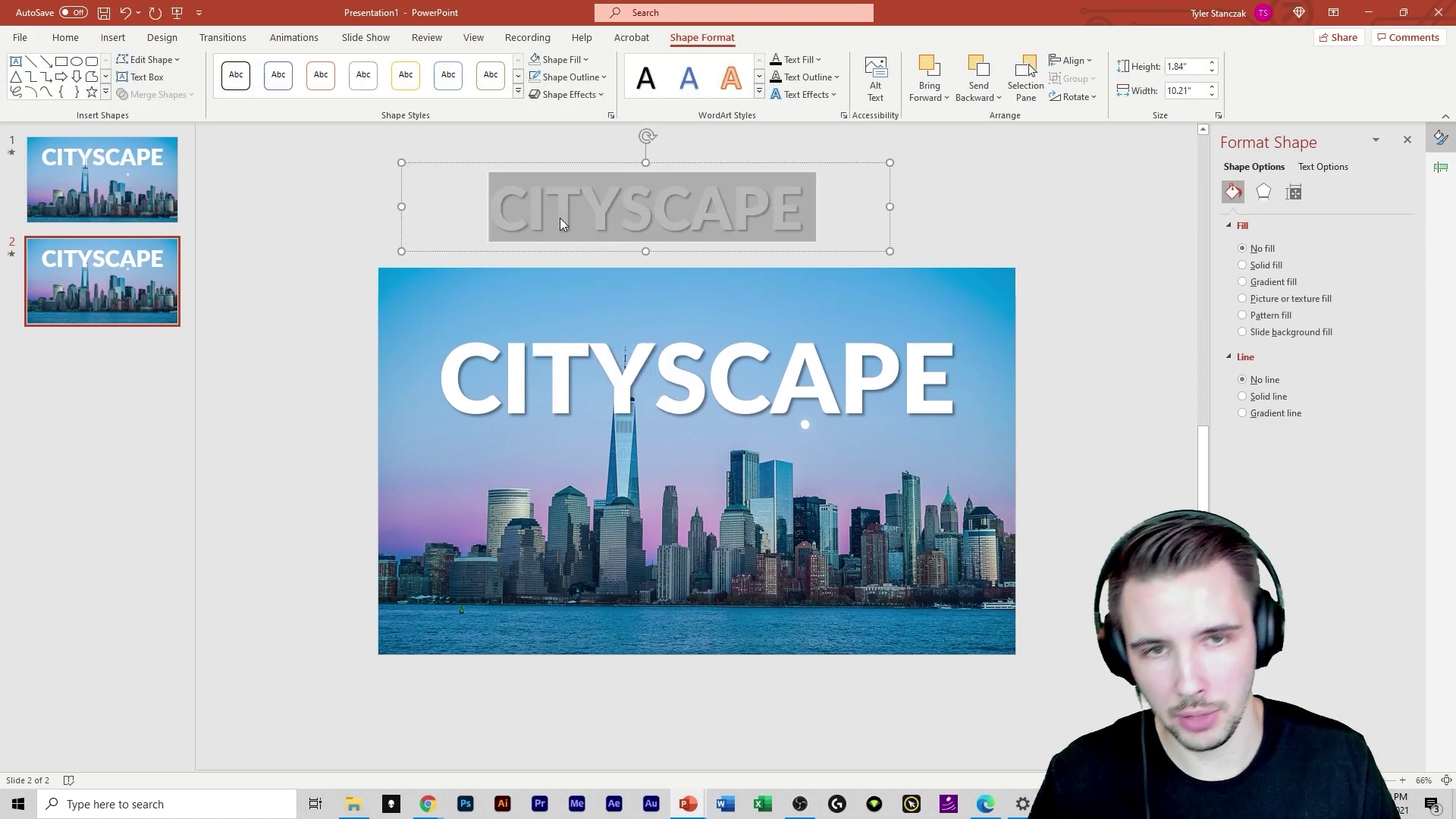
pyautogui.hotkey('ctrl', 'shift', '.')
pyautogui.hotkey('ctrl', 'shift', '.')
pyautogui.hotkey('ctrl', 'shift', '.')
pyautogui.hotkey('ctrl', 'shift', ',')
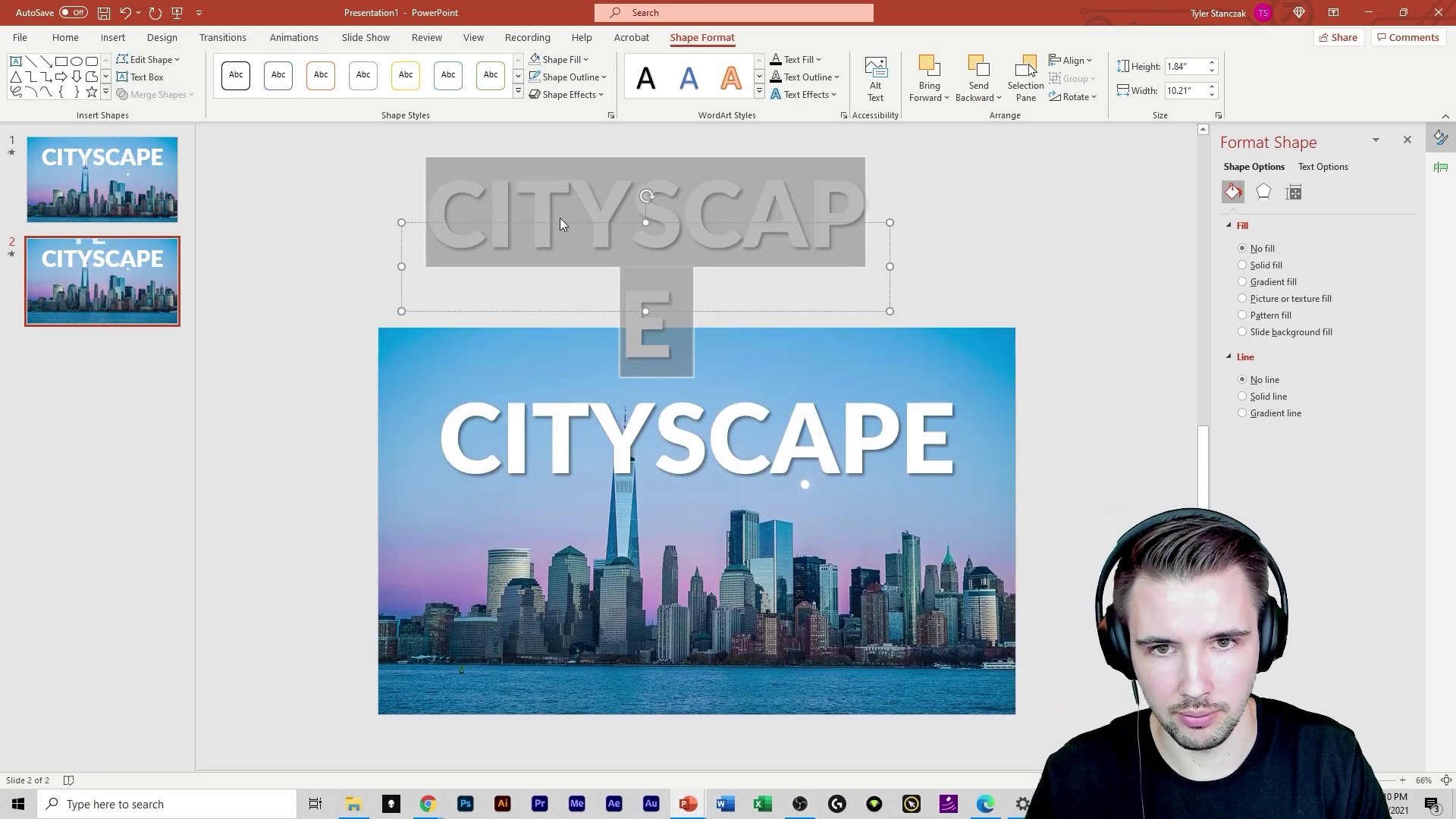
pyautogui.hotkey('ctrl', 'shift', ',')
pyautogui.click(590, 201)
pyautogui.moveTo(584, 169)
pyautogui.mouseDown()
pyautogui.moveTo(589, 258)
pyautogui.moveTo(591, 171)
pyautogui.mouseUp()
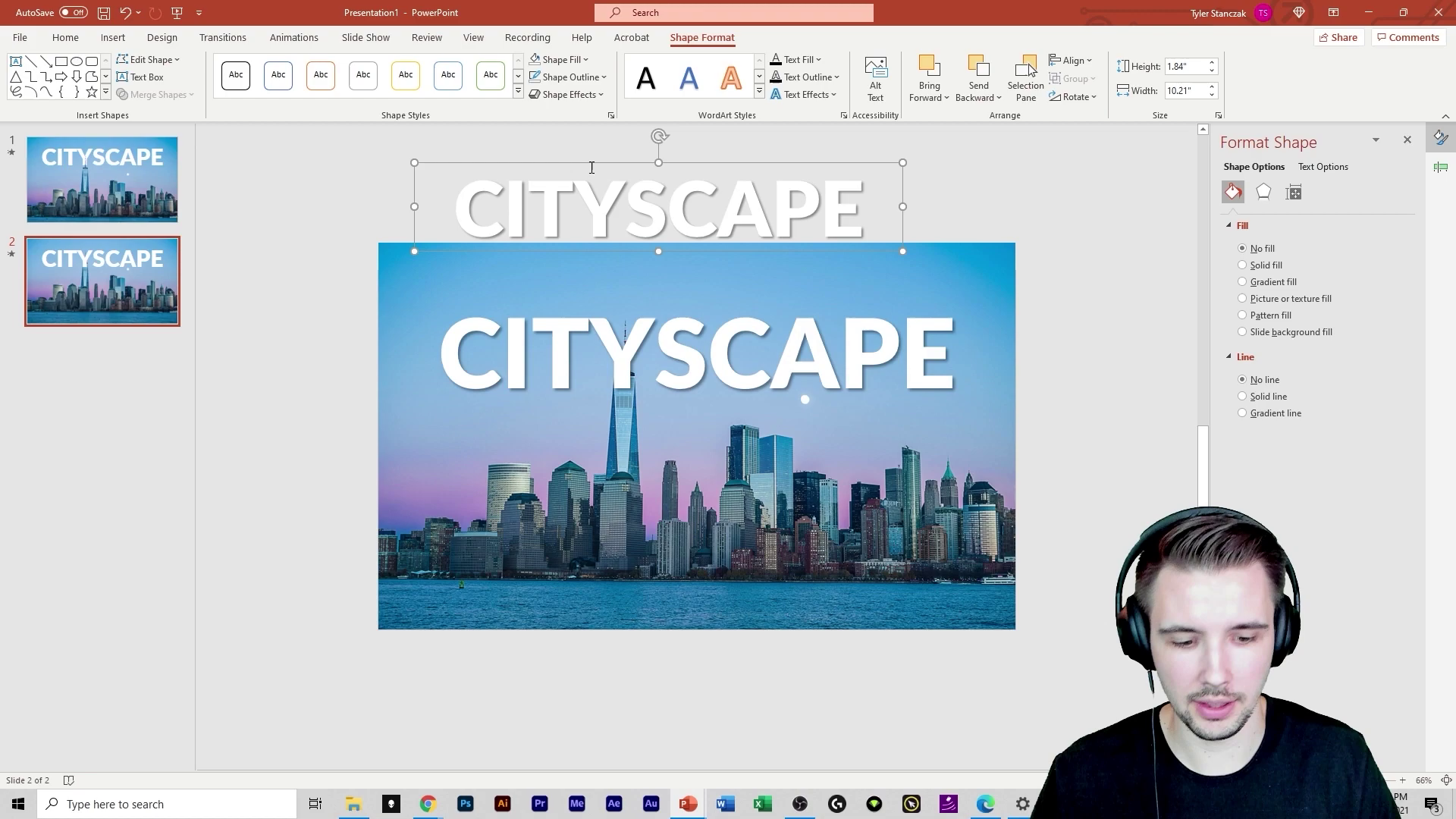
pyautogui.press('Escape')
pyautogui.press('Escape')
# Open the Animation Pane and inspect the CITYSCAPE text's existing motion-path animation
pyautogui.click(772, 340)
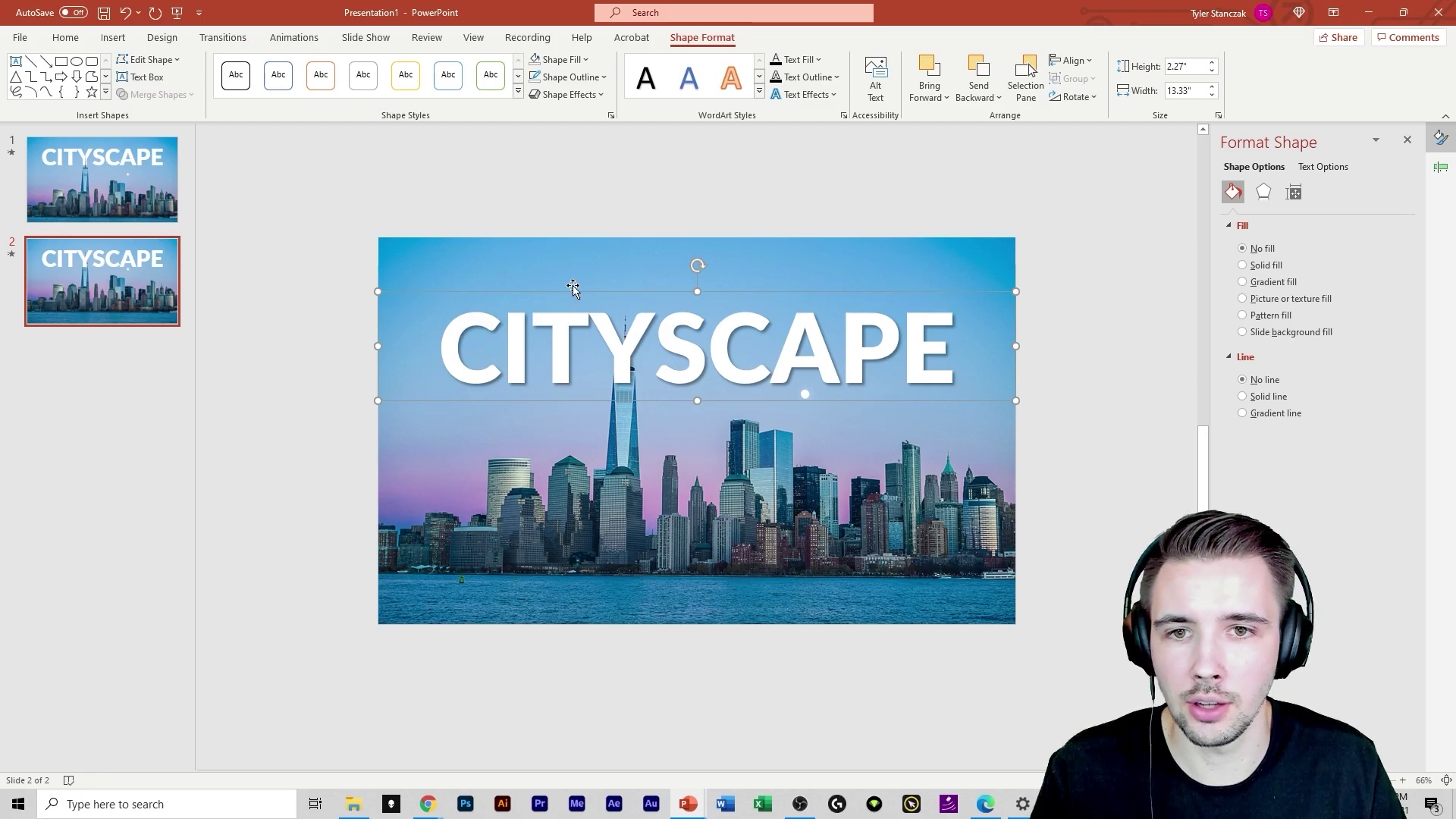
pyautogui.click(294, 37)
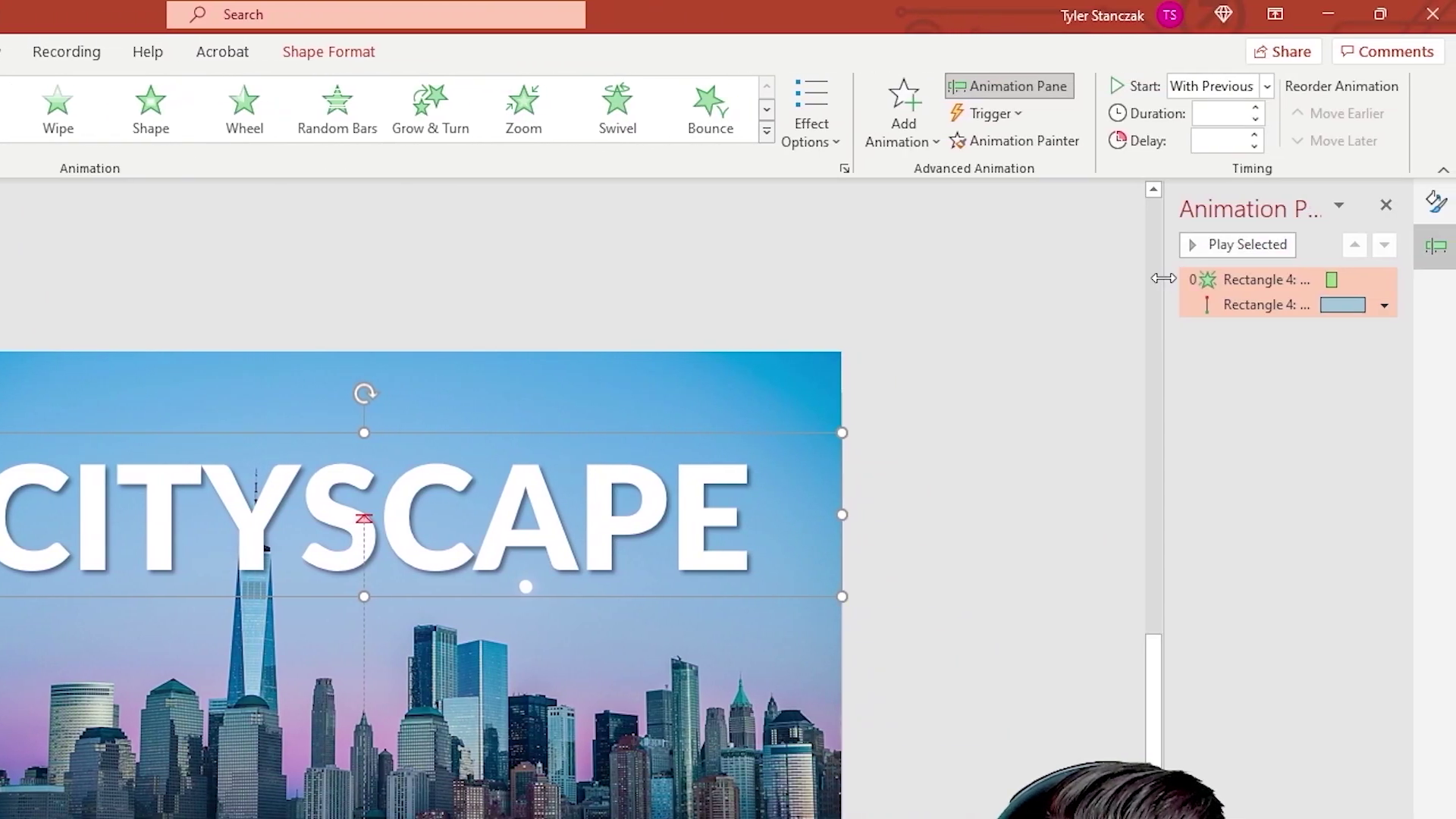
pyautogui.moveTo(1455, 286); pyautogui.dragTo(1455, 286)
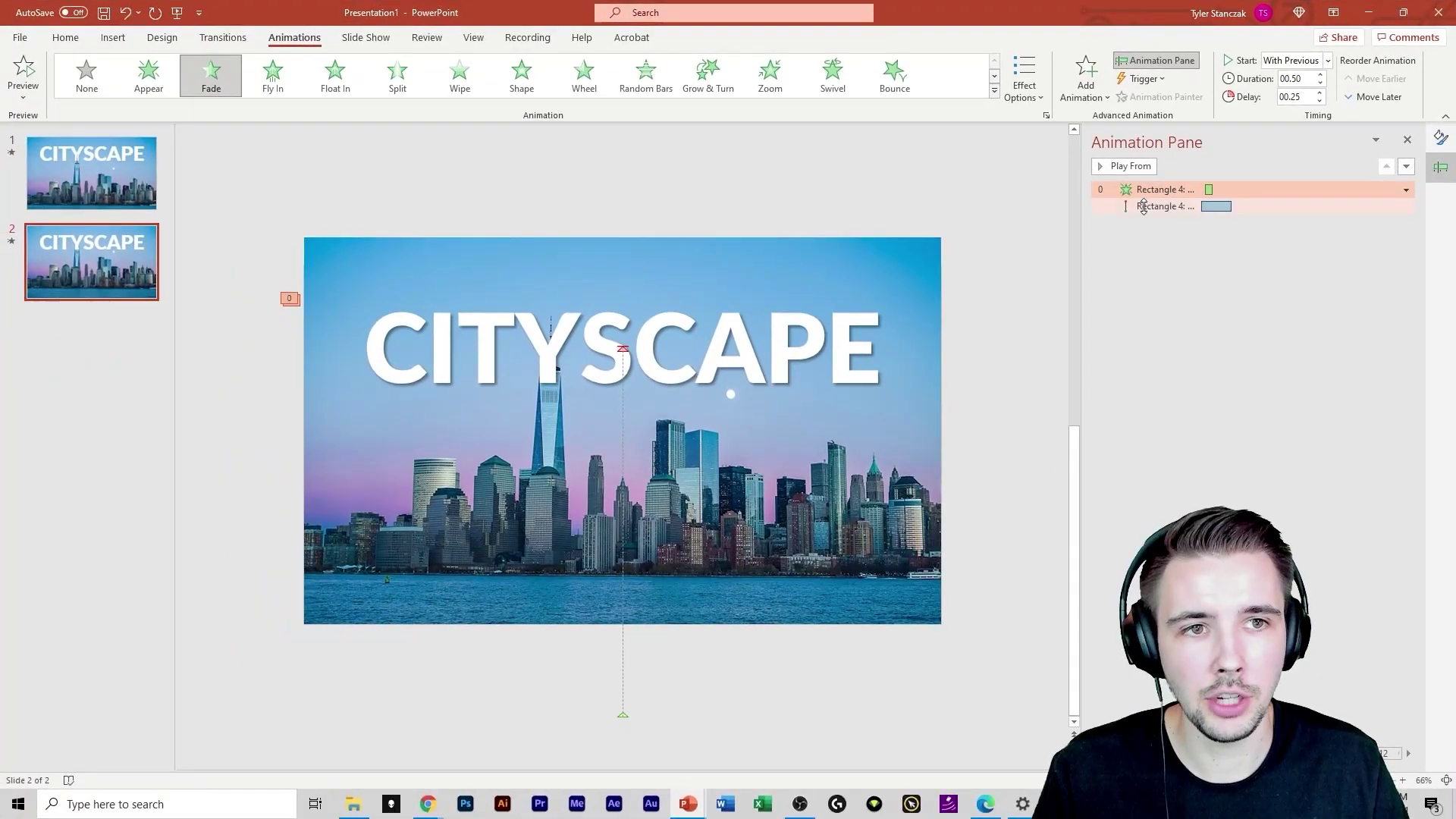
pyautogui.click(990, 301)
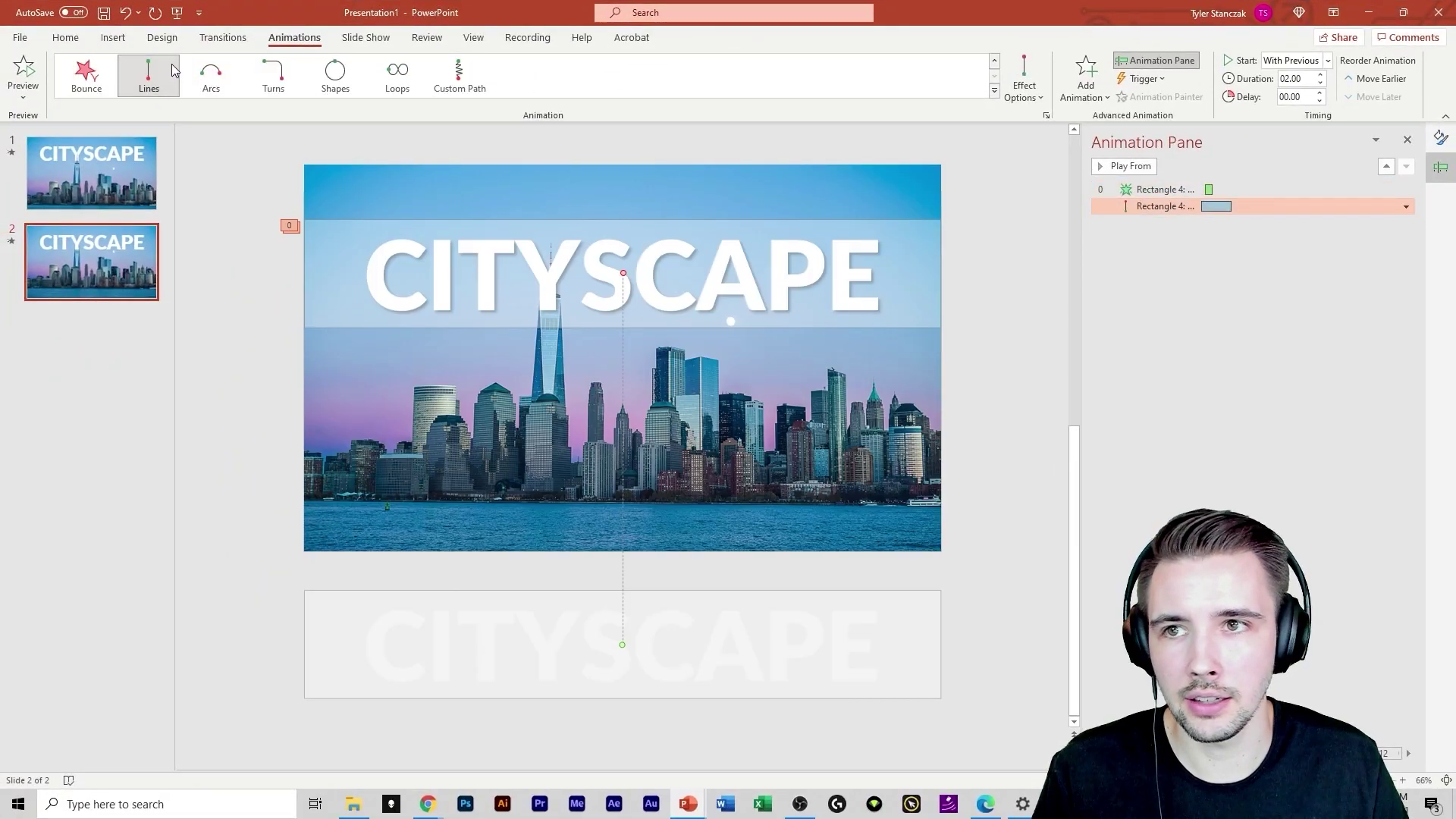
# Duplicate the CITYSCAPE text box above the slide and remove the copy's animations
pyautogui.click(535, 363)
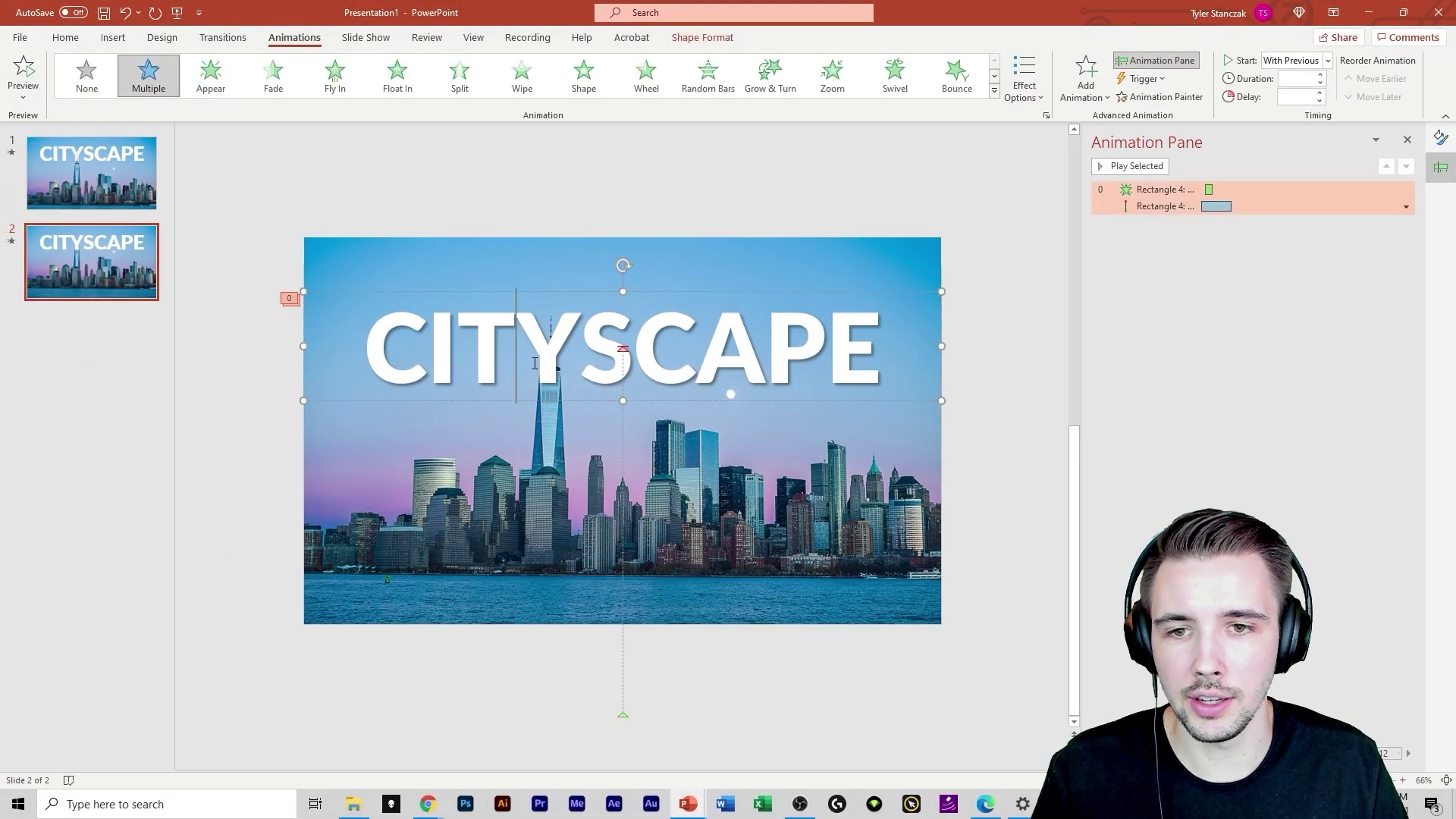
pyautogui.keyDown('ctrl'); pyautogui.moveTo(504, 401); pyautogui.dragTo(509, 276); pyautogui.keyUp('ctrl')
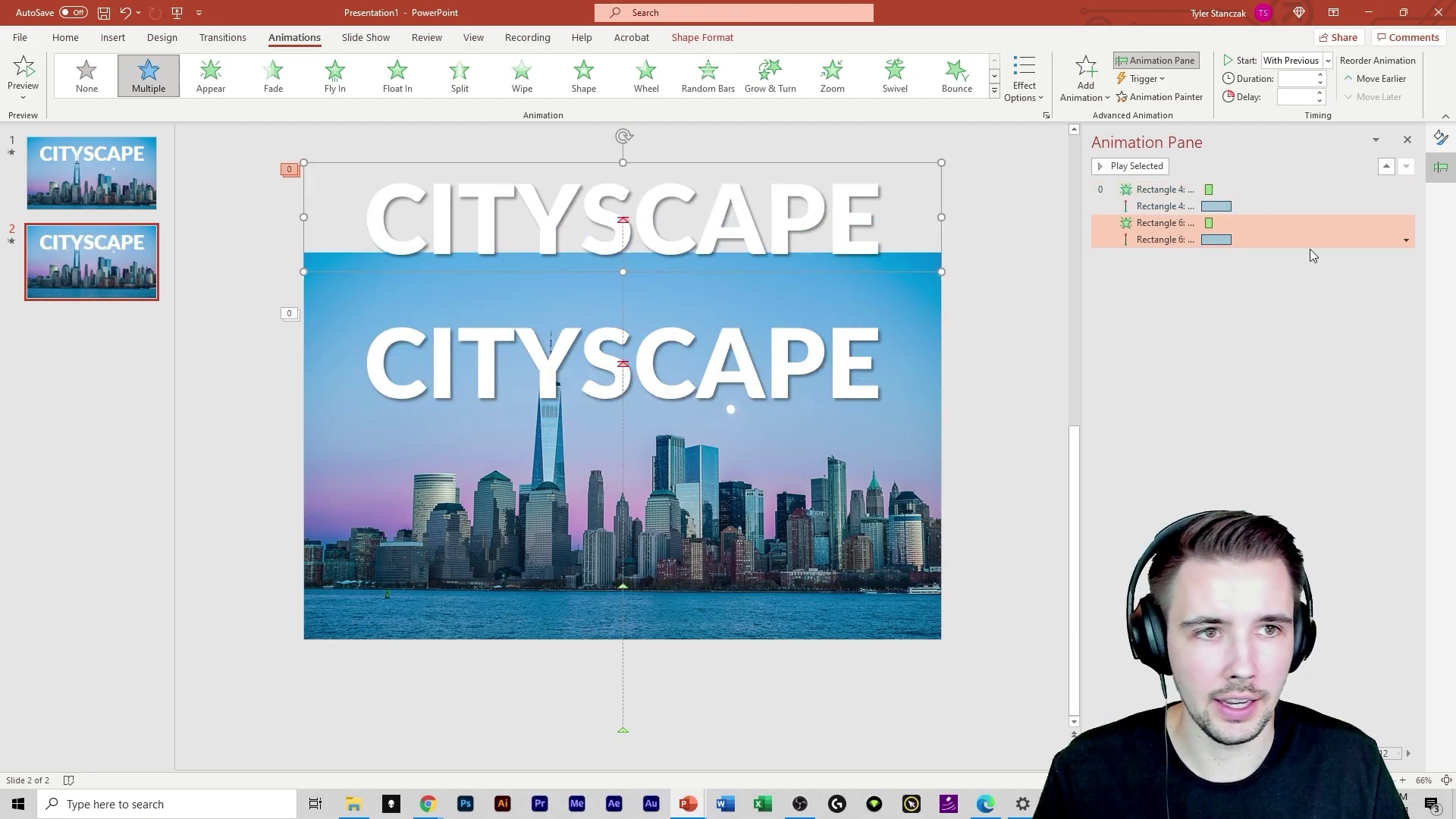
pyautogui.click(1405, 240)
pyautogui.click(1363, 368)
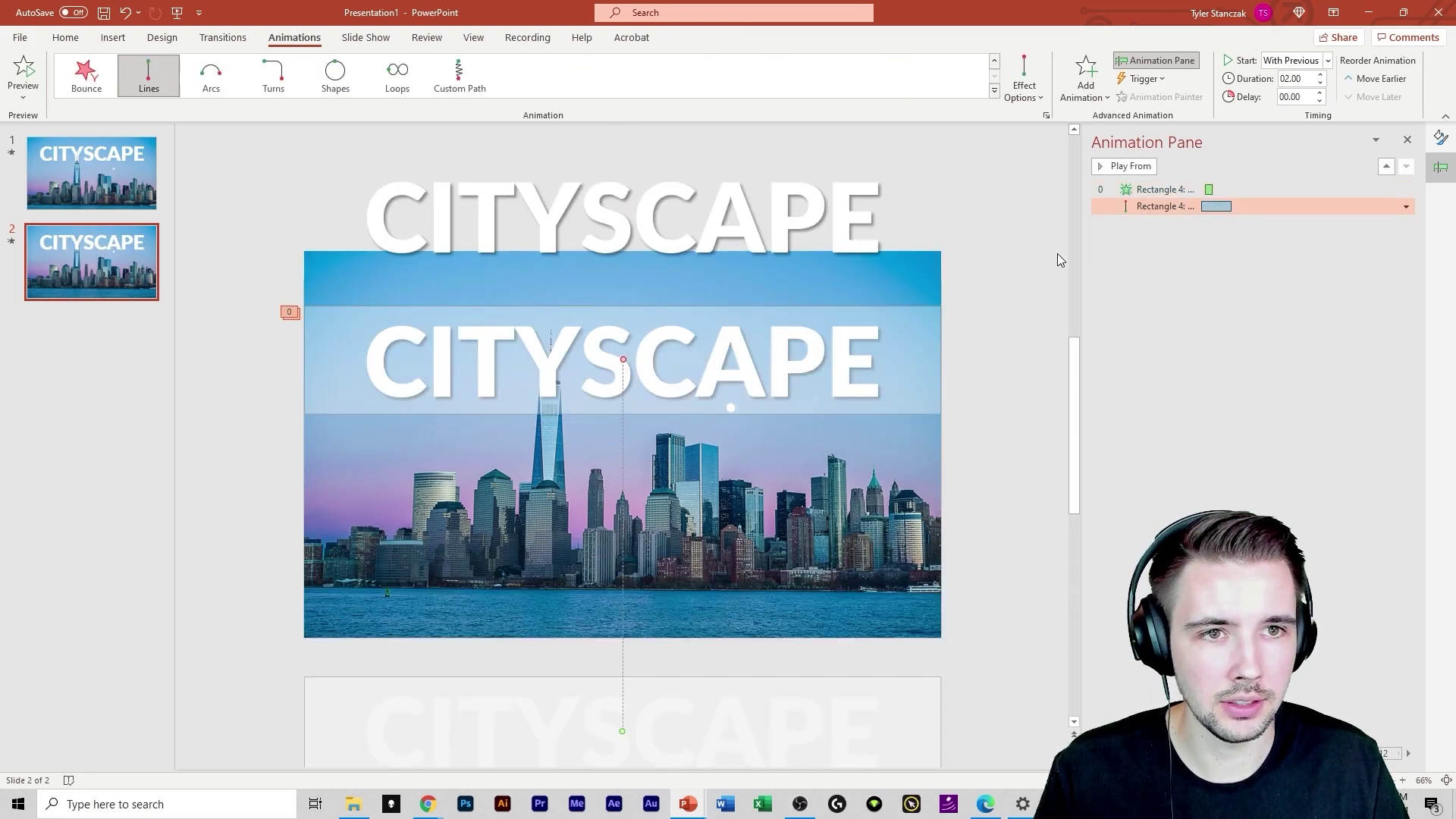
pyautogui.click(676, 208)
pyautogui.moveTo(635, 179); pyautogui.dragTo(625, 162)
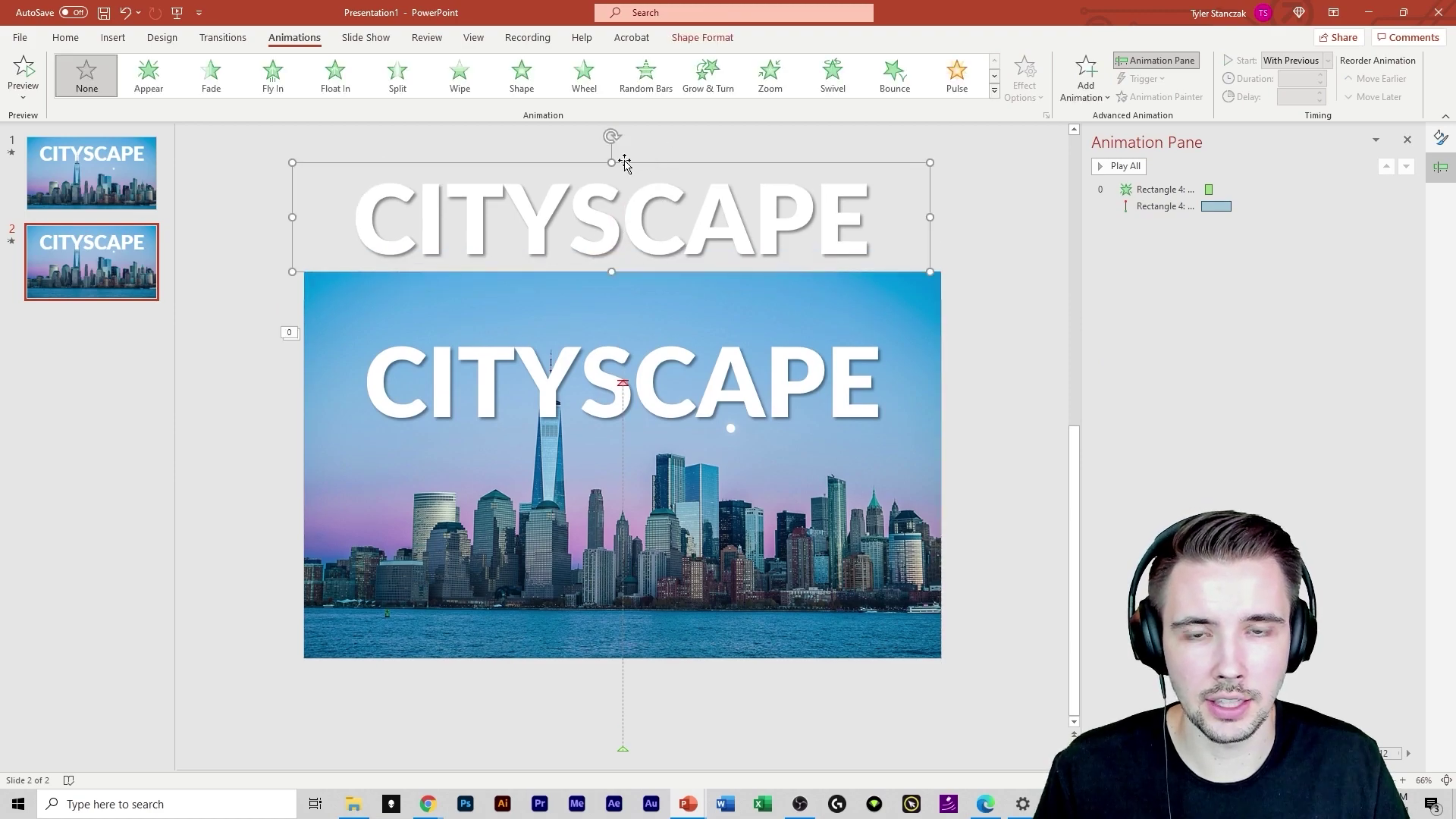
# Apply a Fade entrance animation to the CITYSCAPE copy
pyautogui.click(216, 82)
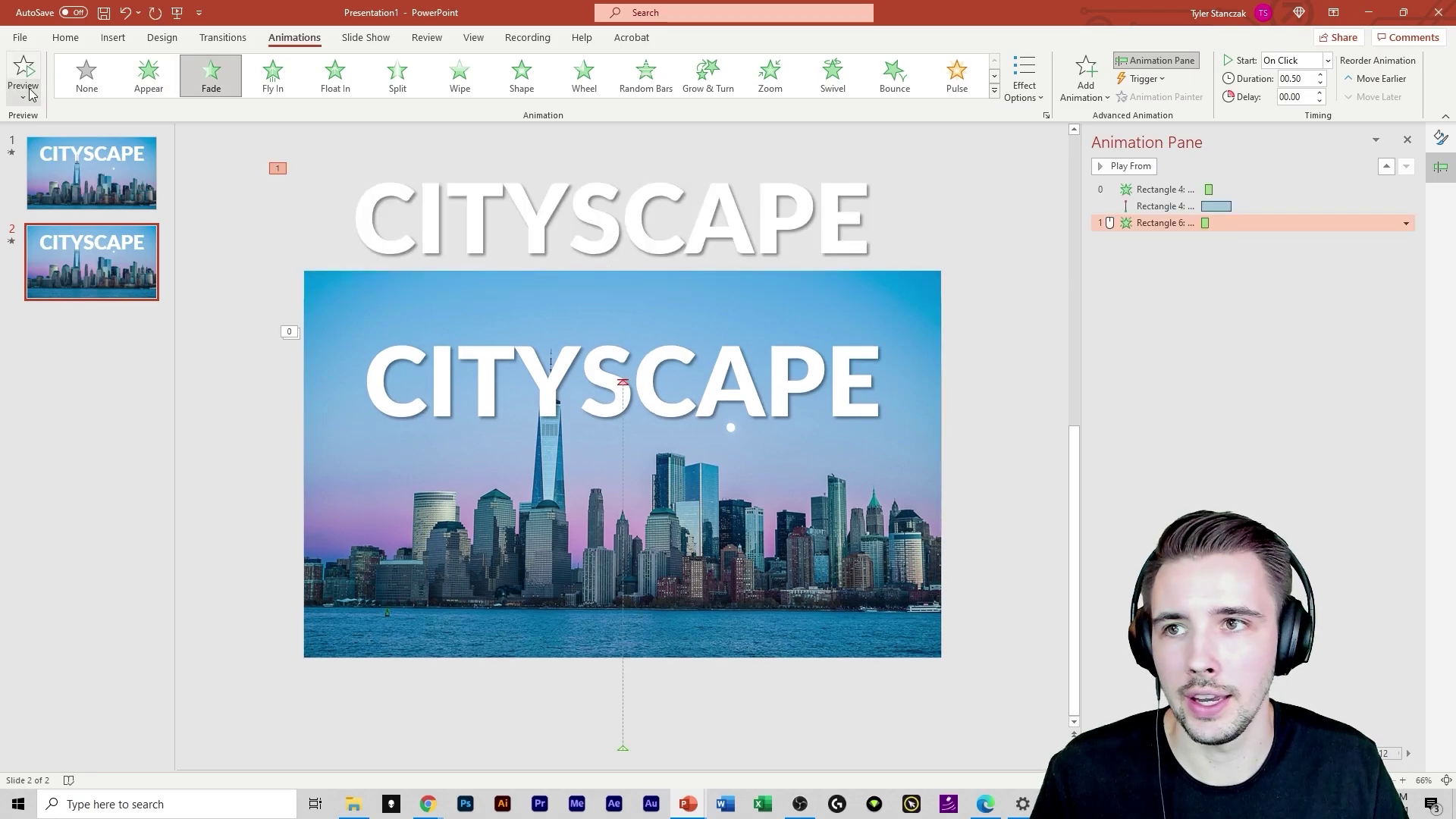
pyautogui.click(23, 97)
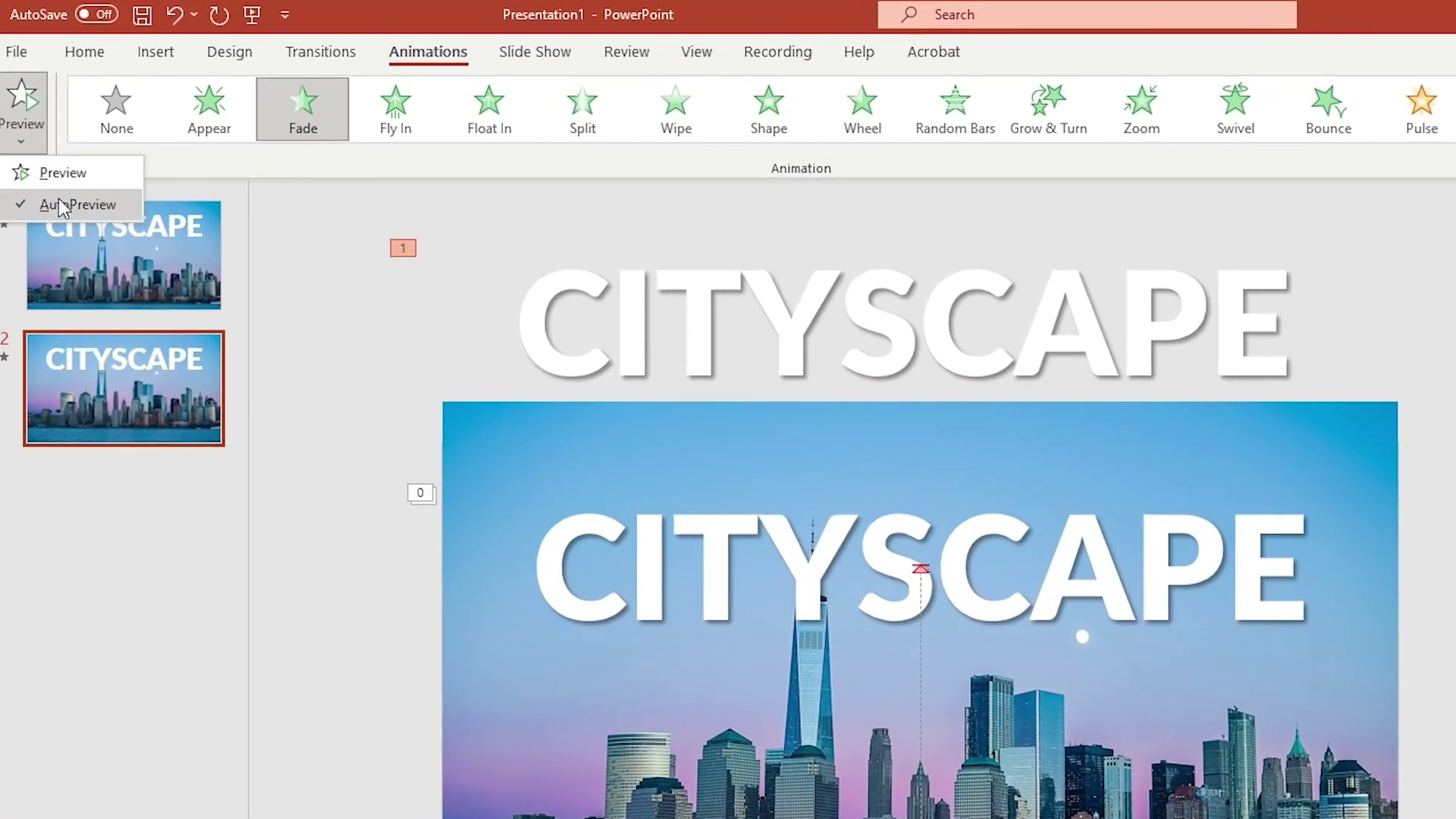
pyautogui.click(65, 196)
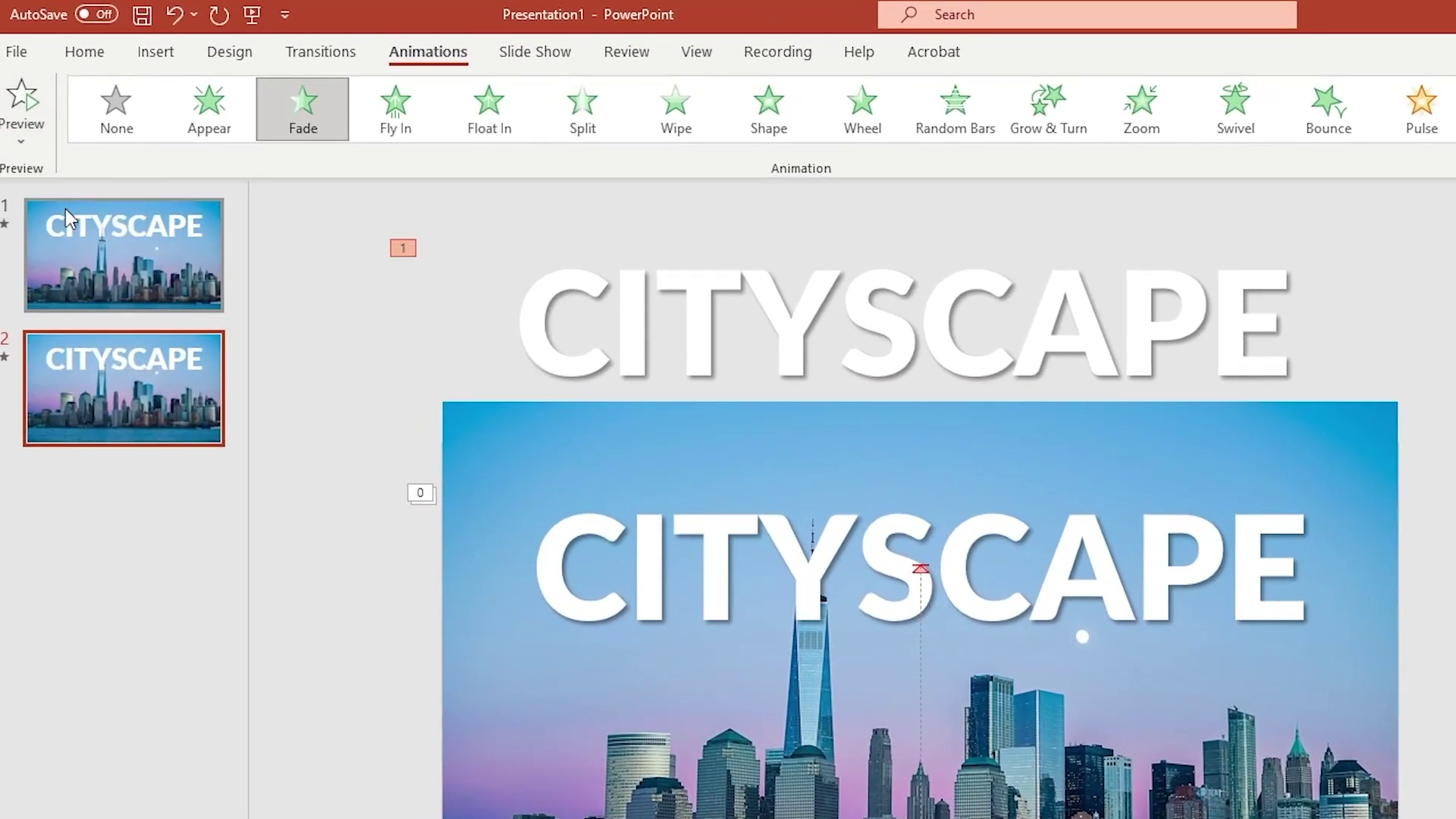
pyautogui.click(811, 248)
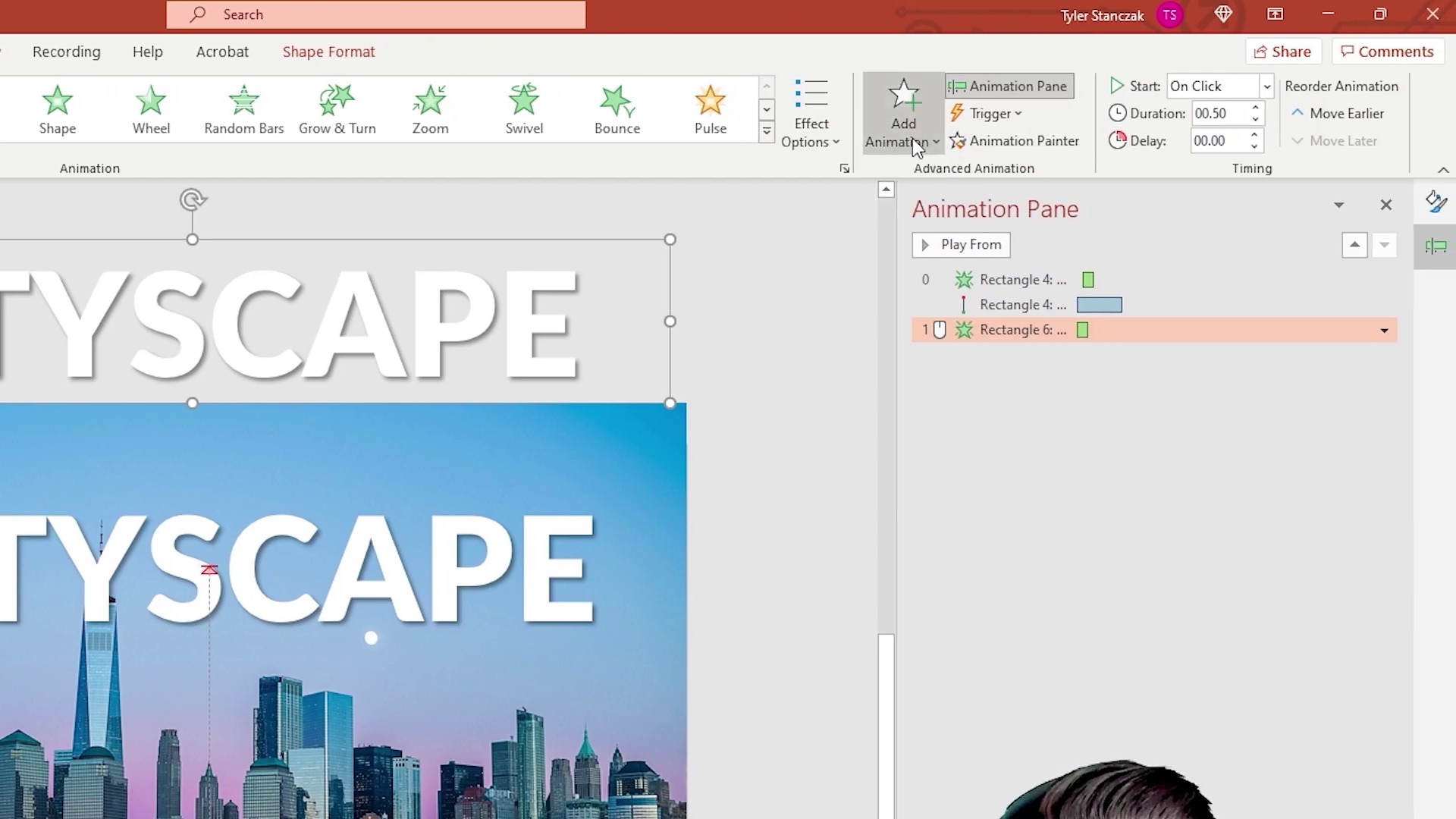
pyautogui.click(914, 141)
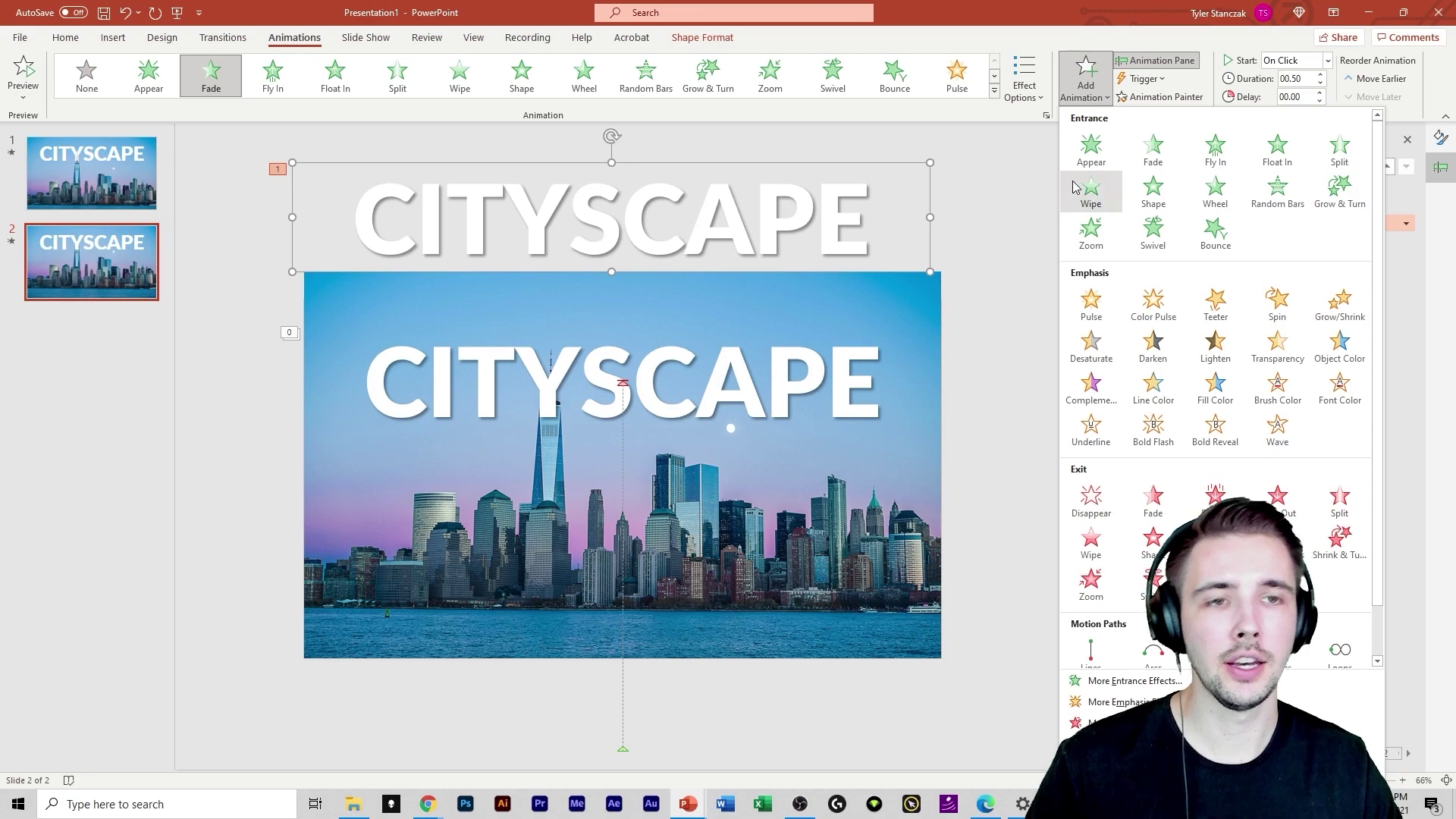
# Add a Lines motion path to the copy with its direction set to Up
pyautogui.scroll(-2, 1183, 455)
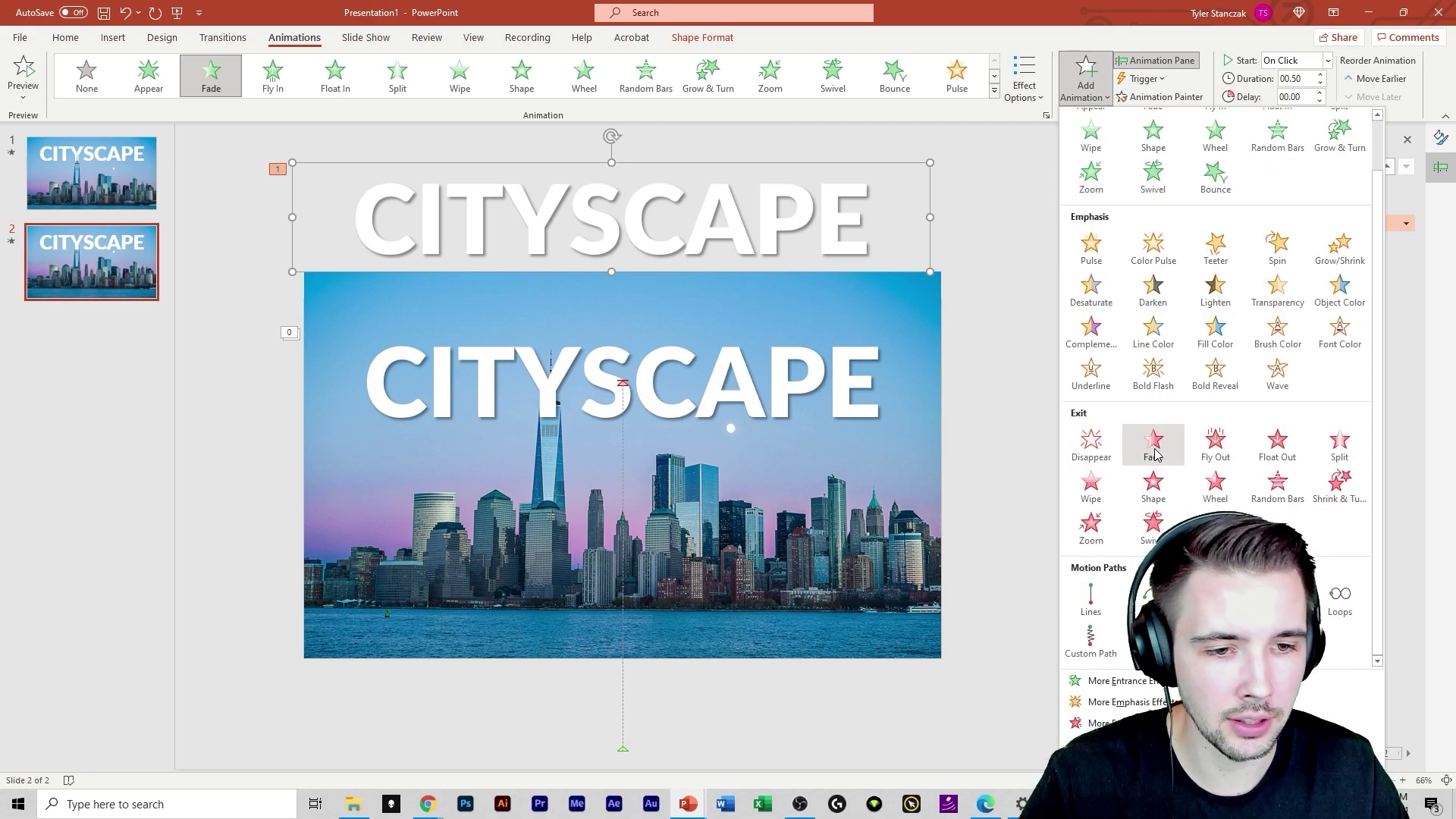
pyautogui.click(1098, 603)
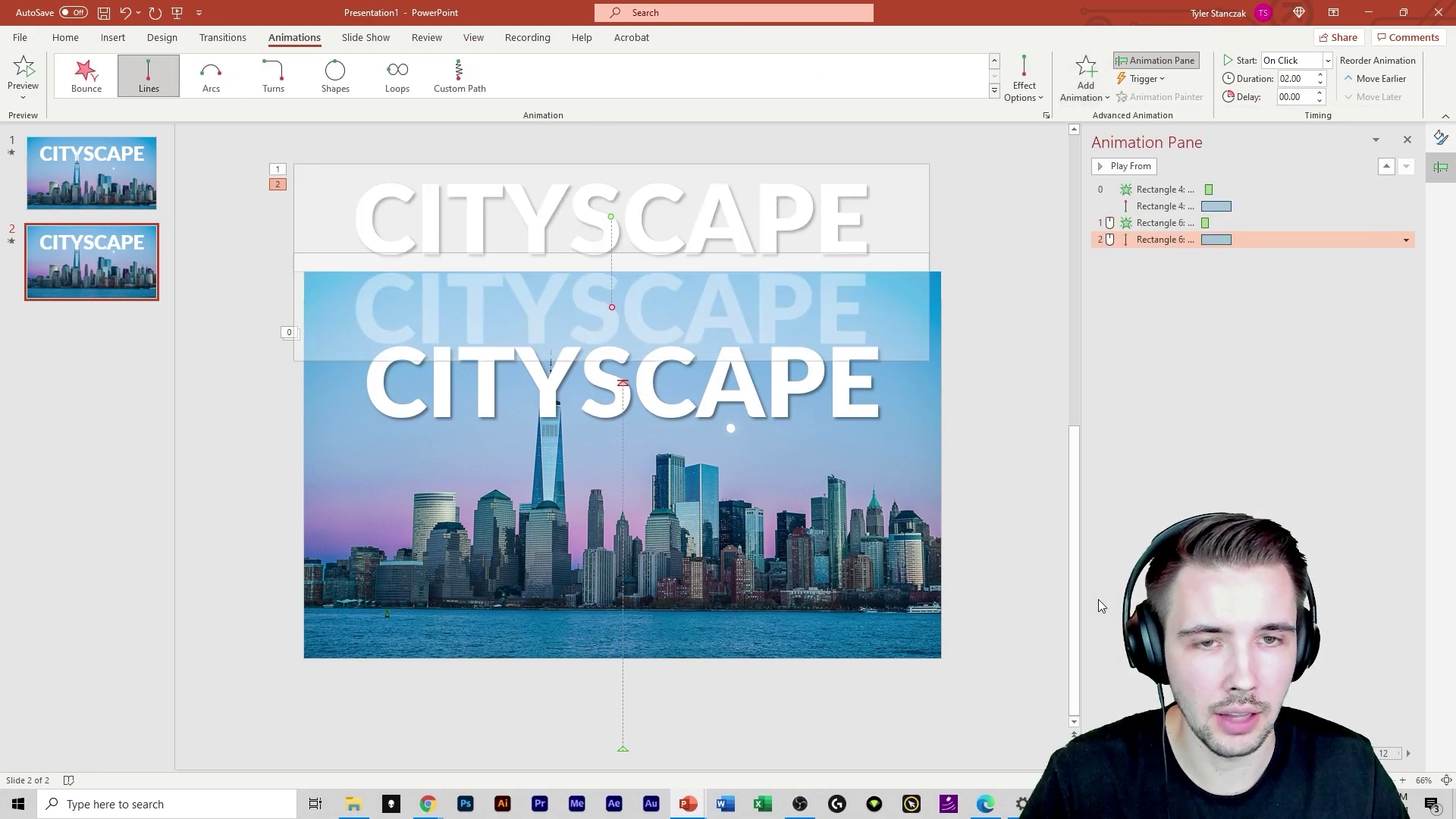
pyautogui.click(1027, 98)
pyautogui.click(1082, 252)
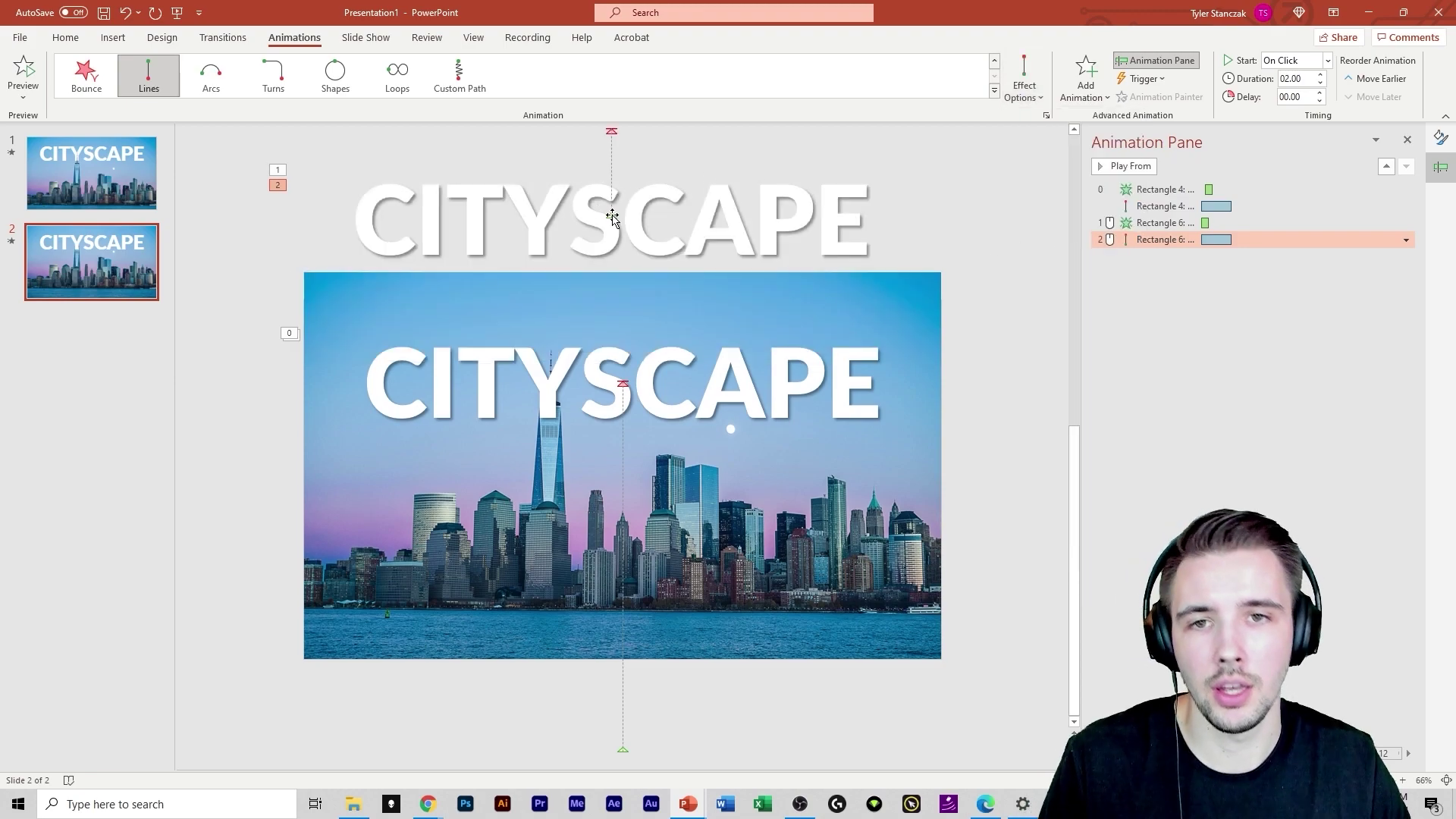
# Move the CITYSCAPE copy further right beside the slide
pyautogui.click(714, 201)
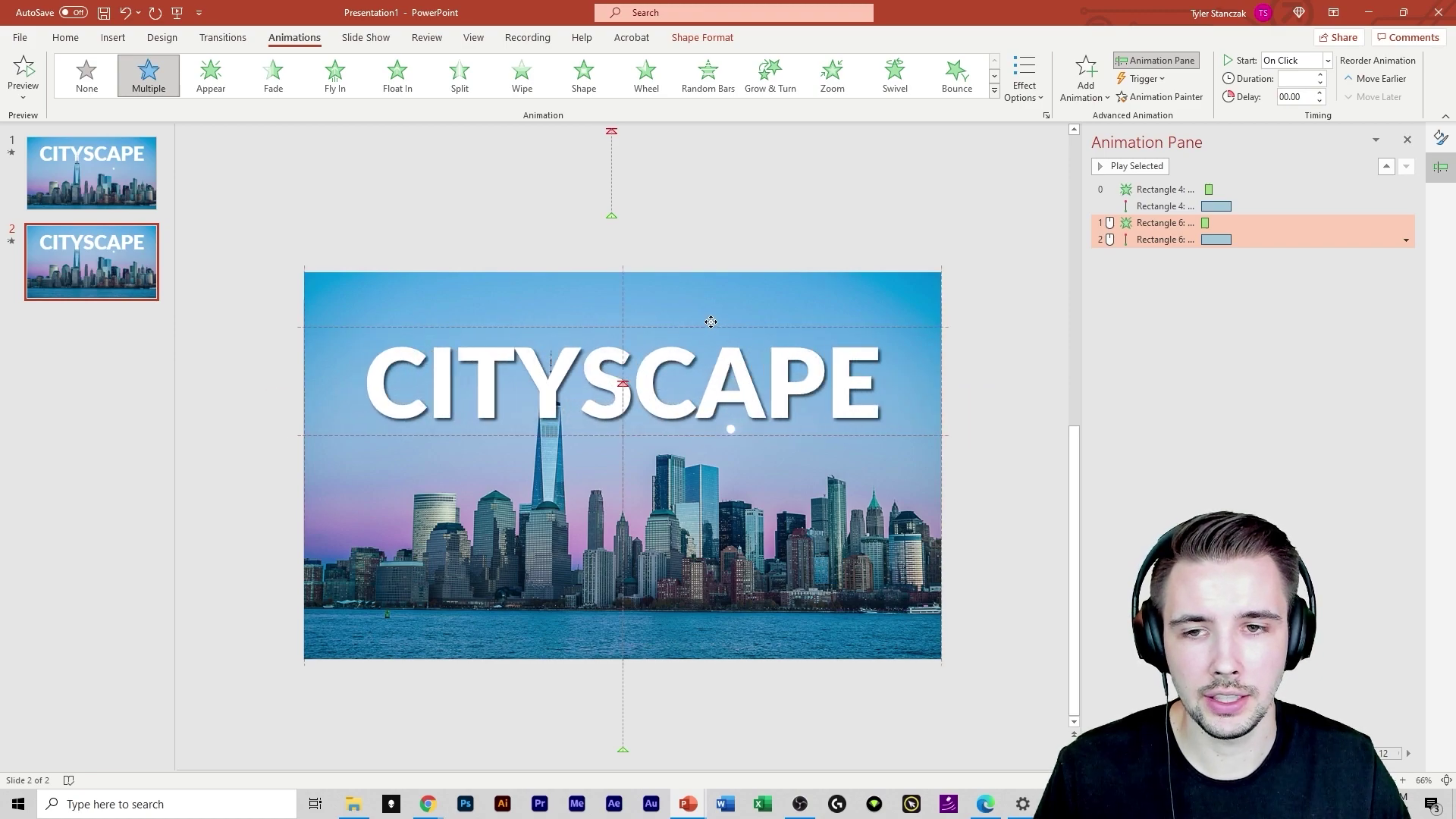
pyautogui.scroll(-1, 711, 322)
pyautogui.moveTo(710, 321); pyautogui.dragTo(842, 267)
pyautogui.scroll(-3, 842, 267)
pyautogui.moveTo(789, 410); pyautogui.dragTo(958, 432)
pyautogui.scroll(2, 959, 433)
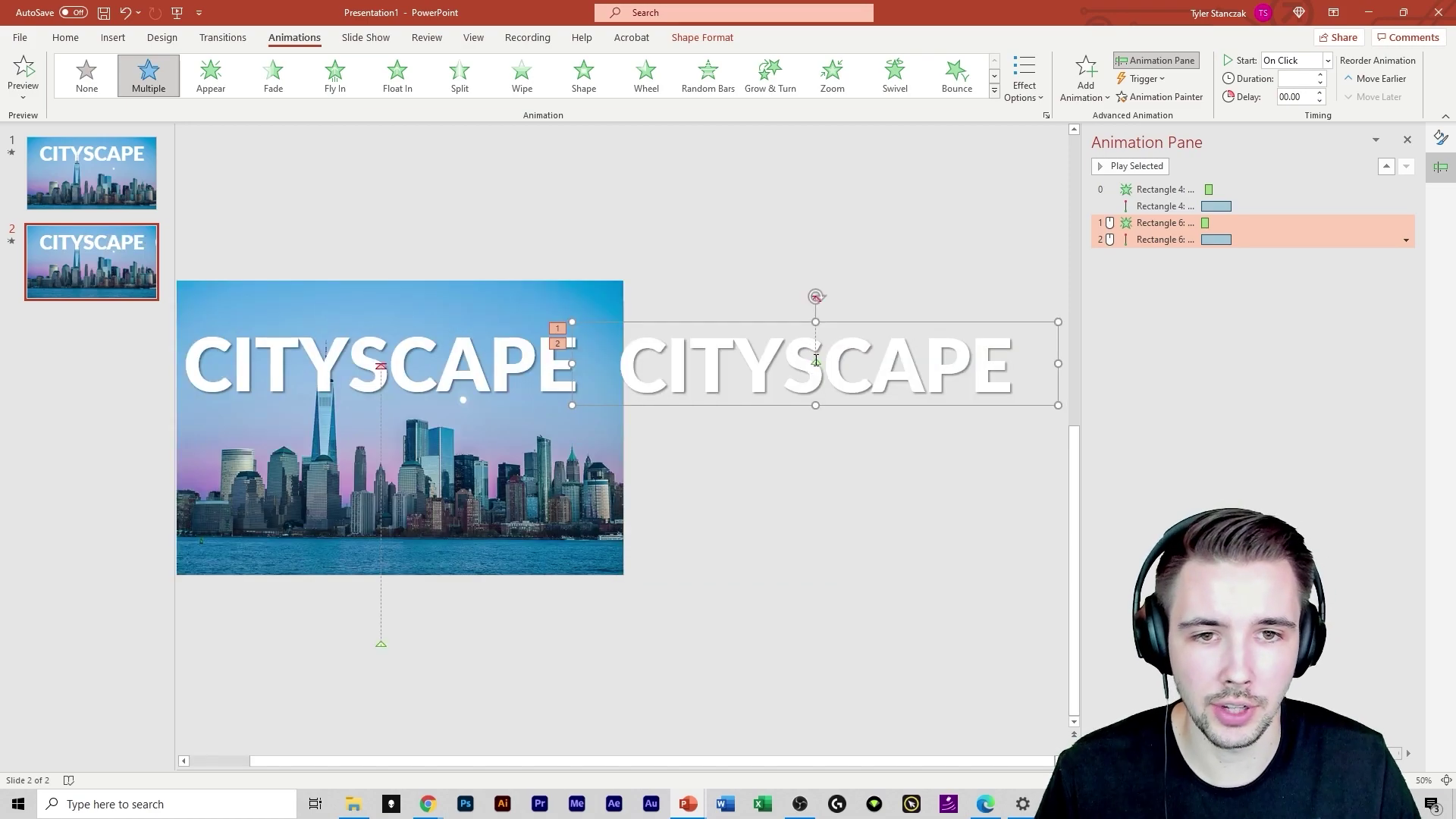
# Drag the path's start well below the text and align its end with the text
pyautogui.click(817, 366)
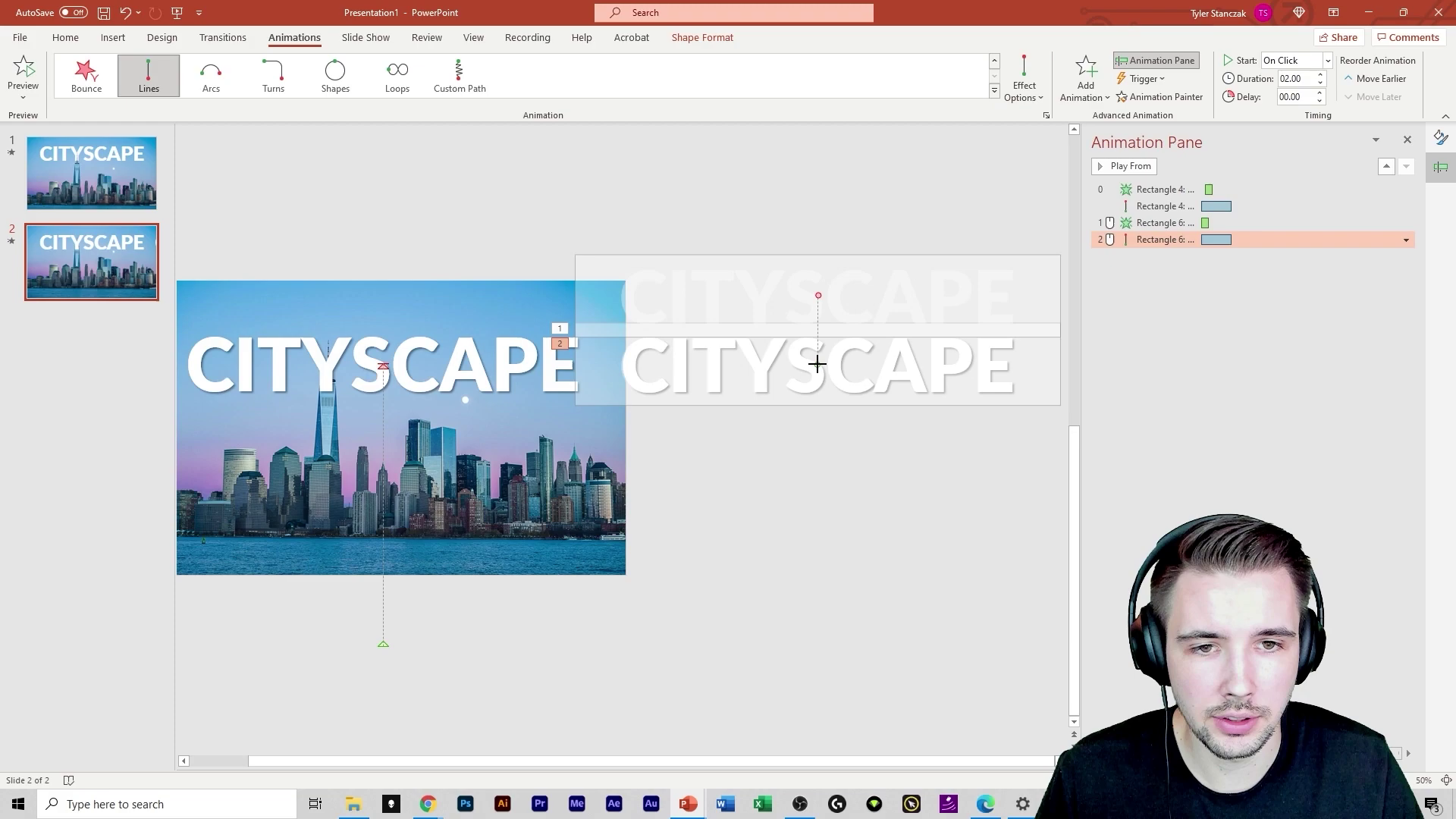
pyautogui.moveTo(817, 364); pyautogui.dragTo(823, 631)
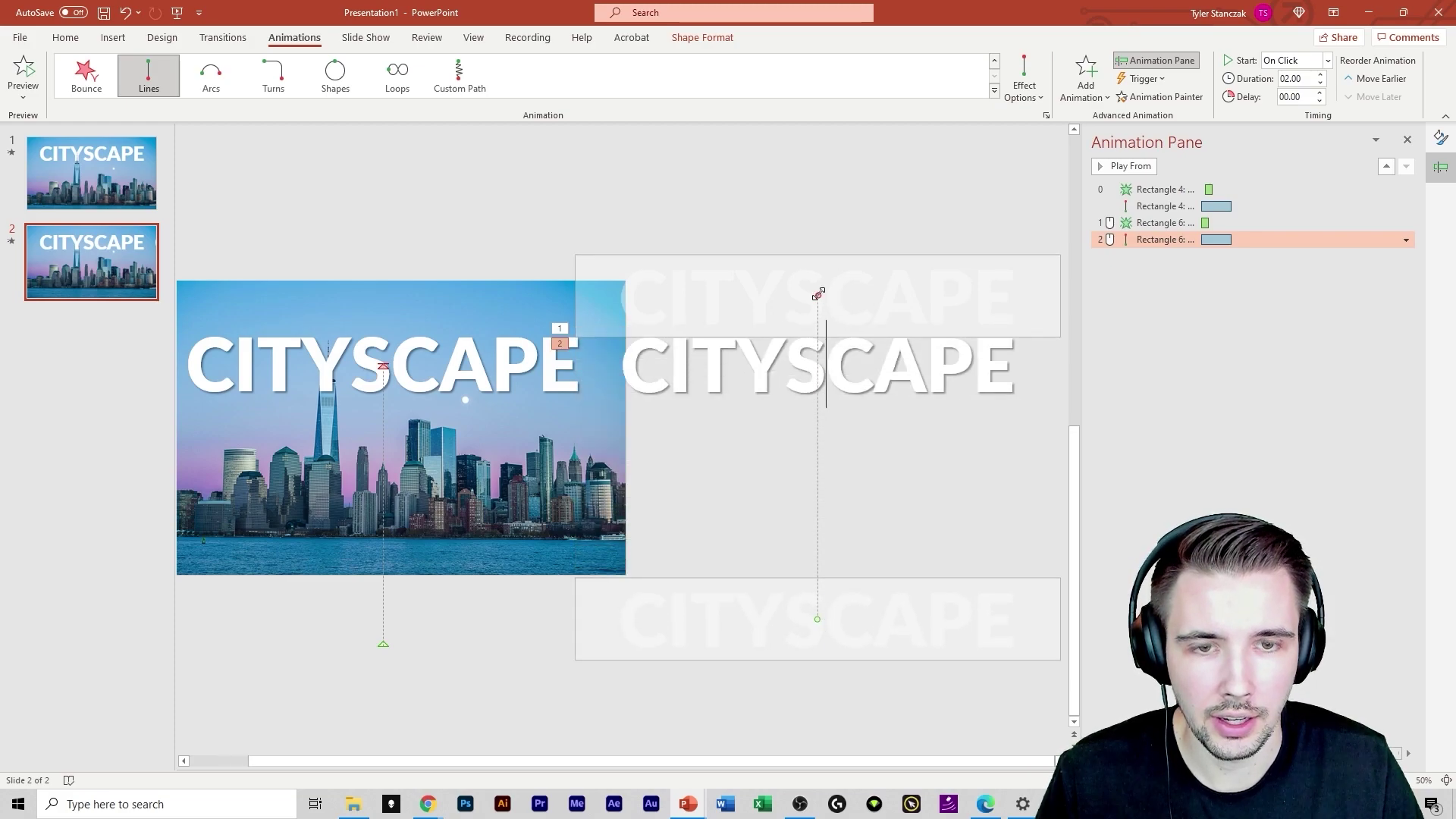
pyautogui.moveTo(818, 294); pyautogui.dragTo(822, 367)
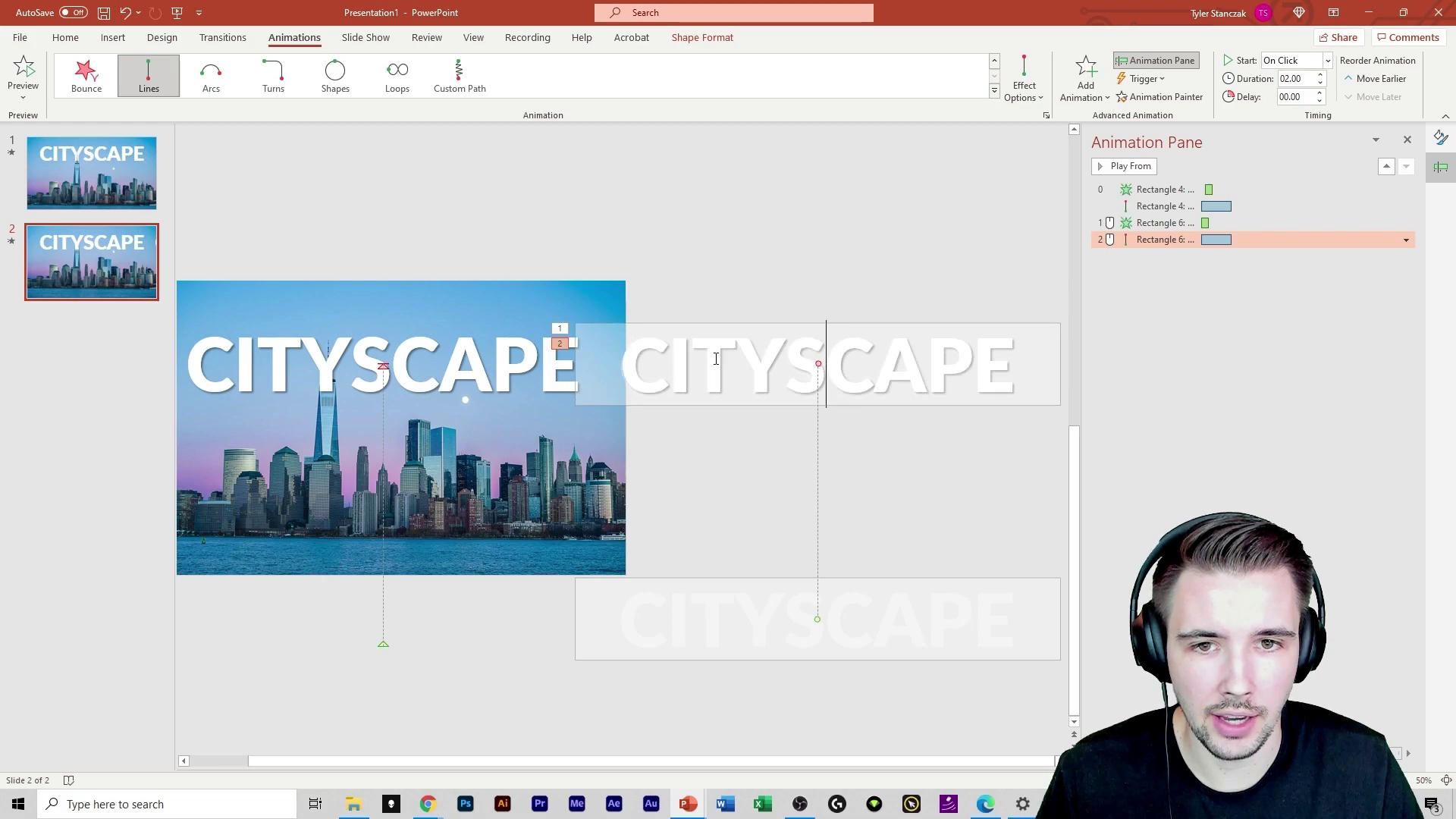
pyautogui.click(741, 286)
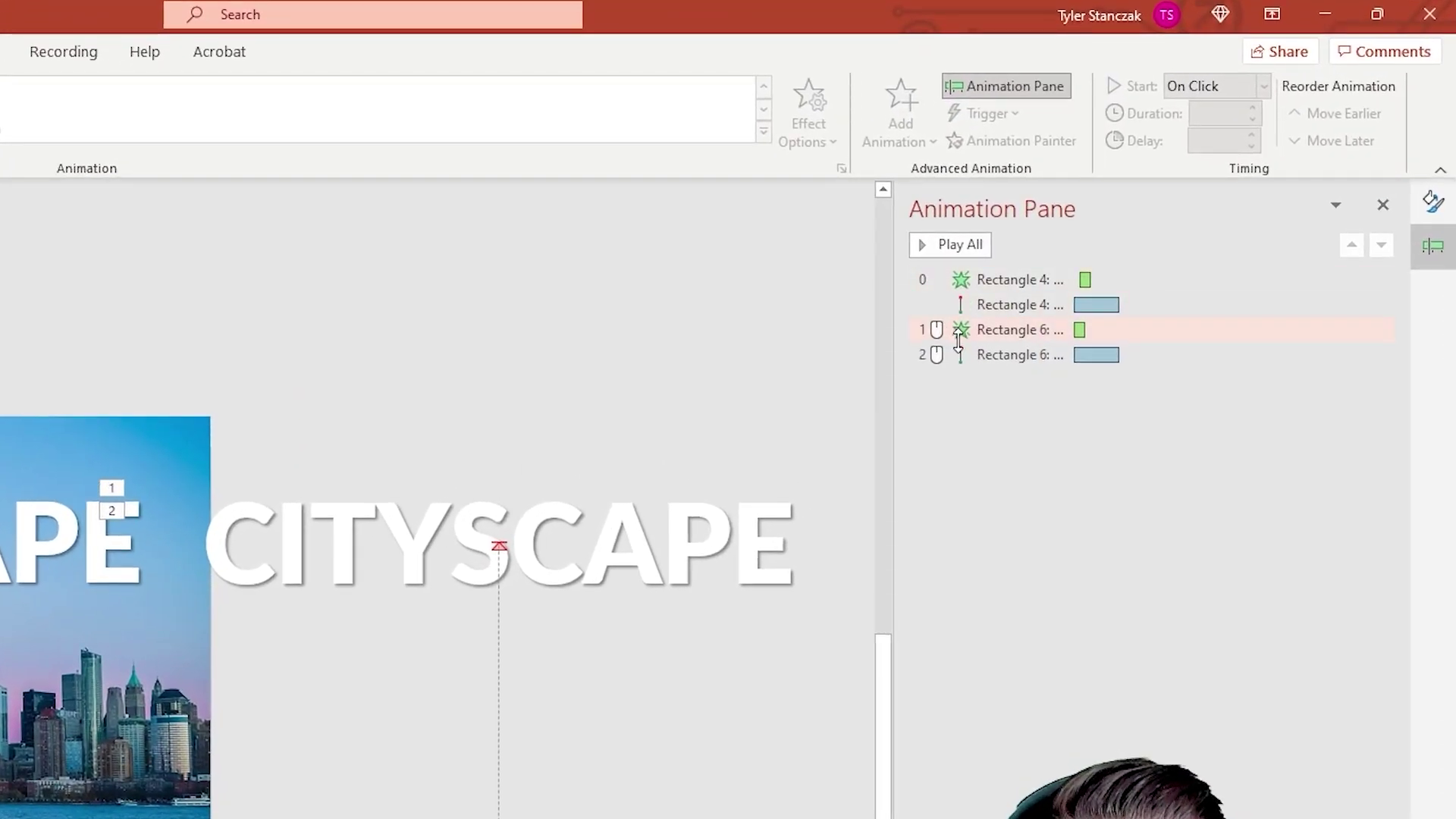
# Set both copy animations to start With Previous, make the Fade last 0.75 s, and preview
pyautogui.click(959, 334)
pyautogui.click(1382, 355)
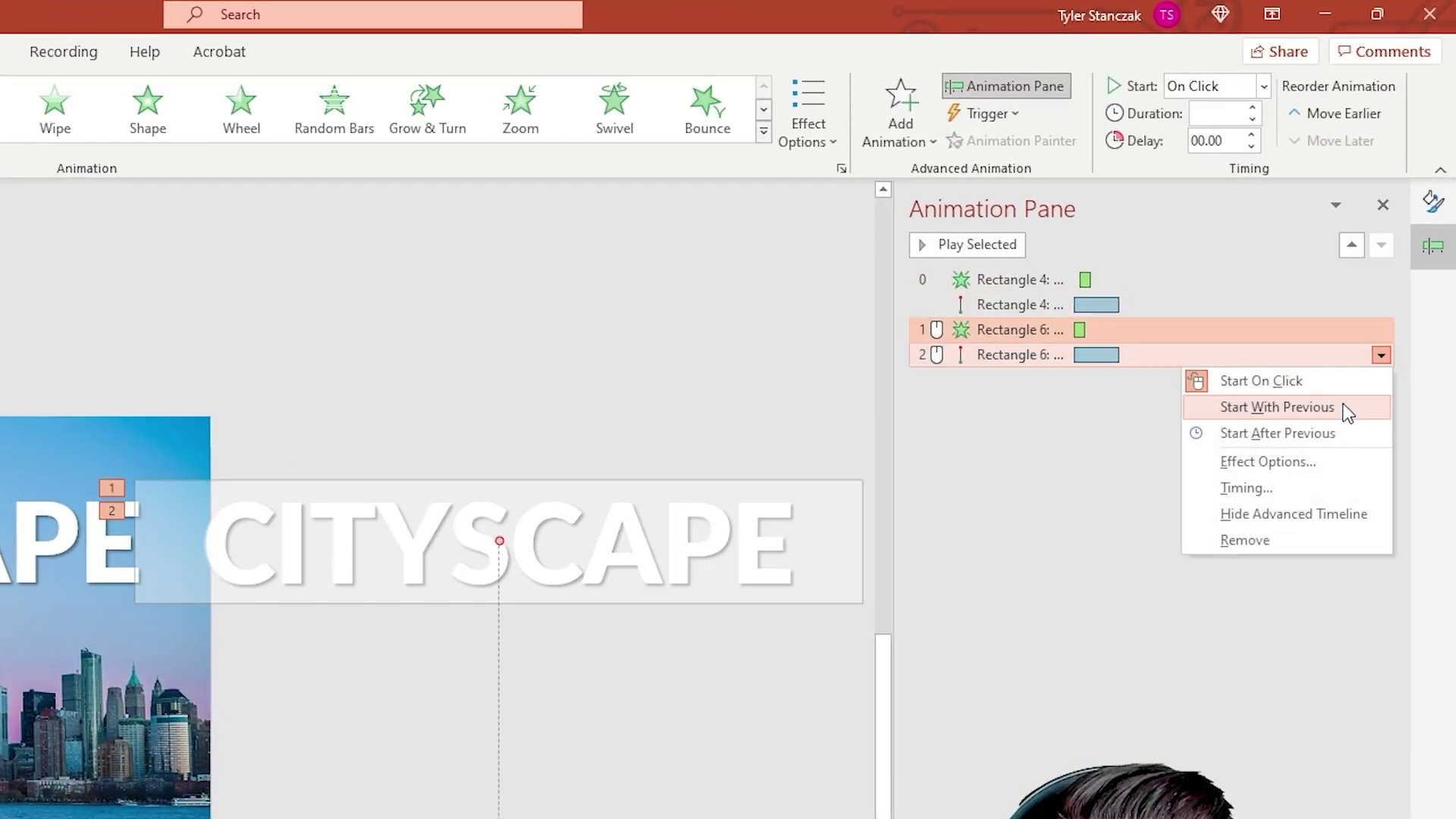
pyautogui.click(1335, 410)
pyautogui.click(1030, 443)
pyautogui.click(1113, 332)
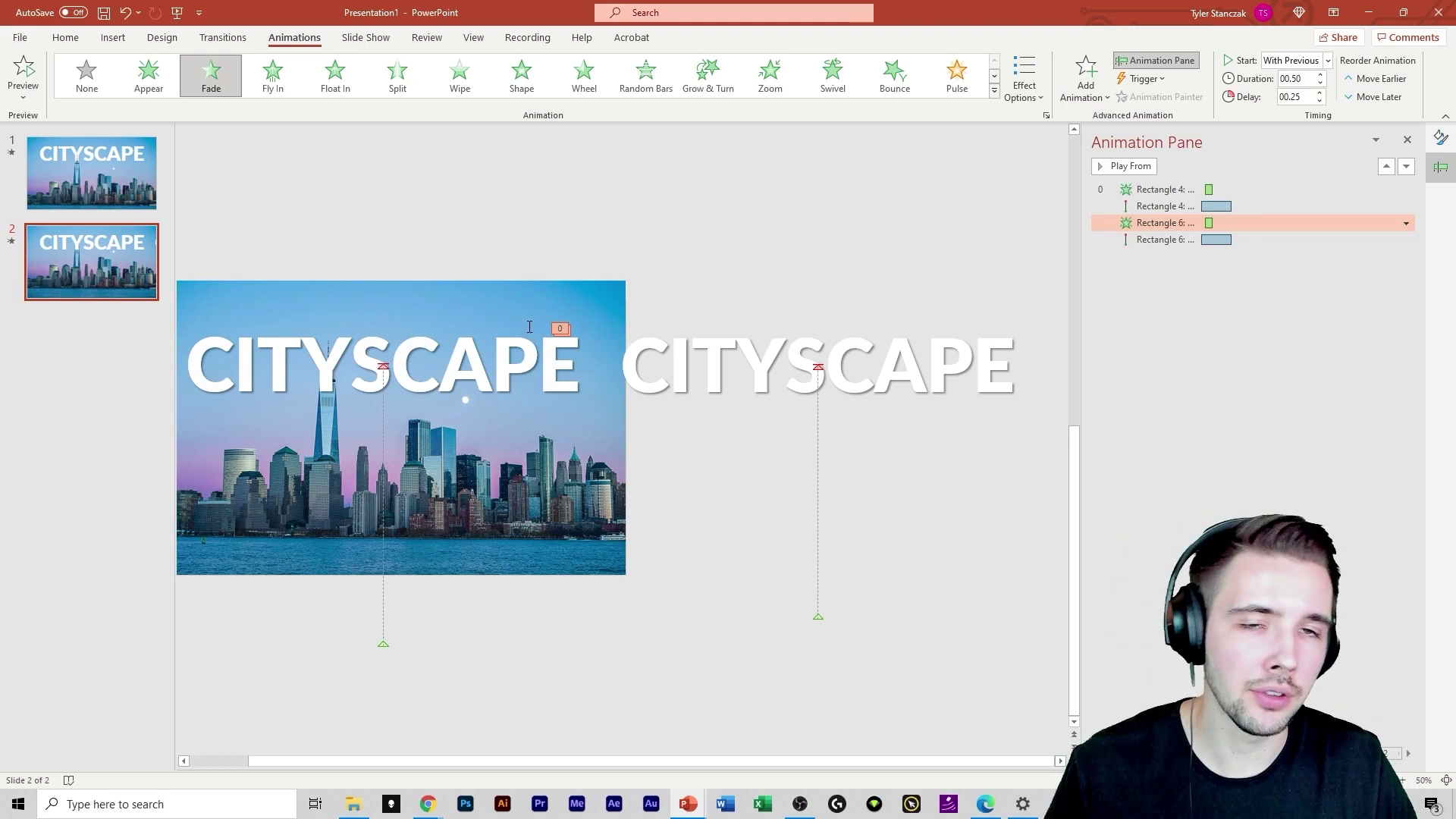
pyautogui.click(1320, 76)
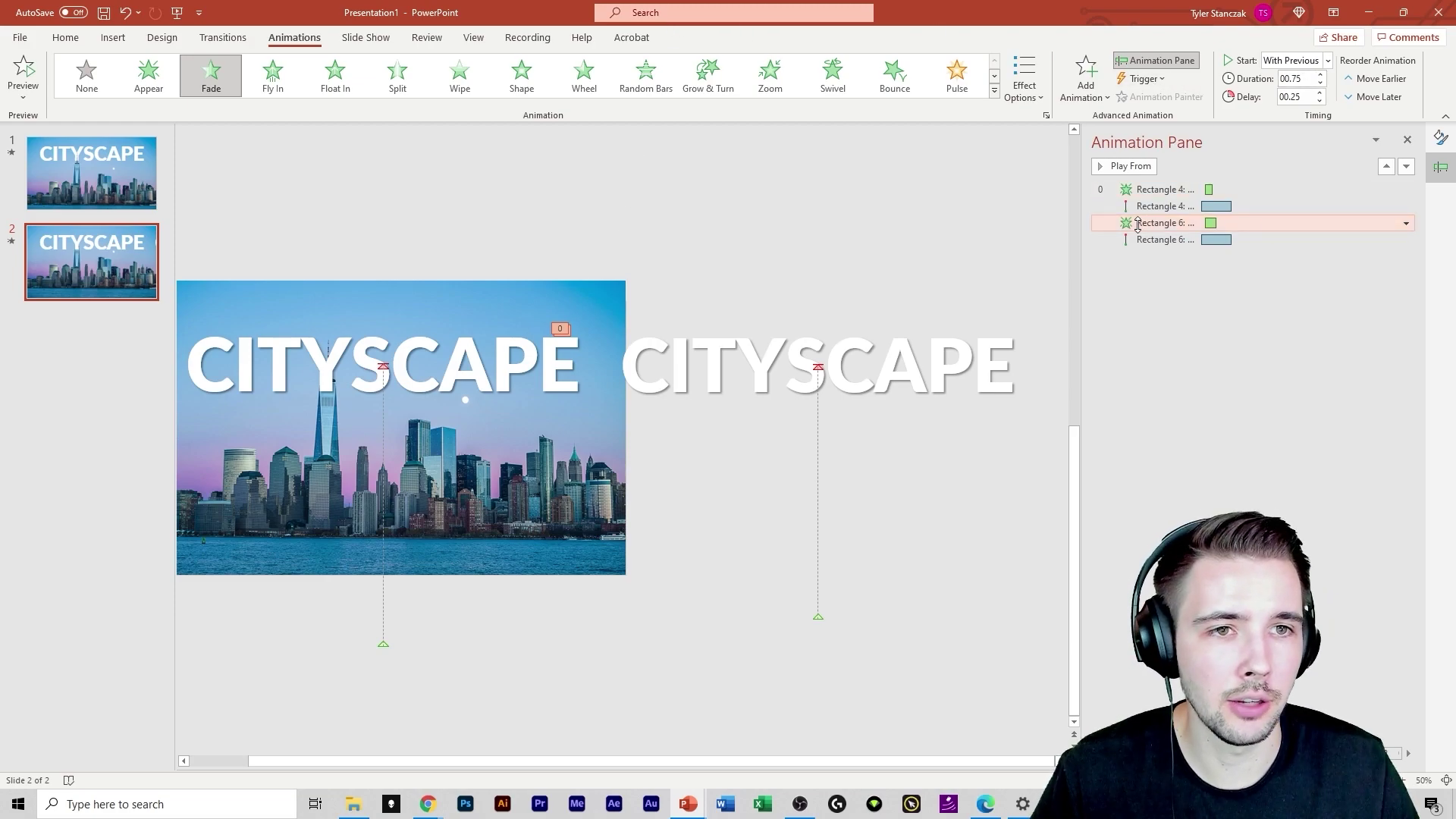
pyautogui.click(1137, 168)
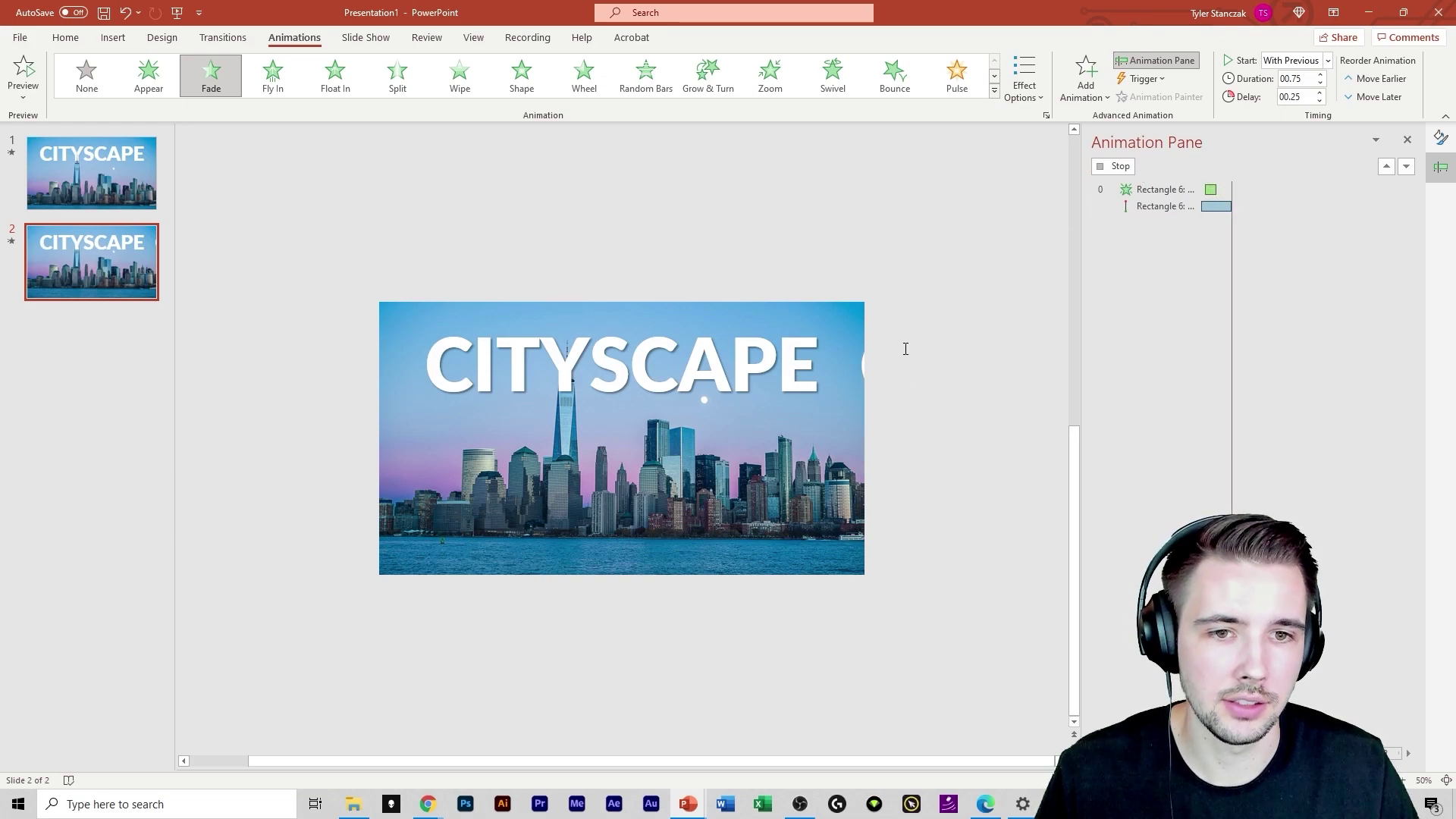
# Undo moving the copy onto the photo, then delete the spare CITYSCAPE box beside the slide
pyautogui.click(875, 385)
pyautogui.moveTo(891, 407); pyautogui.dragTo(460, 534)
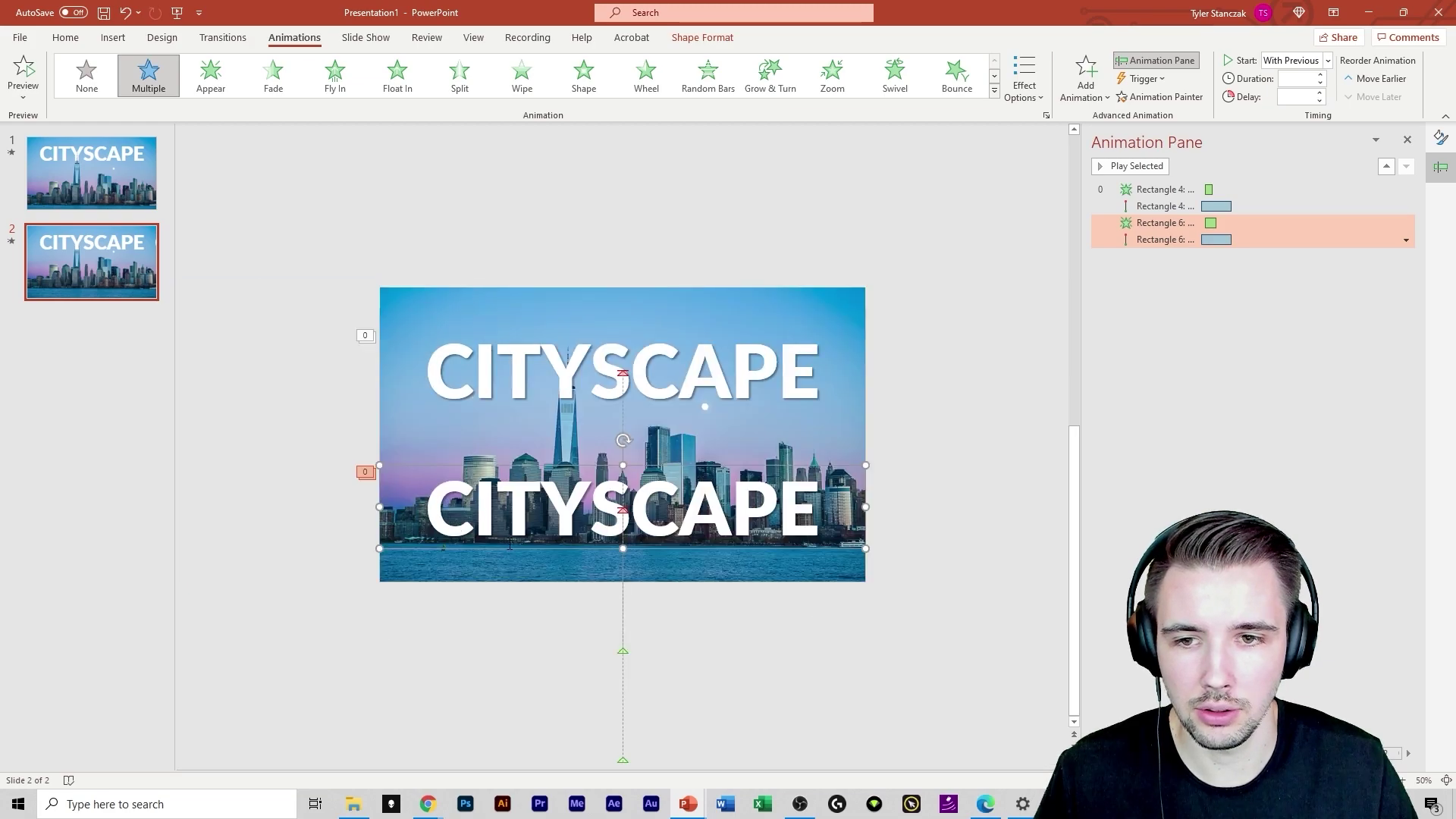
pyautogui.hotkey('ctrl', 'z')
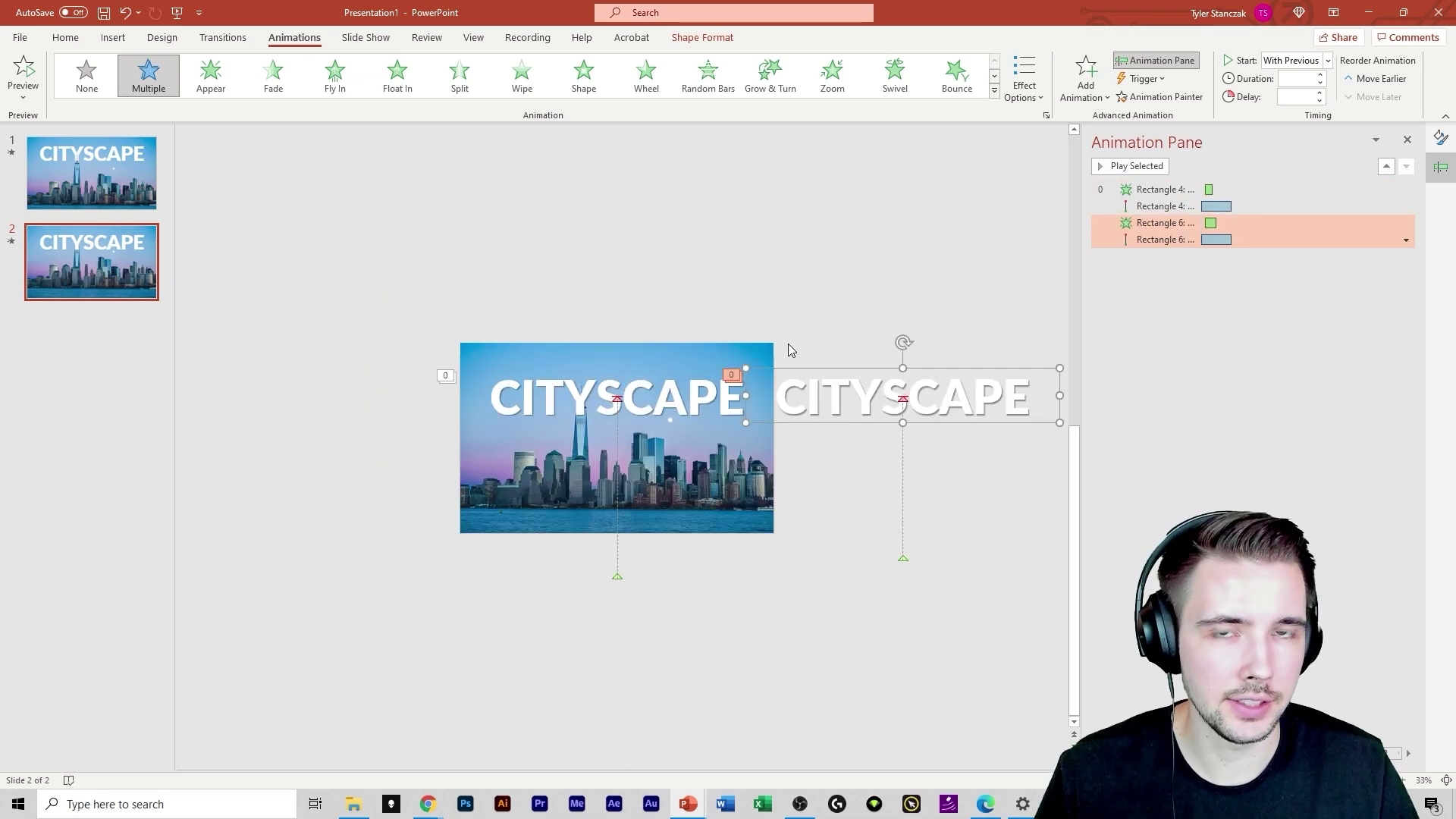
pyautogui.click(669, 402)
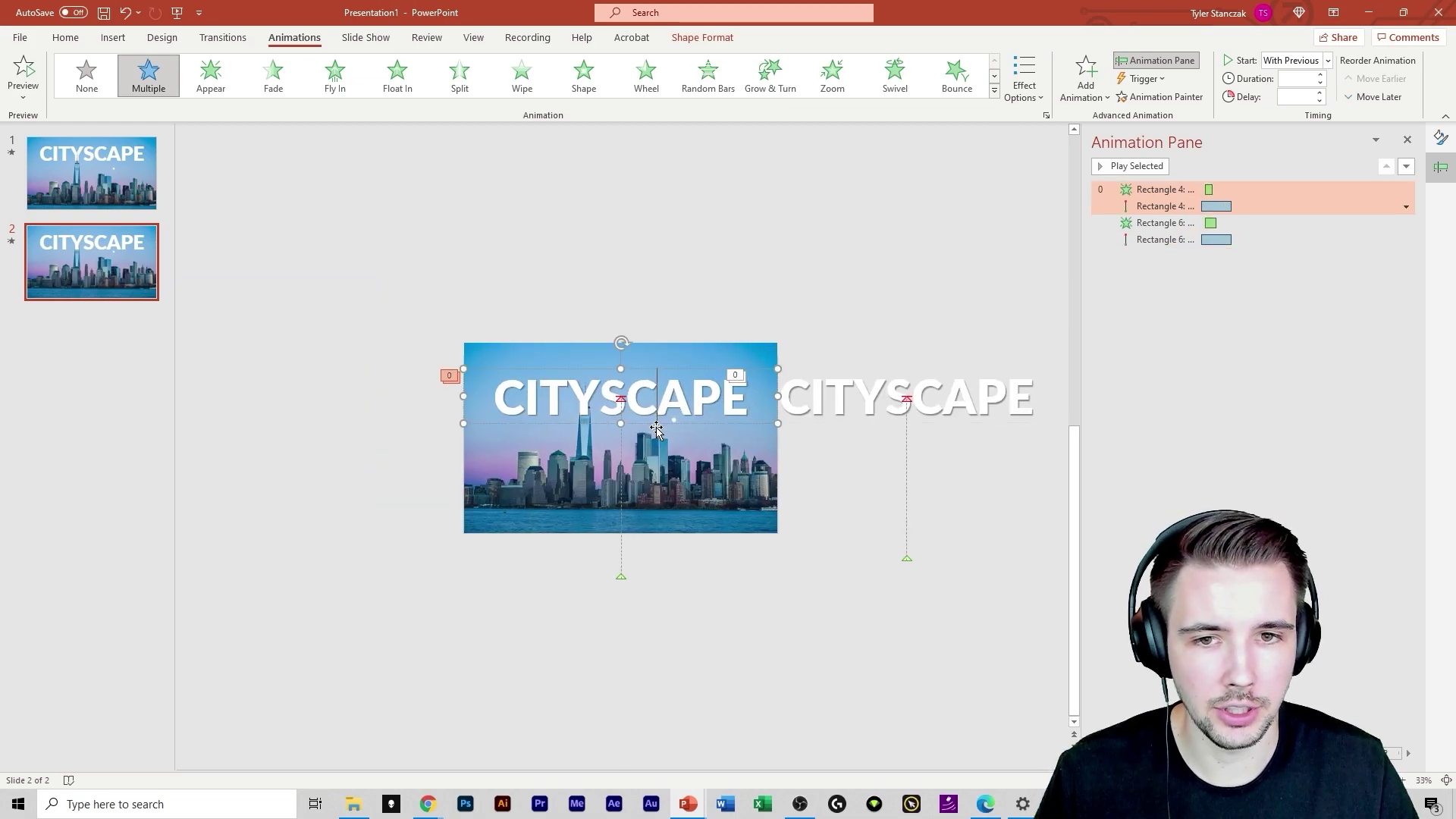
pyautogui.click(877, 400)
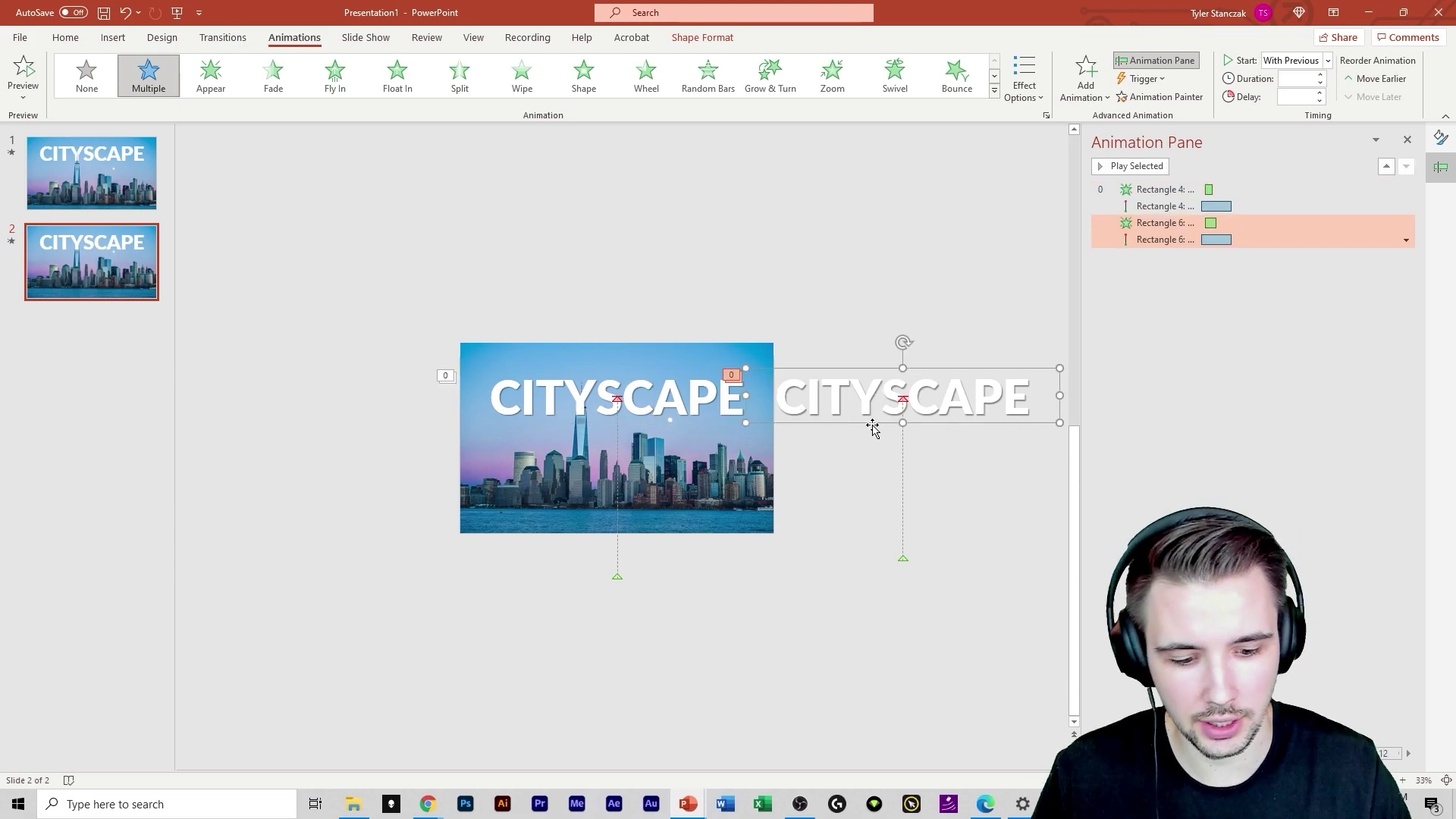
pyautogui.press('Delete')
# Play the remaining CITYSCAPE title's animation preview
pyautogui.click(659, 390)
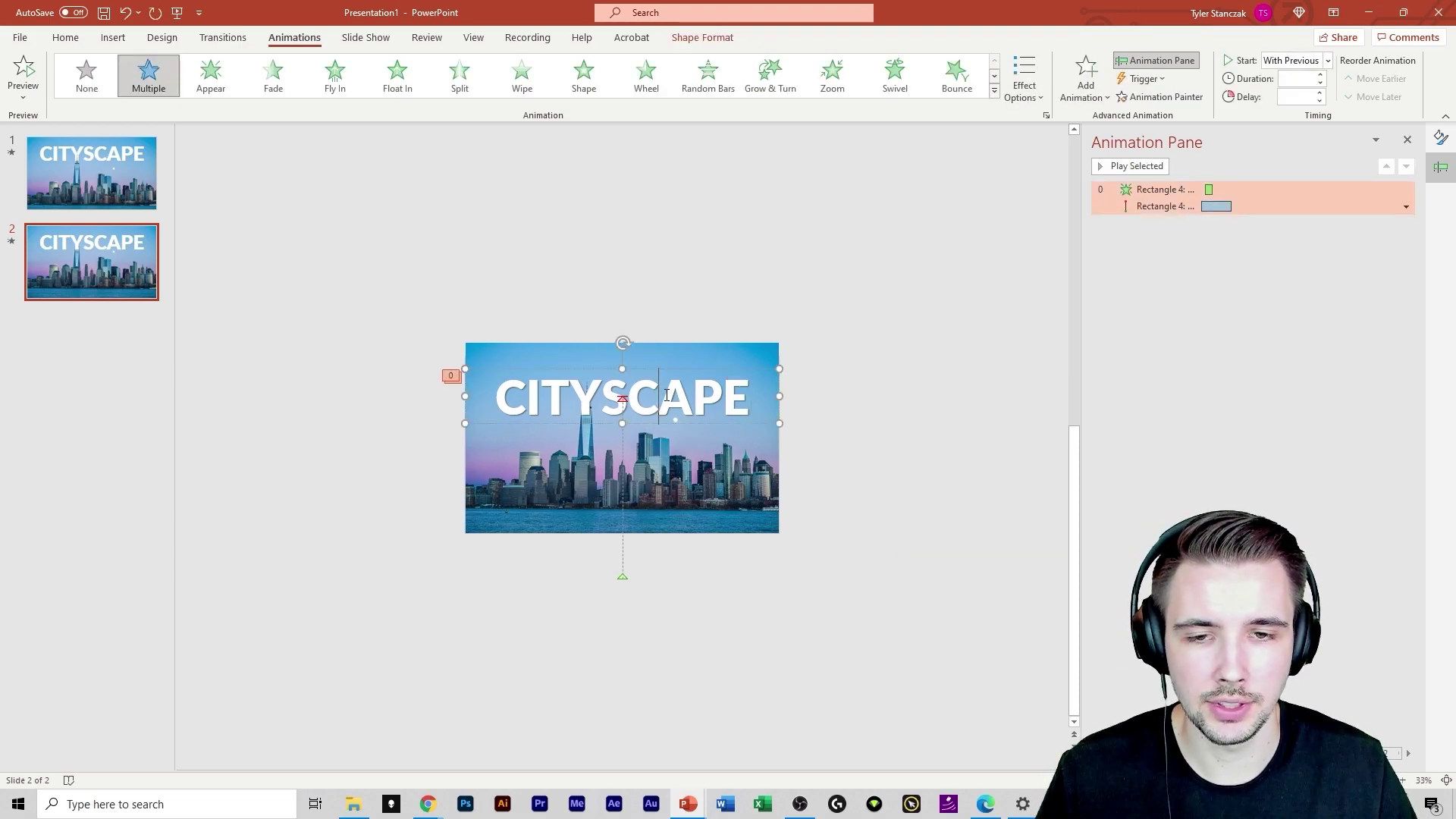
pyautogui.scroll(3, 662, 391)
pyautogui.click(1127, 168)
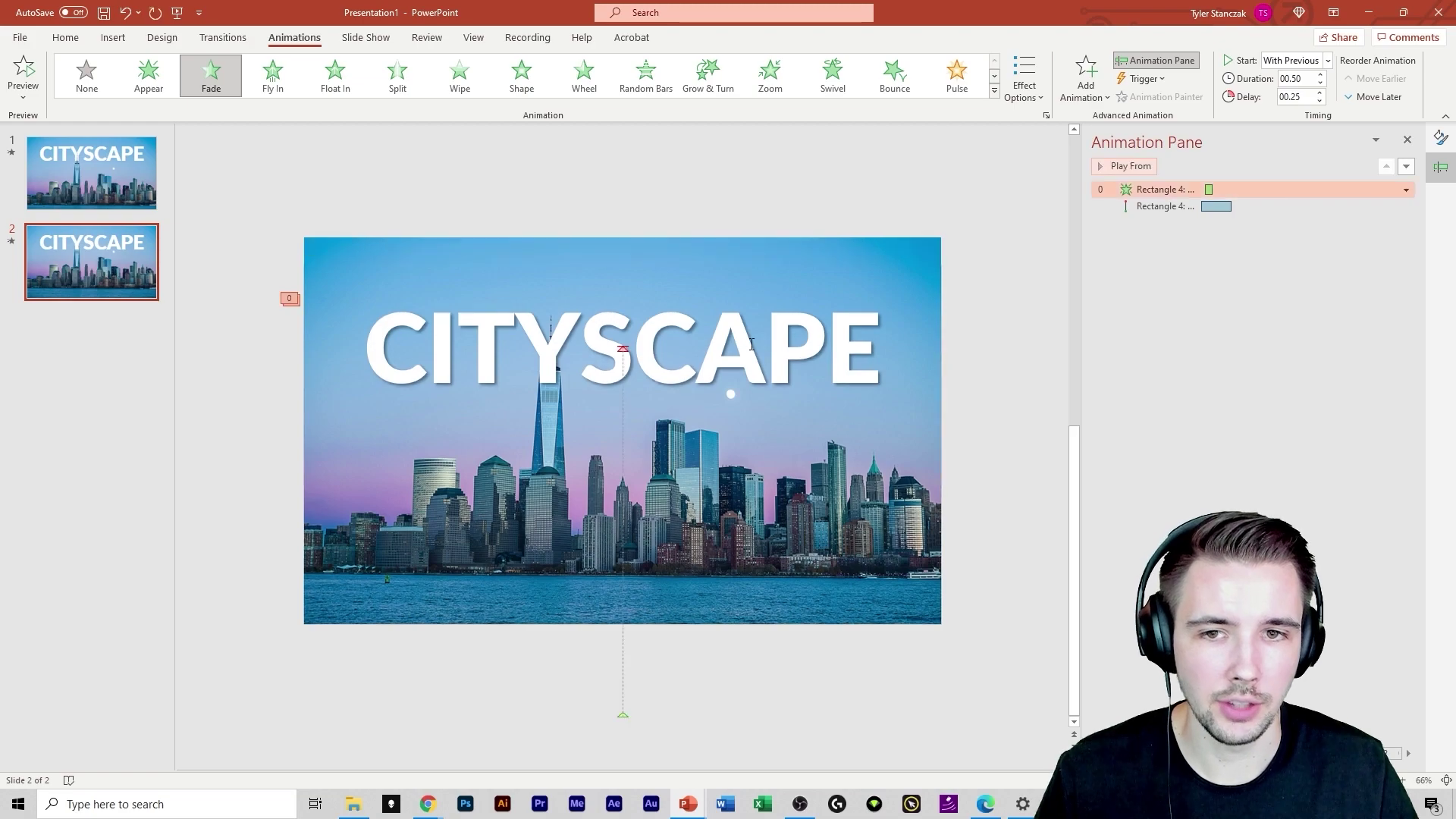
pyautogui.moveTo(744, 520); pyautogui.dragTo(688, 500)
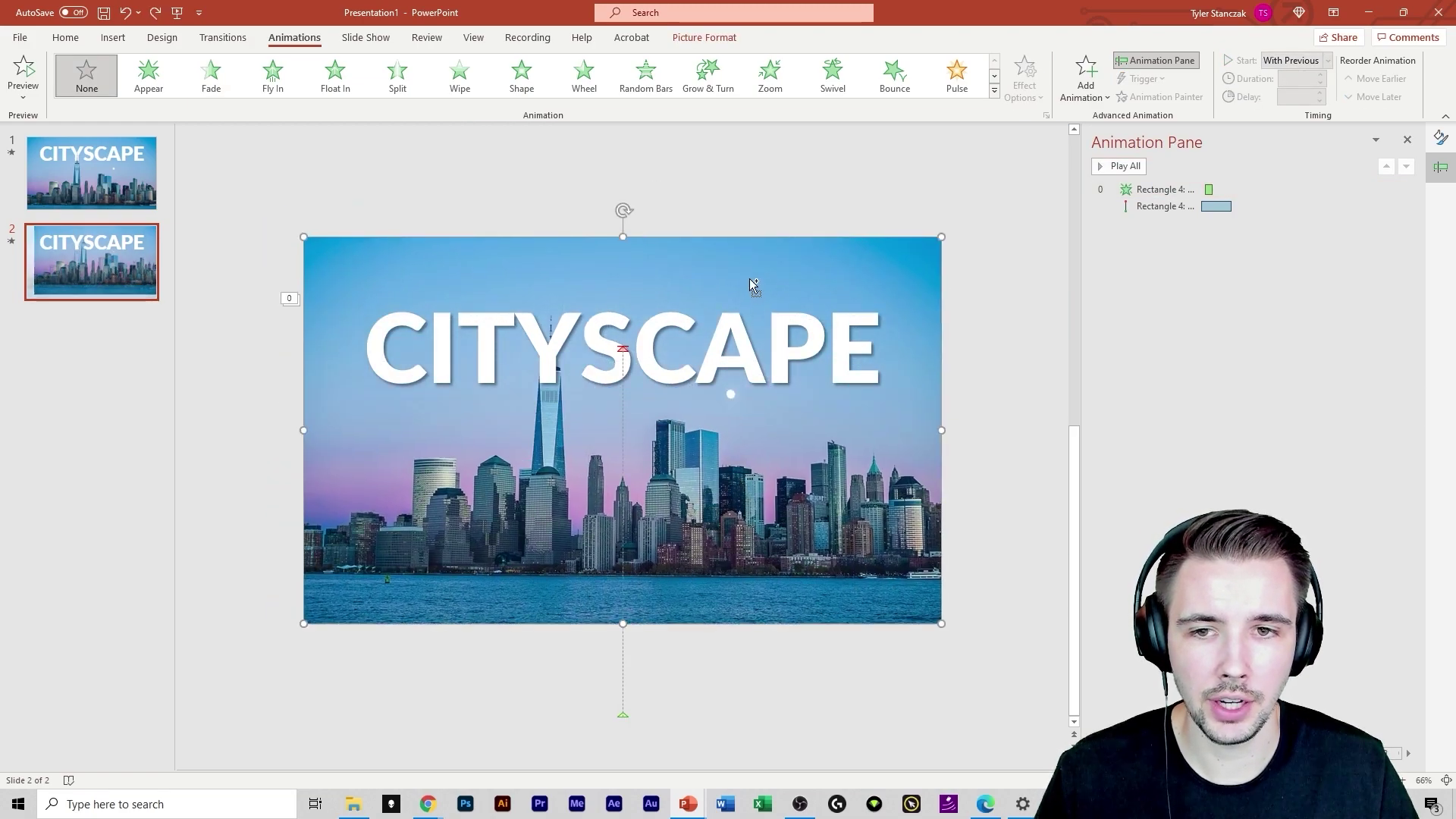
pyautogui.click(744, 335)
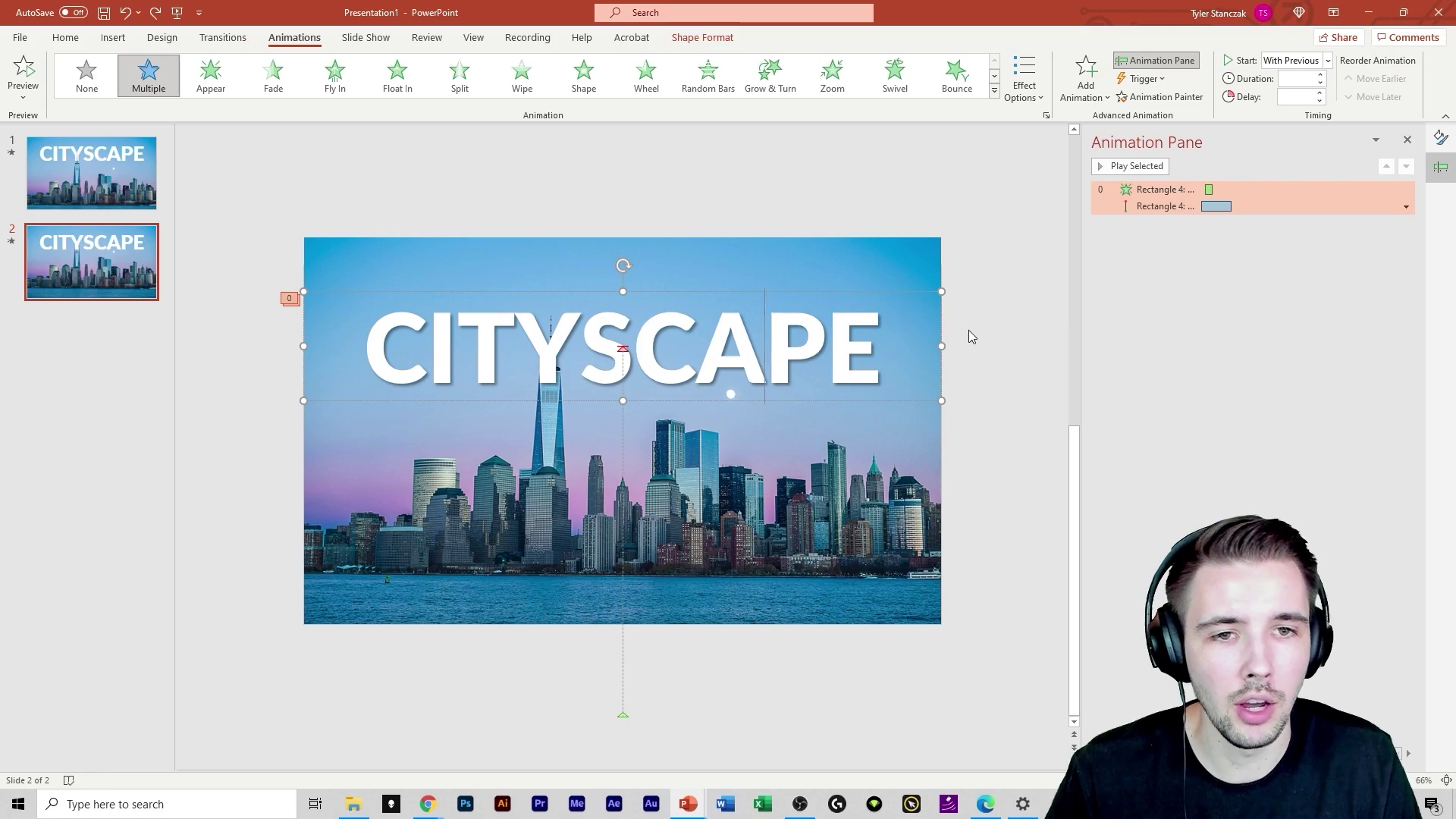
pyautogui.click(970, 332)
pyautogui.click(474, 501)
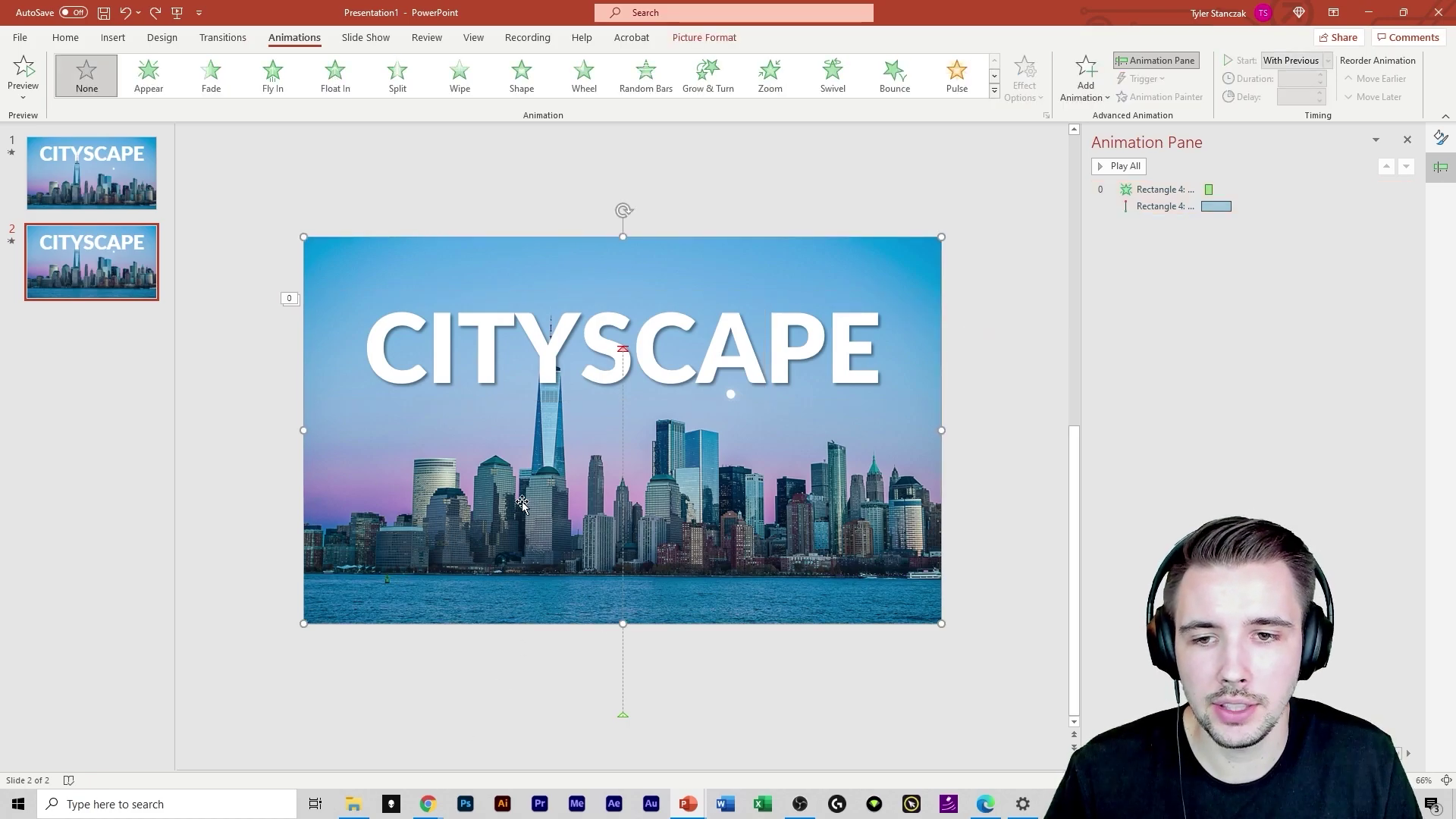
pyautogui.click(427, 804)
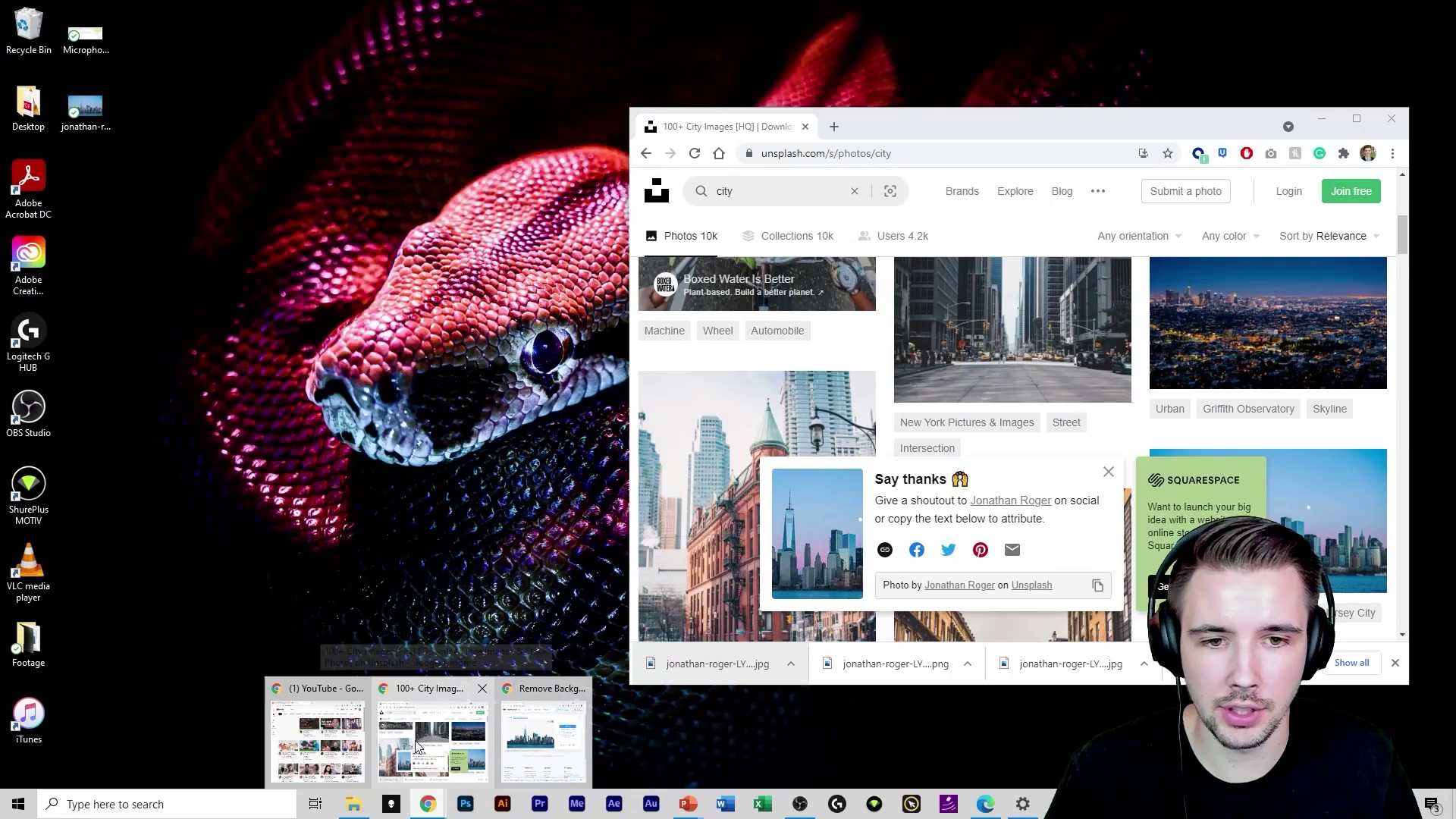
# Open remove.bg in a new Chrome tab and upload the downloaded skyline photo
pyautogui.click(418, 757)
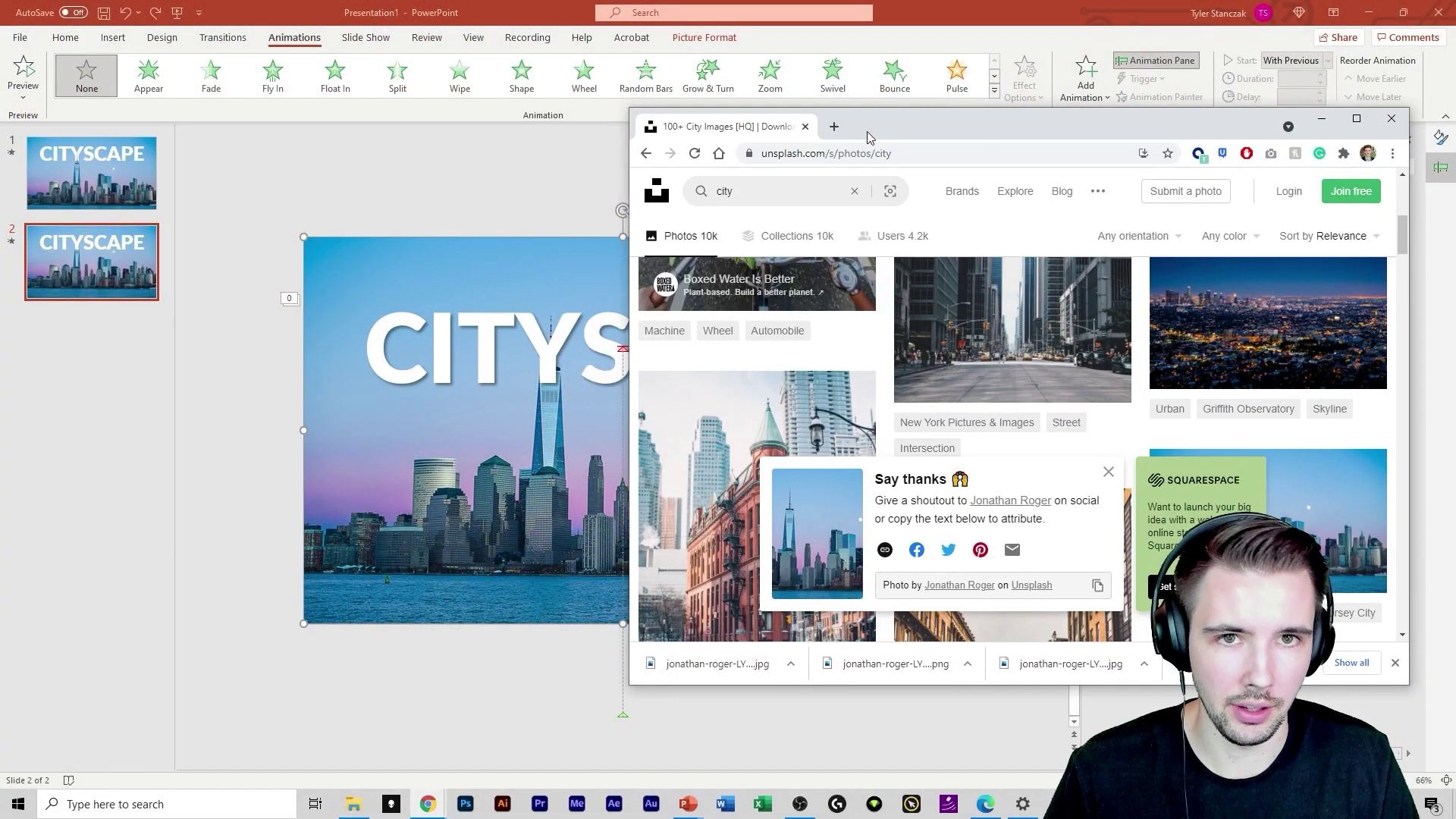
pyautogui.moveTo(870, 138); pyautogui.dragTo(581, 141)
pyautogui.click(557, 127)
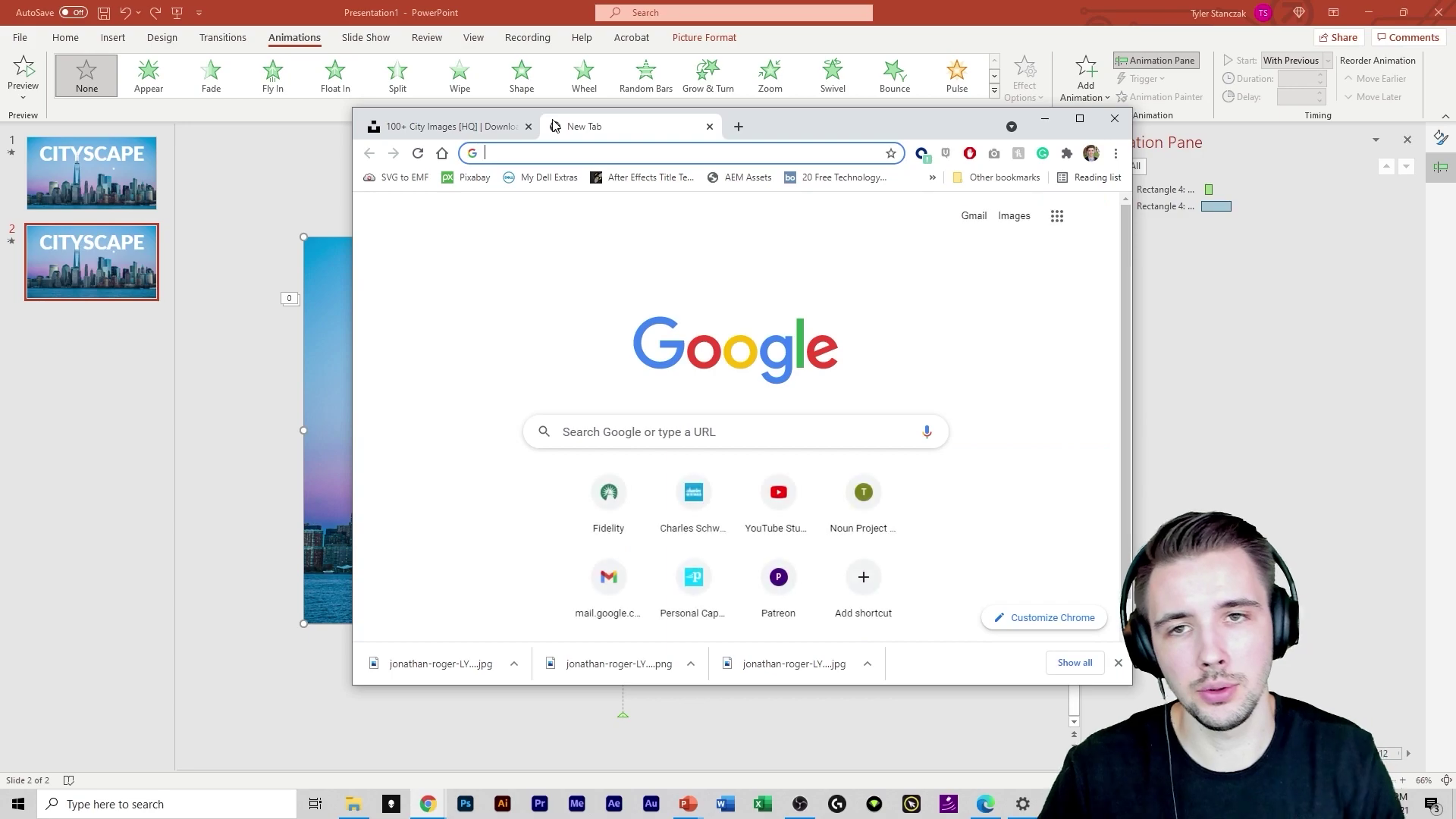
pyautogui.write('remove.bg')
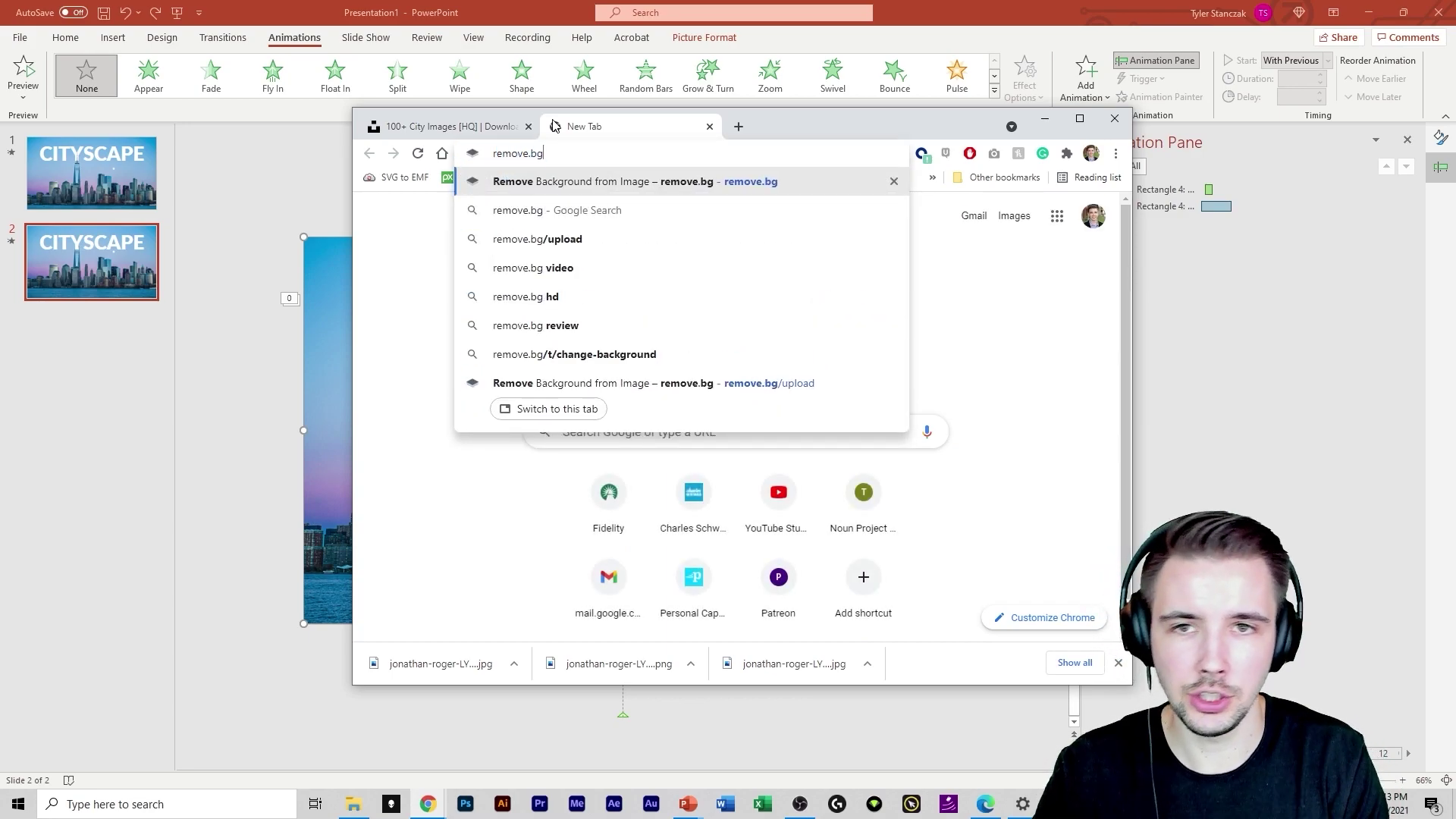
pyautogui.press('Return')
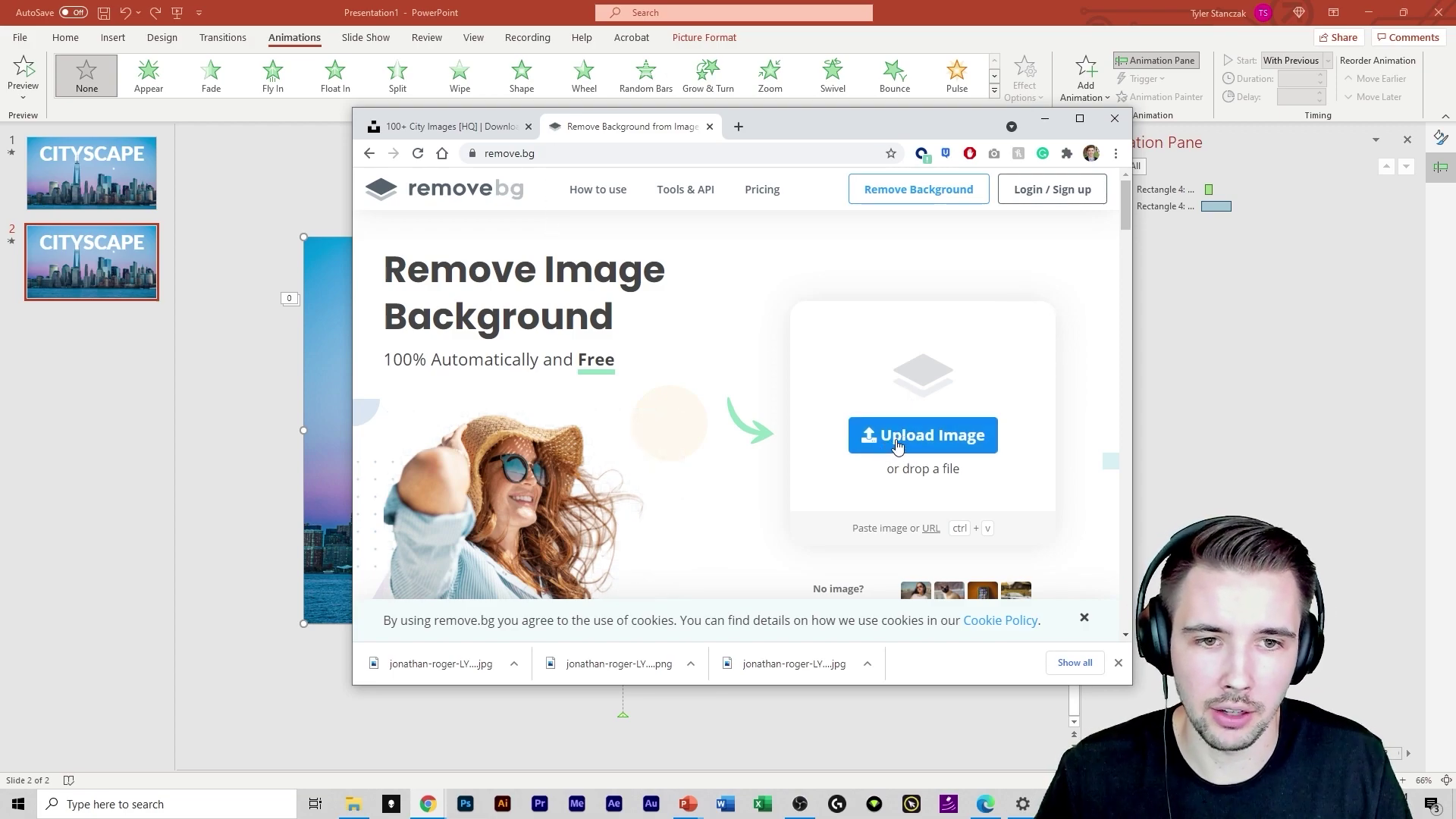
pyautogui.moveTo(433, 662); pyautogui.dragTo(827, 461)
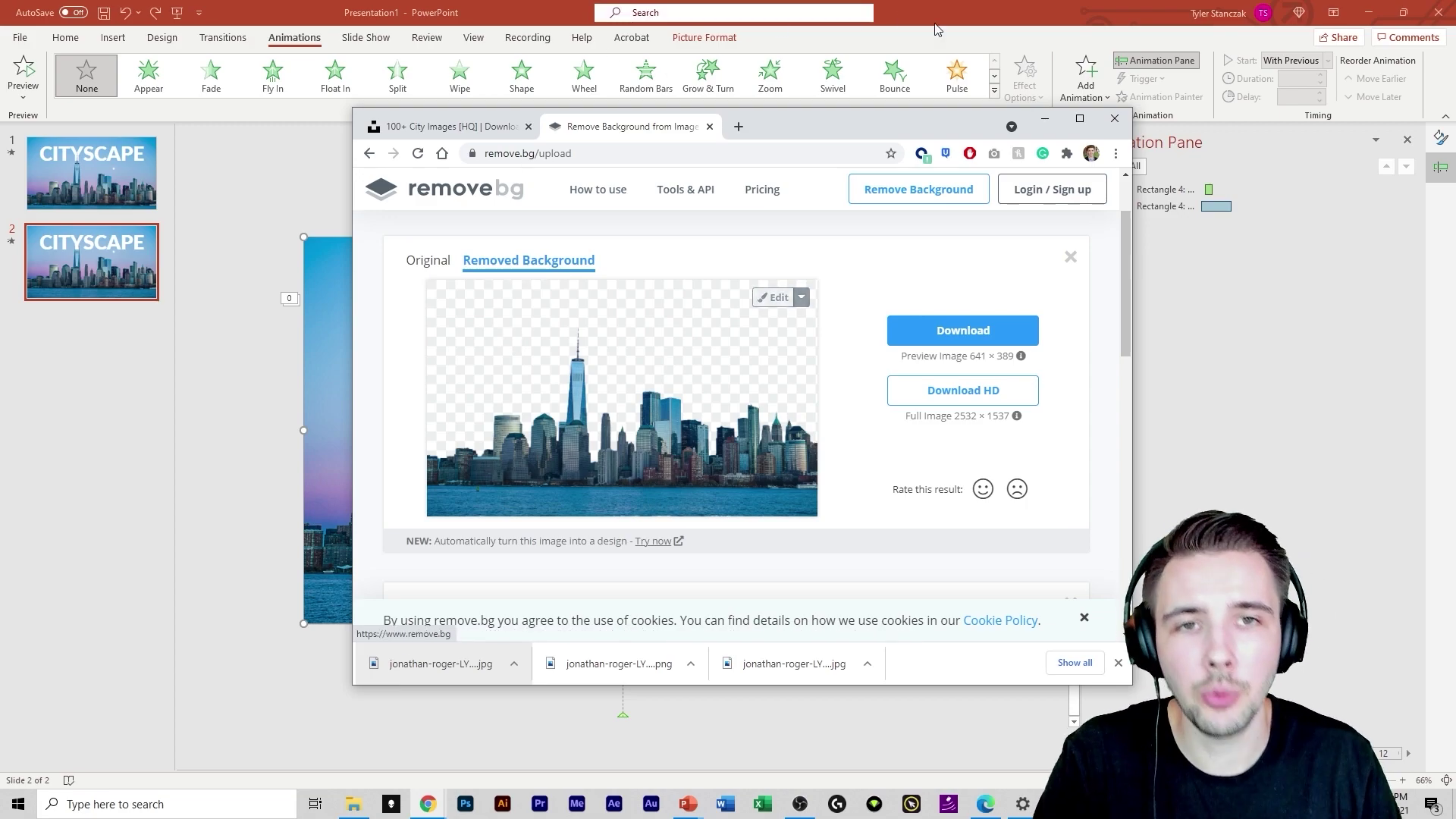
# Return to PowerPoint and start Remove Background on the skyline photo
pyautogui.click(1044, 118)
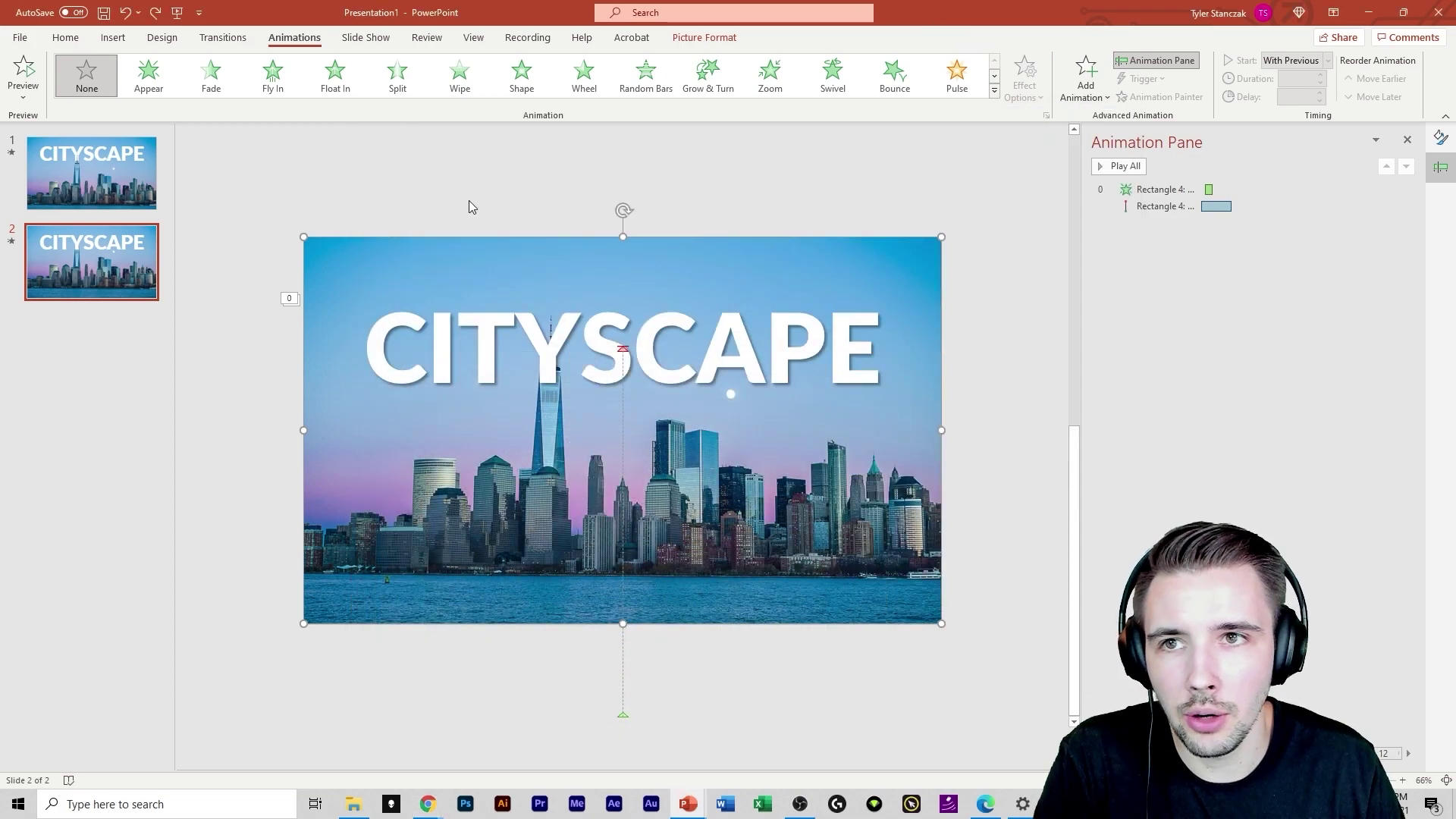
pyautogui.click(682, 42)
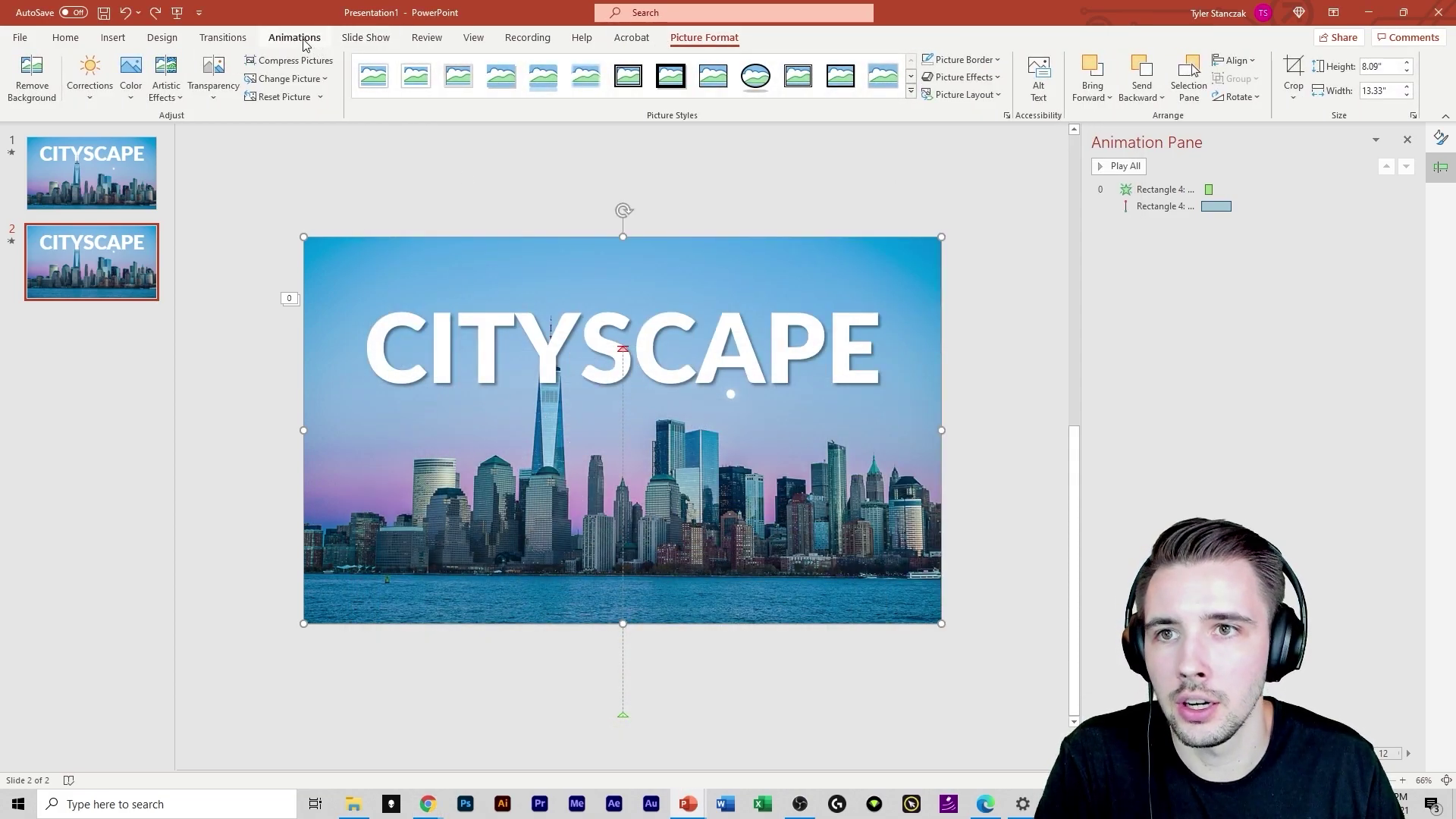
pyautogui.click(32, 76)
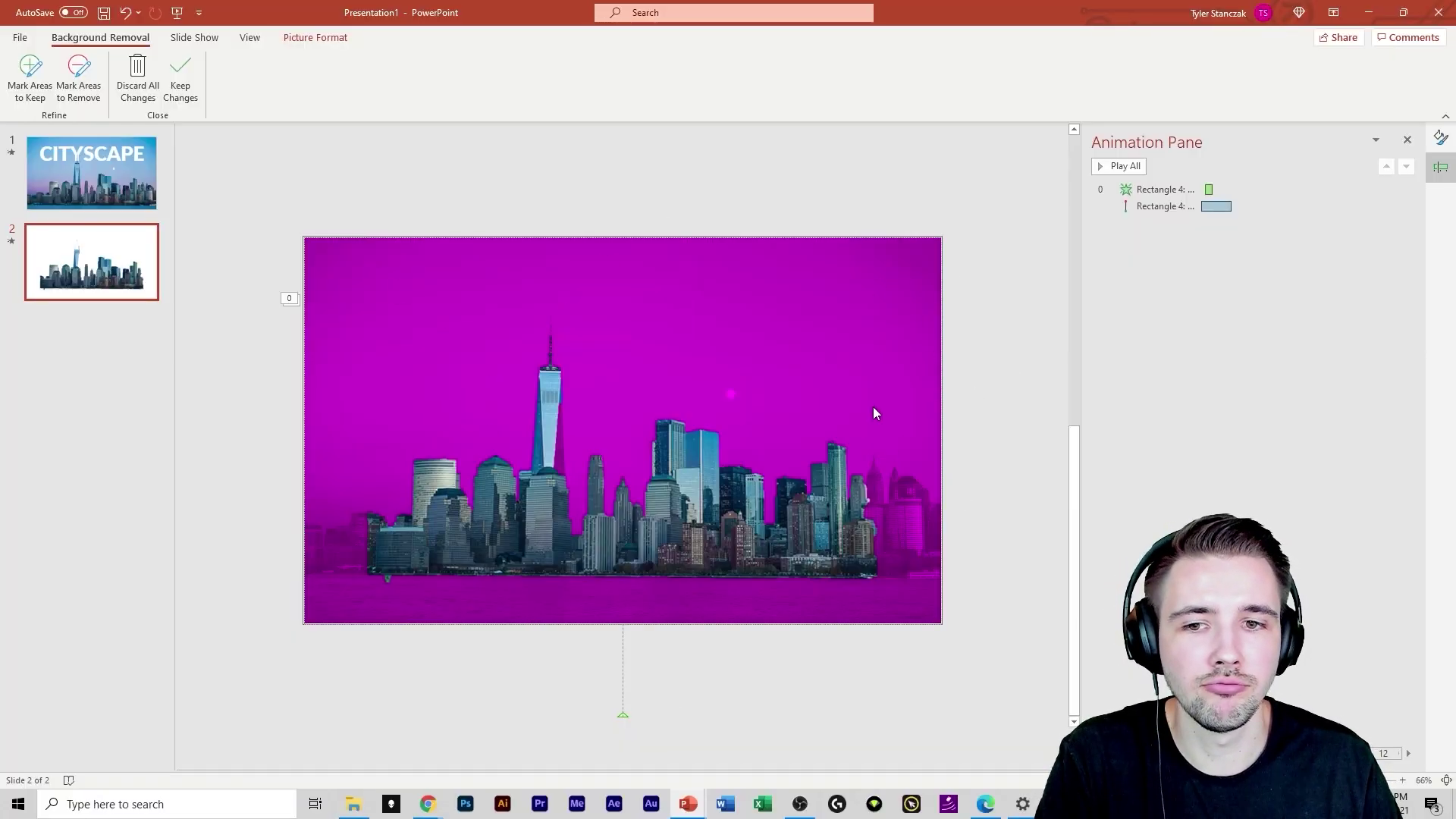
# Mark the lower-left edge and faded right-hand building to keep, then discard the changes
pyautogui.click(30, 75)
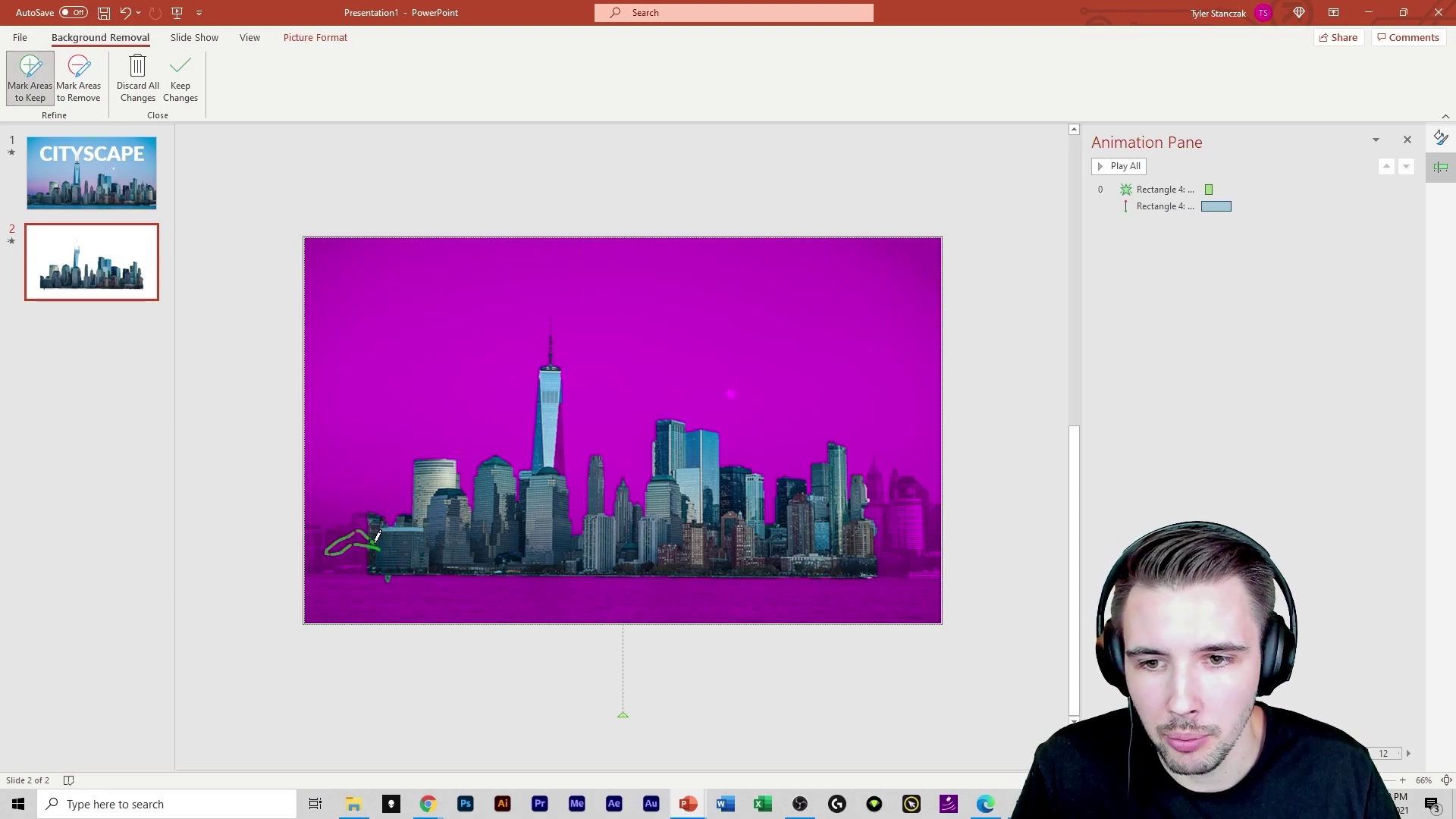
pyautogui.moveTo(396, 542); pyautogui.dragTo(358, 546)
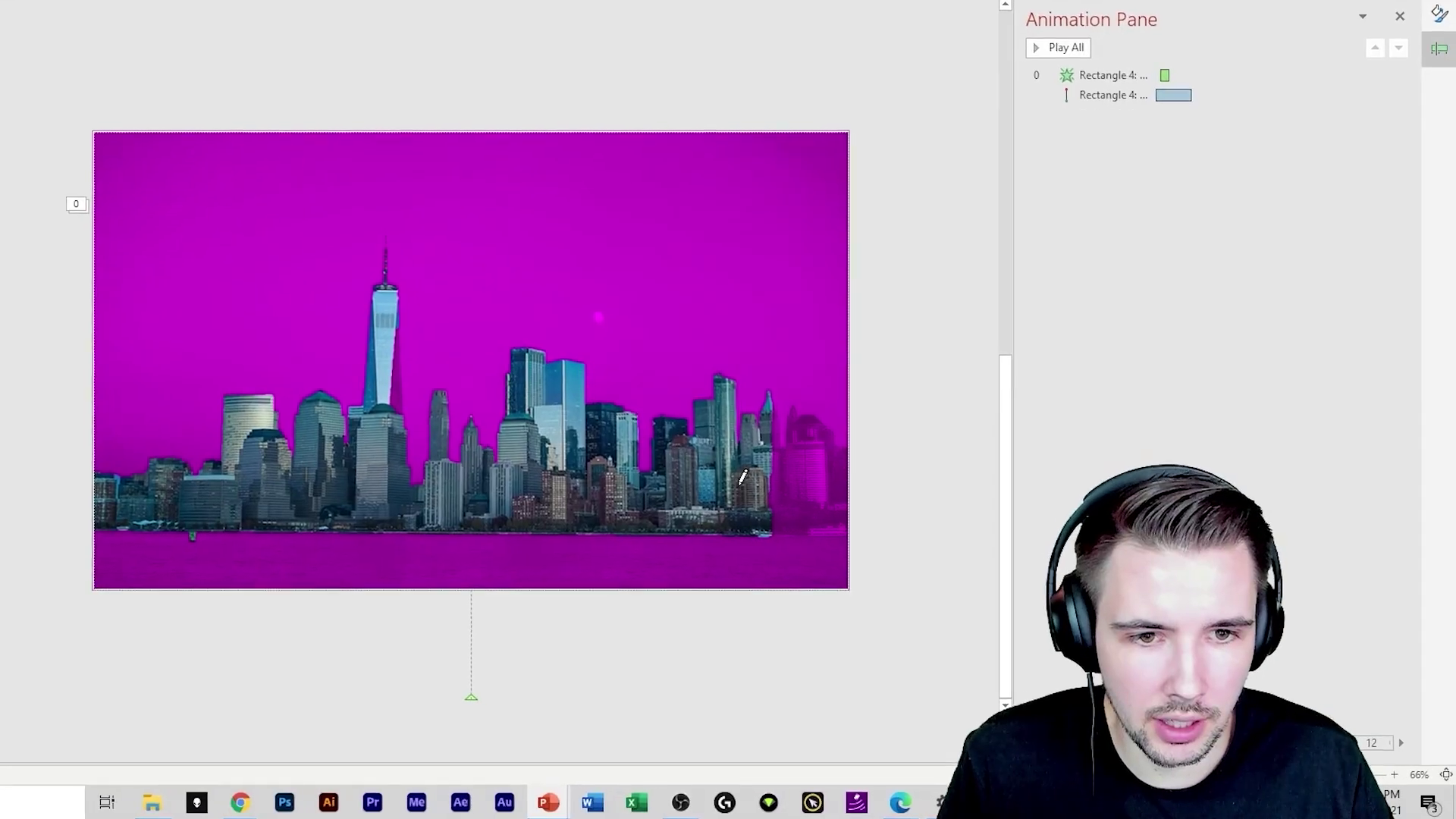
pyautogui.moveTo(871, 535)
pyautogui.mouseDown()
pyautogui.moveTo(926, 514)
pyautogui.moveTo(871, 524)
pyautogui.mouseUp()
pyautogui.moveTo(689, 437)
pyautogui.mouseDown()
pyautogui.moveTo(709, 455)
pyautogui.moveTo(755, 455)
pyautogui.moveTo(747, 402)
pyautogui.moveTo(724, 420)
pyautogui.mouseUp()
pyautogui.moveTo(628, 367); pyautogui.dragTo(606, 395)
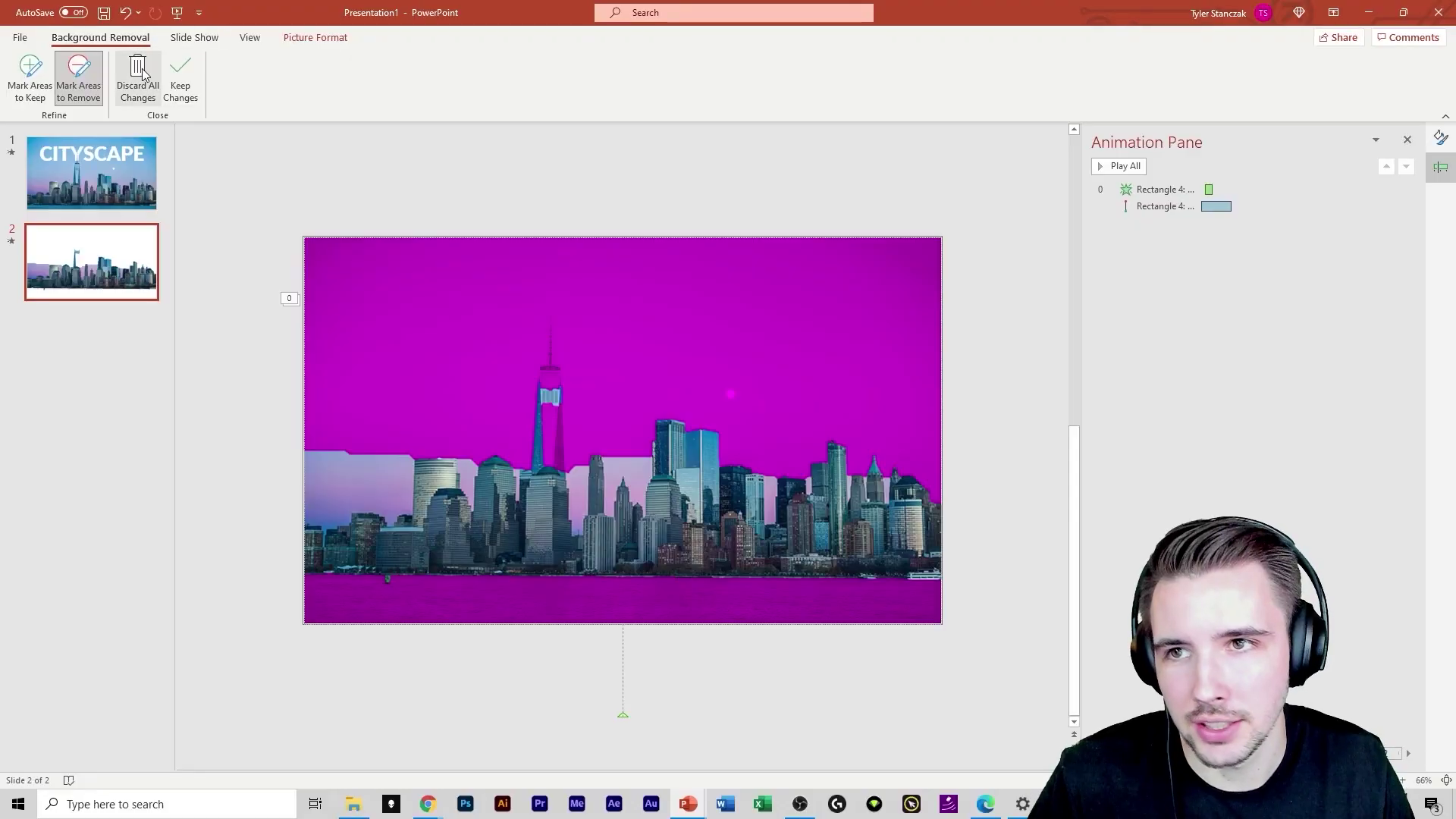
pyautogui.click(140, 75)
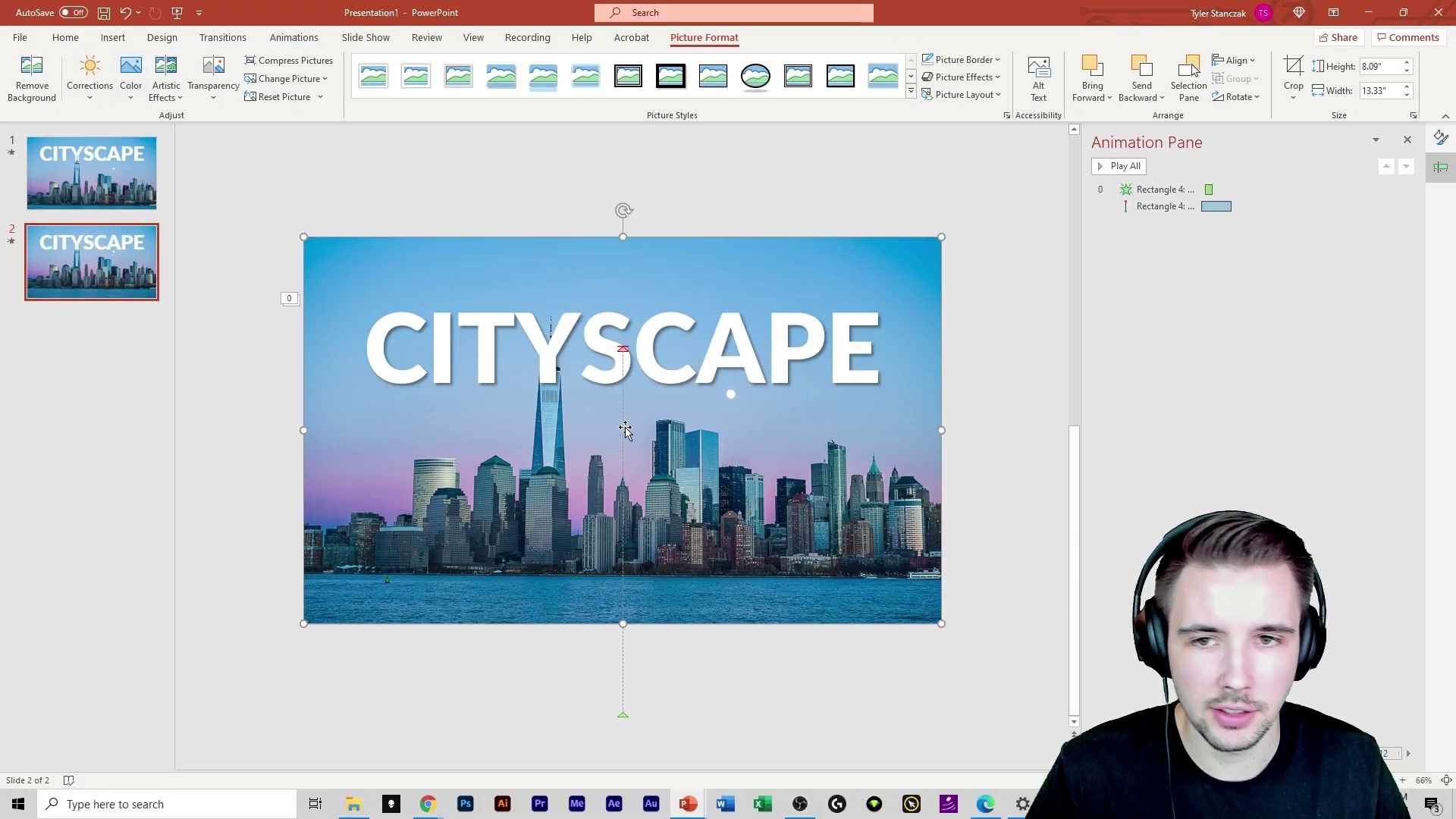
# In the maximized remove.bg window, choose the 641 × 389 preview over 2532 × 1537 and download it
pyautogui.moveTo(450, 792)
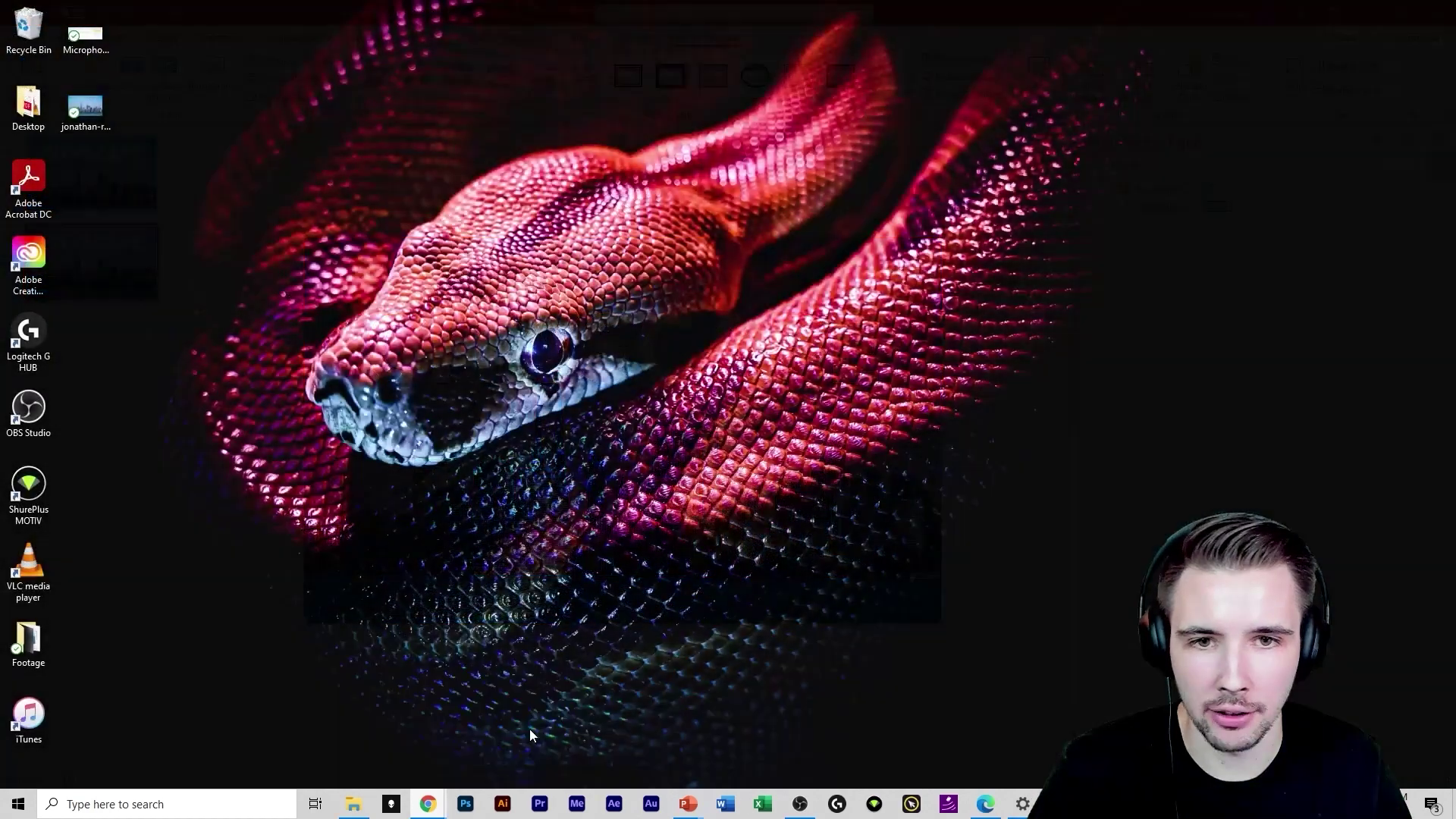
pyautogui.click(530, 732)
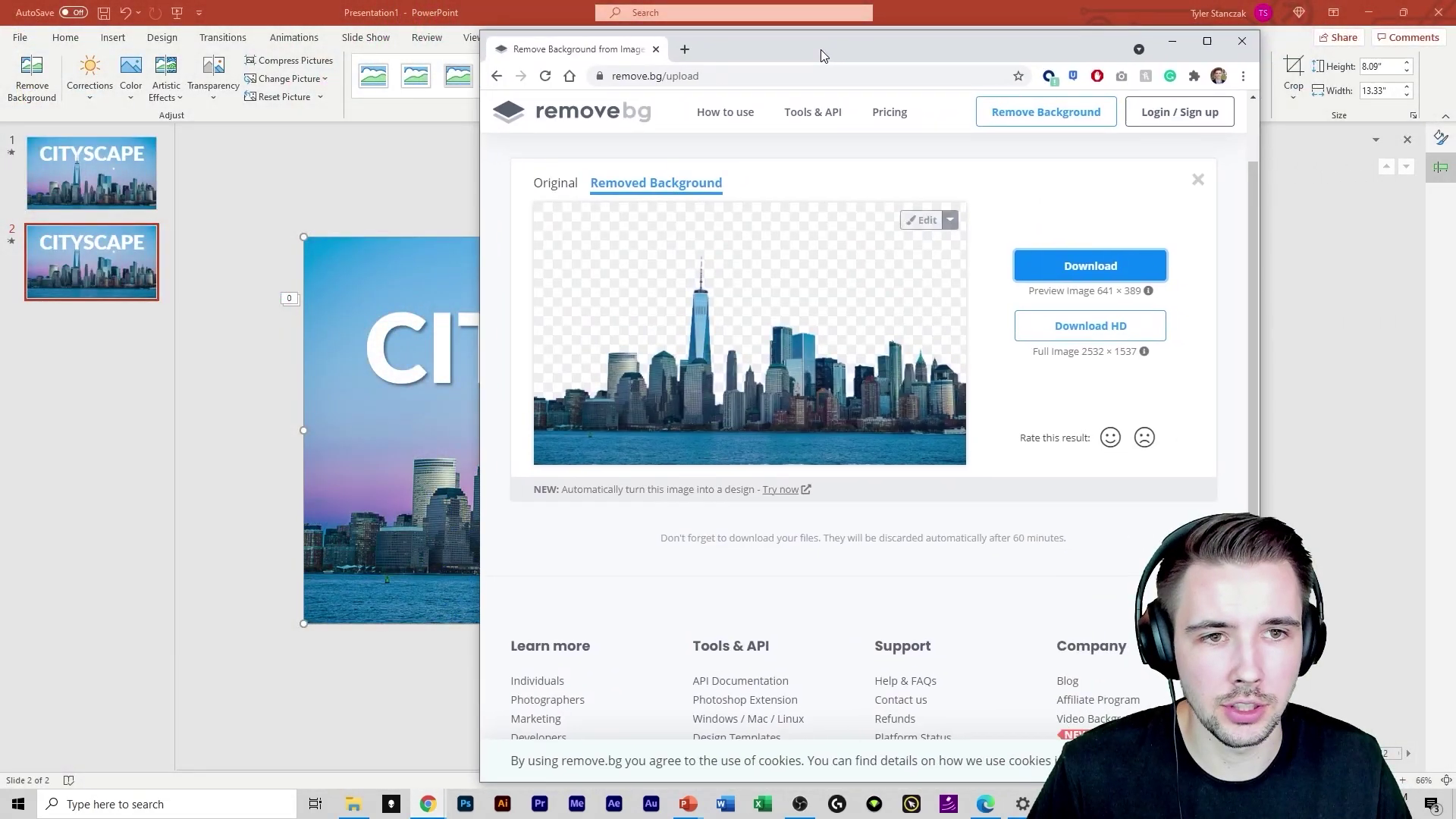
pyautogui.click(1207, 41)
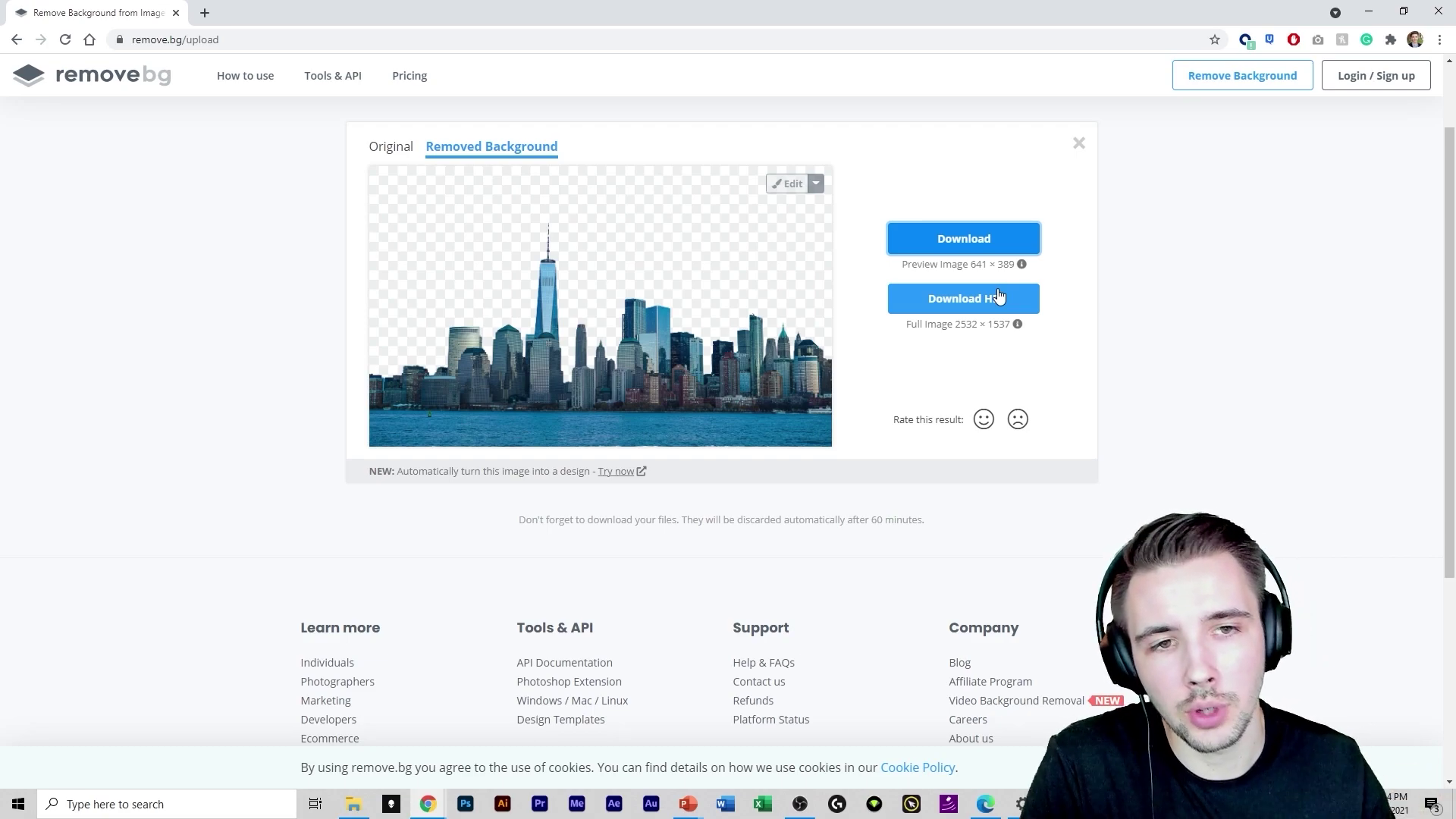
pyautogui.moveTo(973, 270); pyautogui.dragTo(1008, 268)
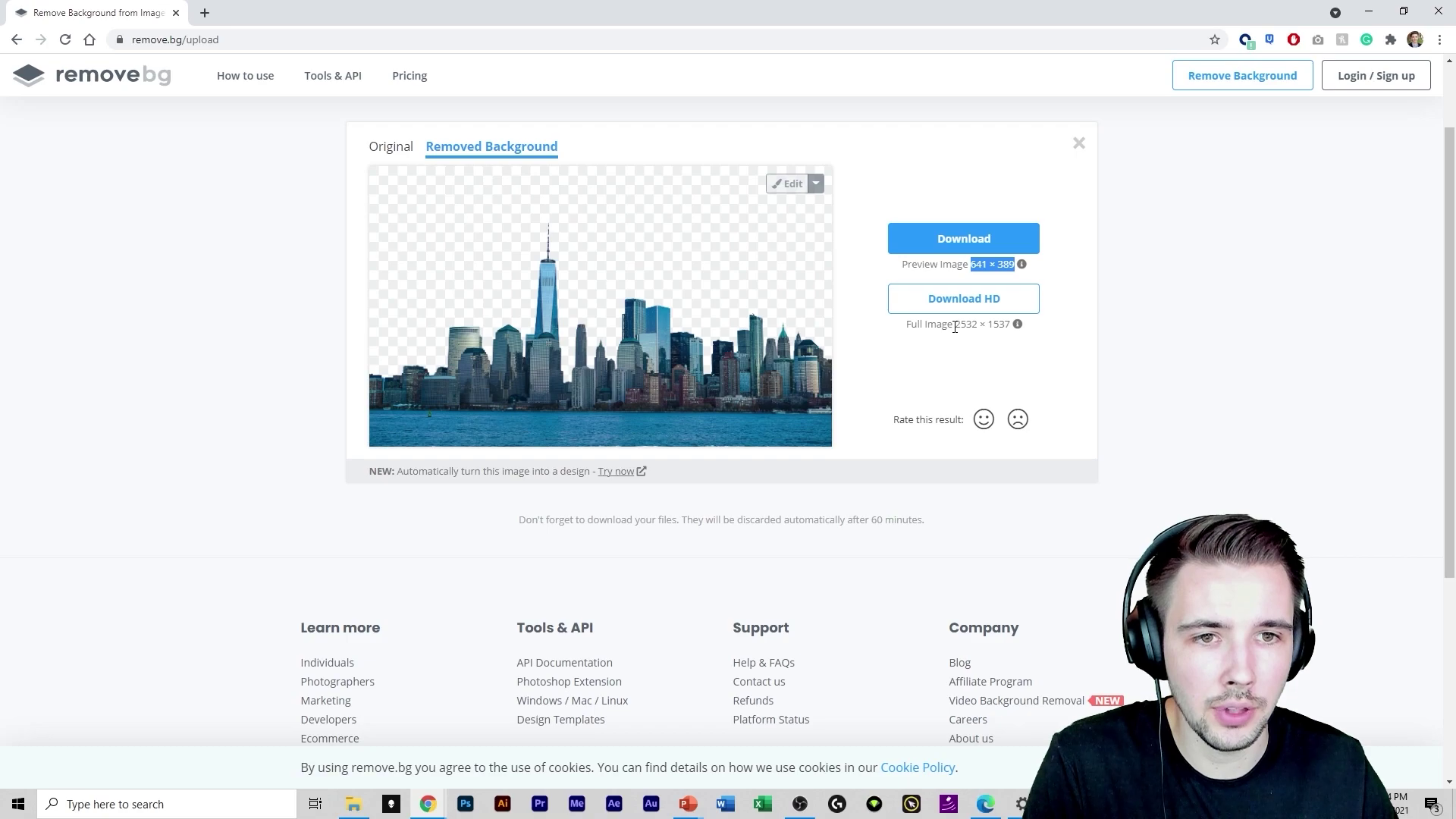
pyautogui.moveTo(955, 326); pyautogui.dragTo(1003, 326)
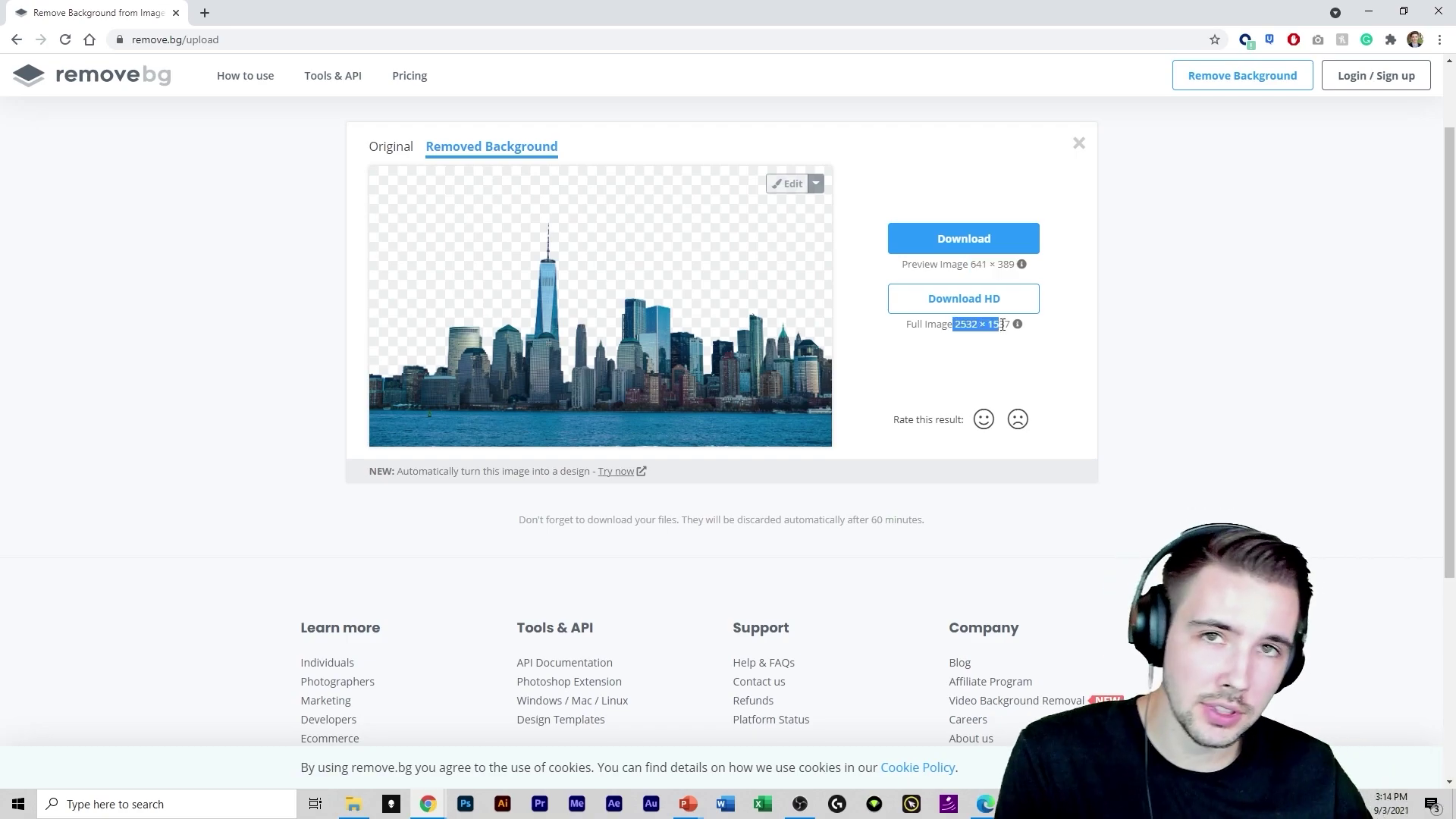
pyautogui.click(955, 251)
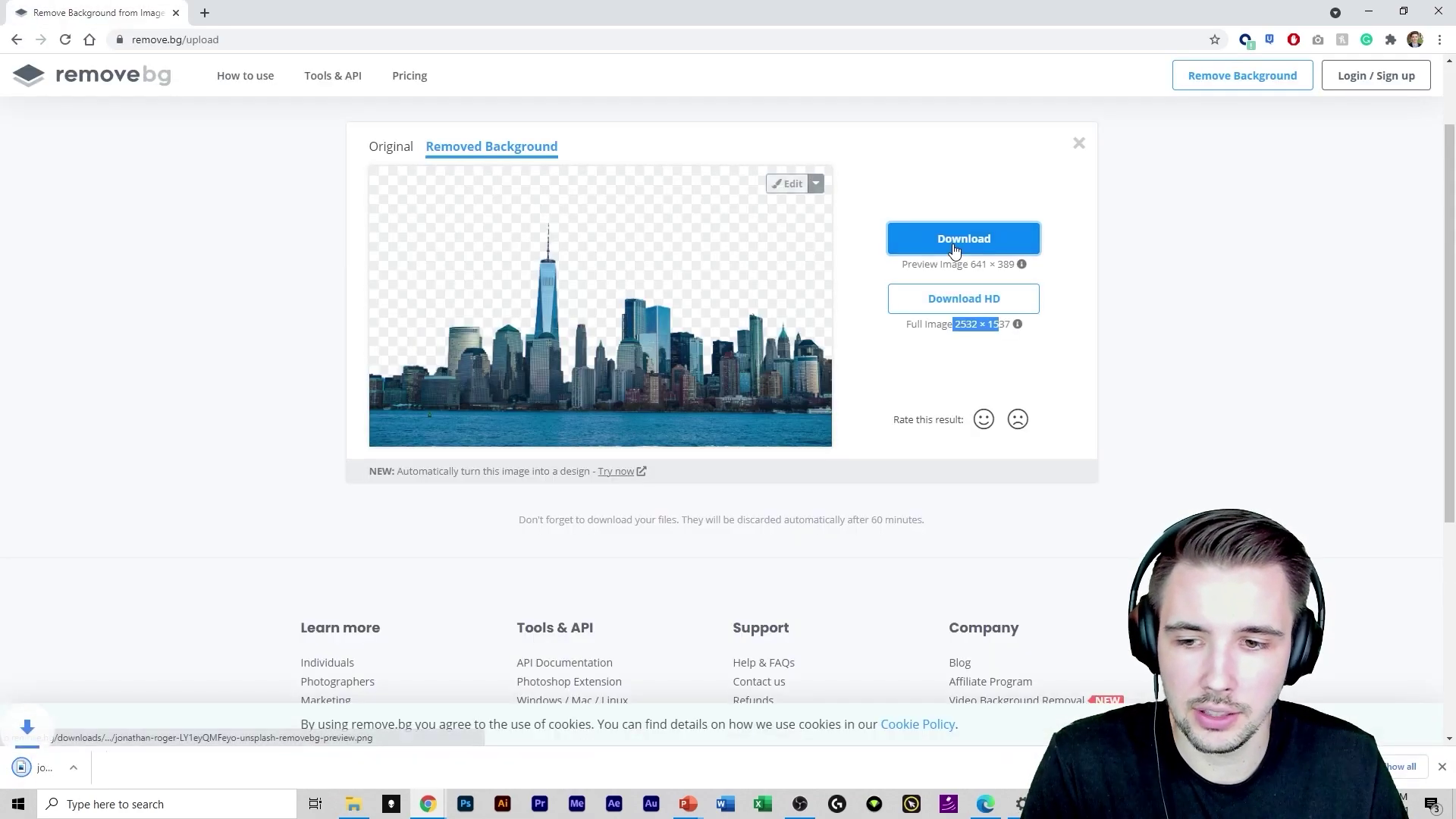
# Drop the downloaded skyline PNG onto slide 2 and align it, 13.33" wide, over the photo's buildings
pyautogui.doubleClick(638, 21)
pyautogui.moveTo(572, 754); pyautogui.dragTo(467, 597)
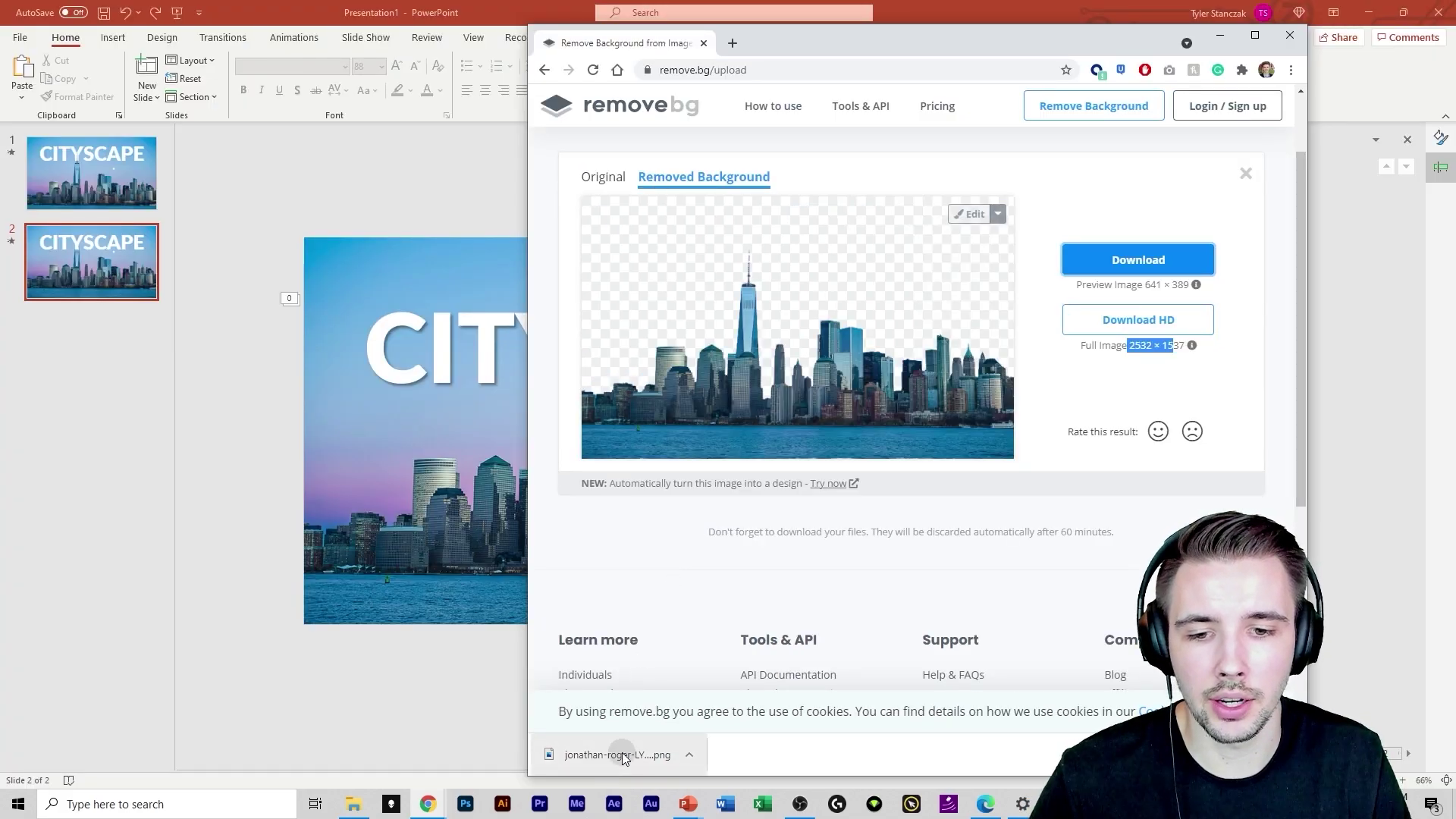
pyautogui.moveTo(702, 493); pyautogui.dragTo(249, 226)
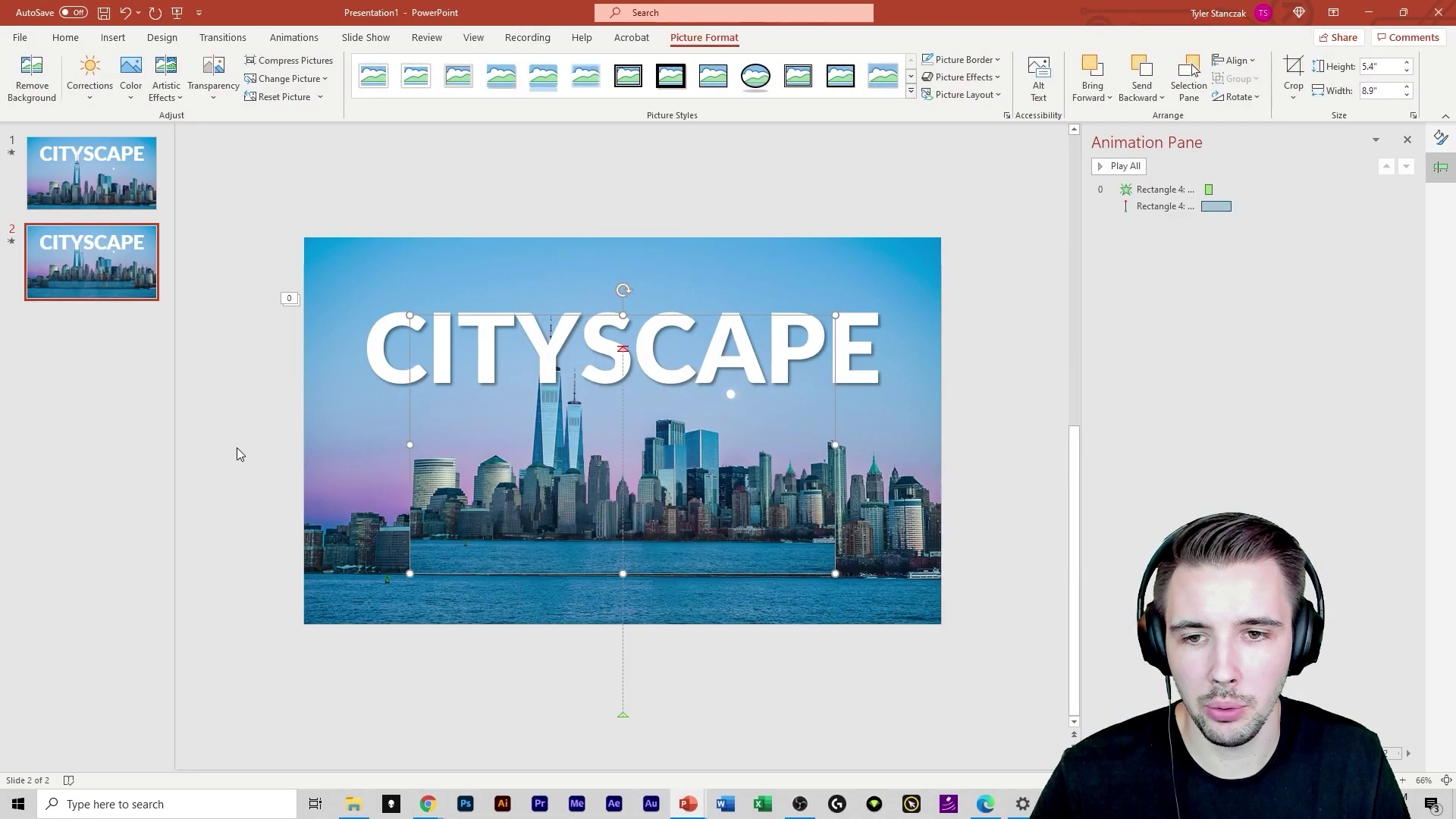
pyautogui.moveTo(532, 547); pyautogui.dragTo(424, 562)
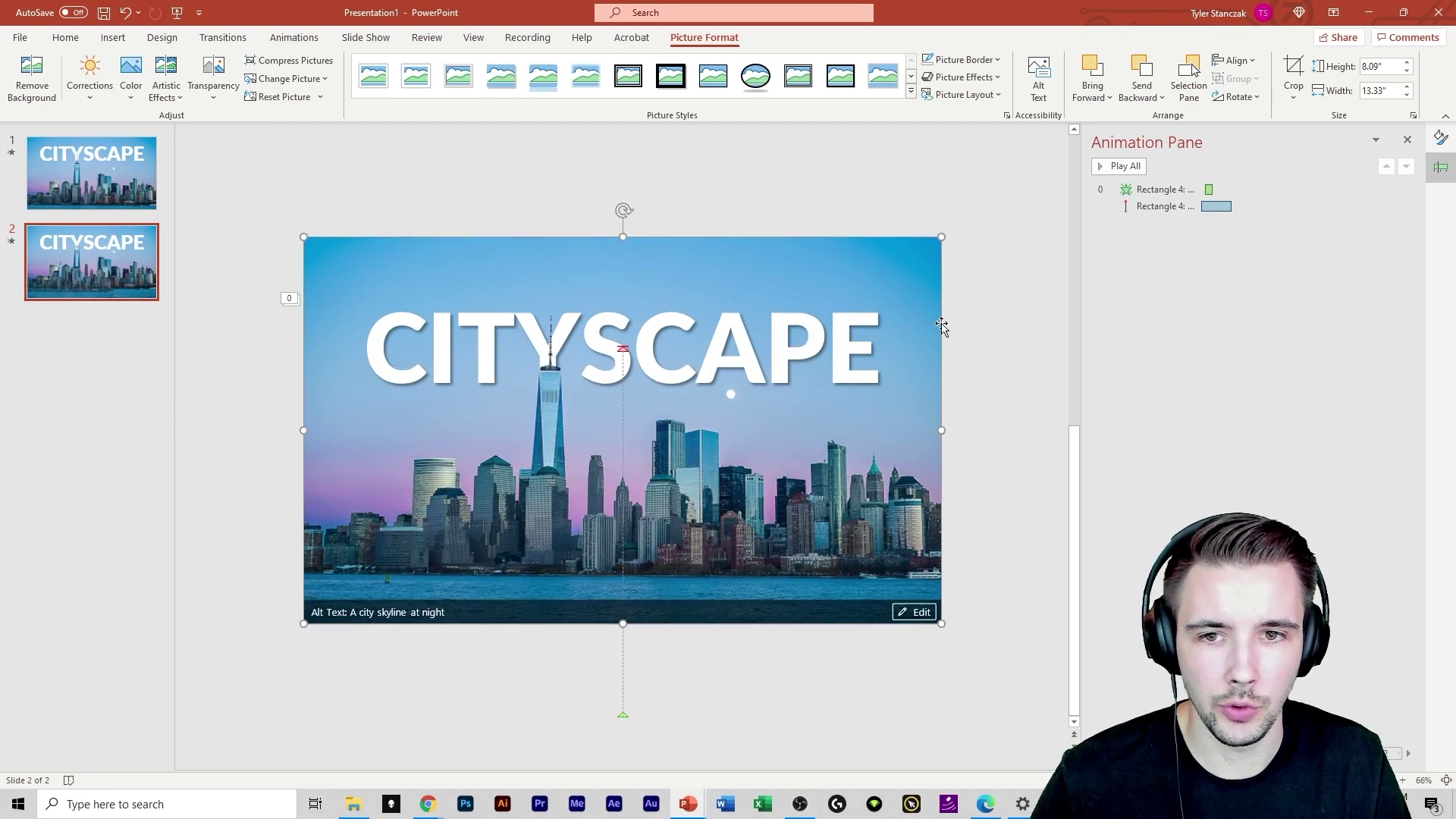
pyautogui.click(968, 574)
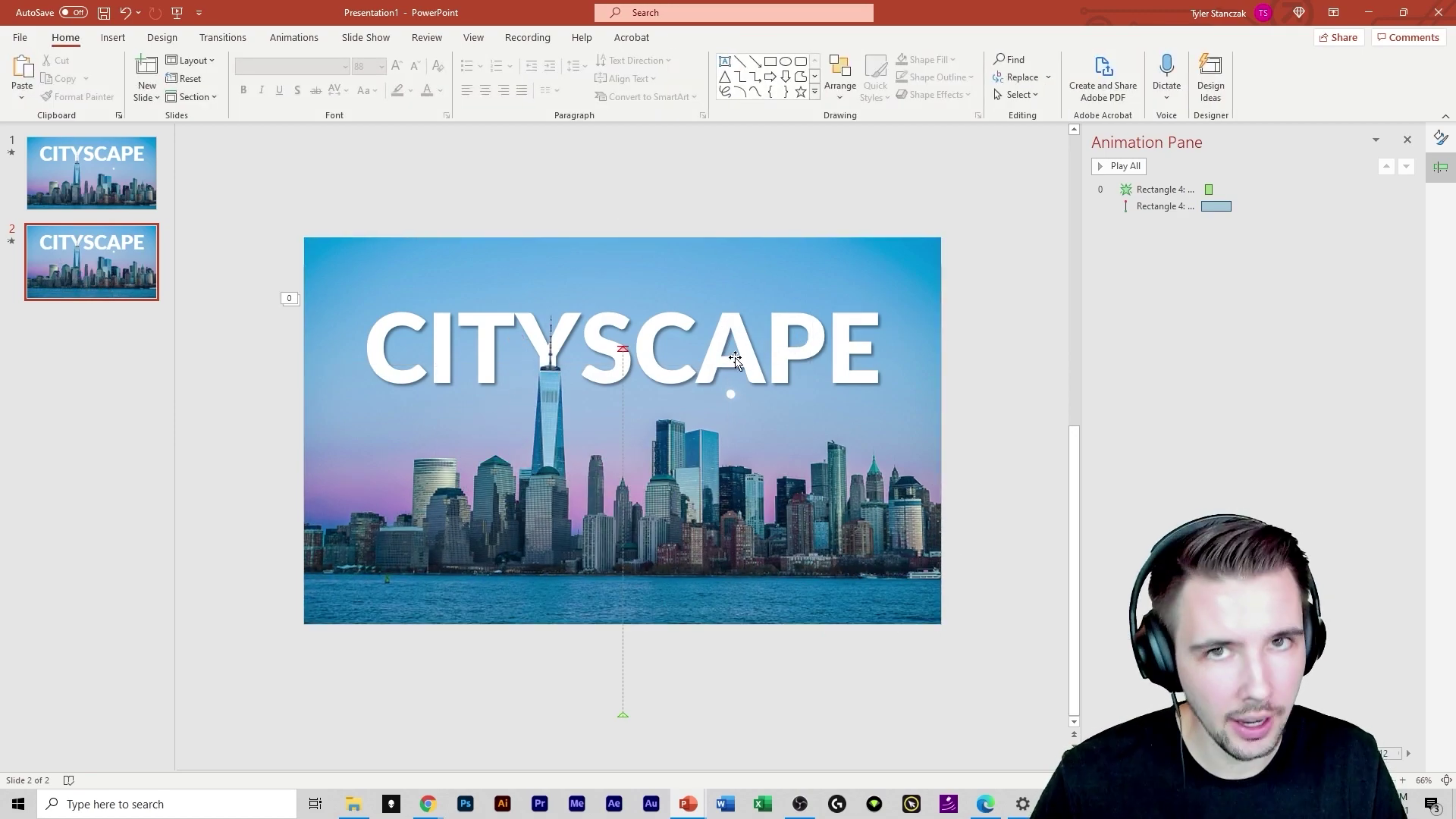